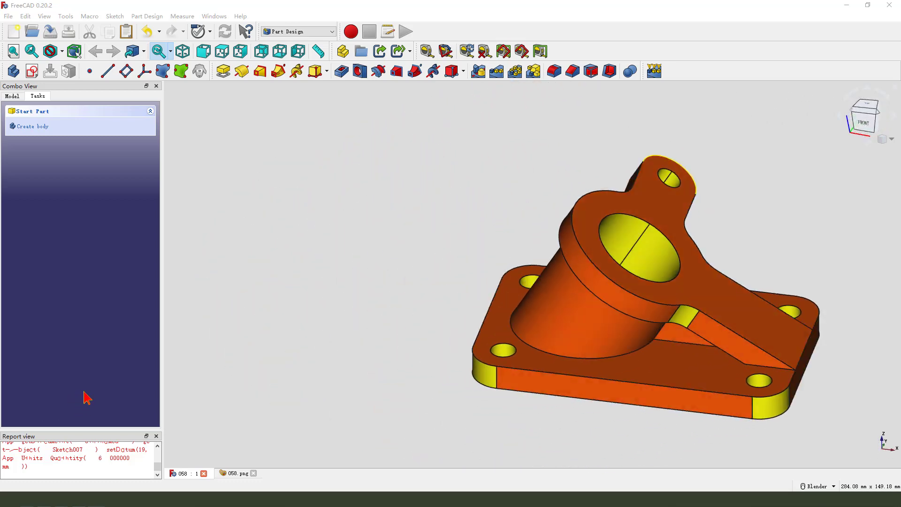
# Step: Examine the finished bracket model from several sides and study the views in the 058.png reference drawing
pyautogui.moveTo(240, 206)
pyautogui.mouseDown()
pyautogui.moveTo(662, 303)
pyautogui.moveTo(310, 278)
pyautogui.moveTo(373, 251)
pyautogui.mouseUp()
pyautogui.moveTo(280, 216)
pyautogui.mouseDown()
pyautogui.moveTo(87, 111)
pyautogui.moveTo(39, 5)
pyautogui.mouseUp()
pyautogui.moveTo(28, 26)
pyautogui.mouseDown()
pyautogui.moveTo(39, 6)
pyautogui.moveTo(78, 22)
pyautogui.mouseUp()
pyautogui.press('Escape')
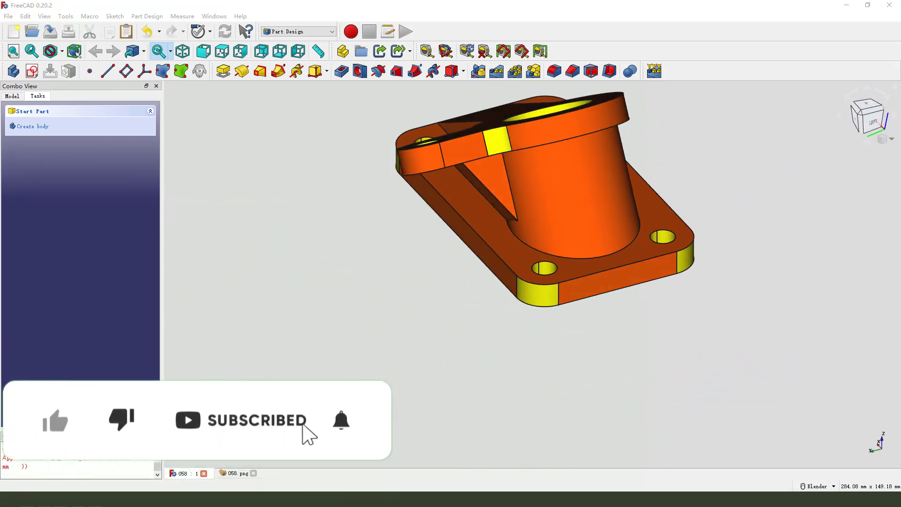
pyautogui.click(231, 474)
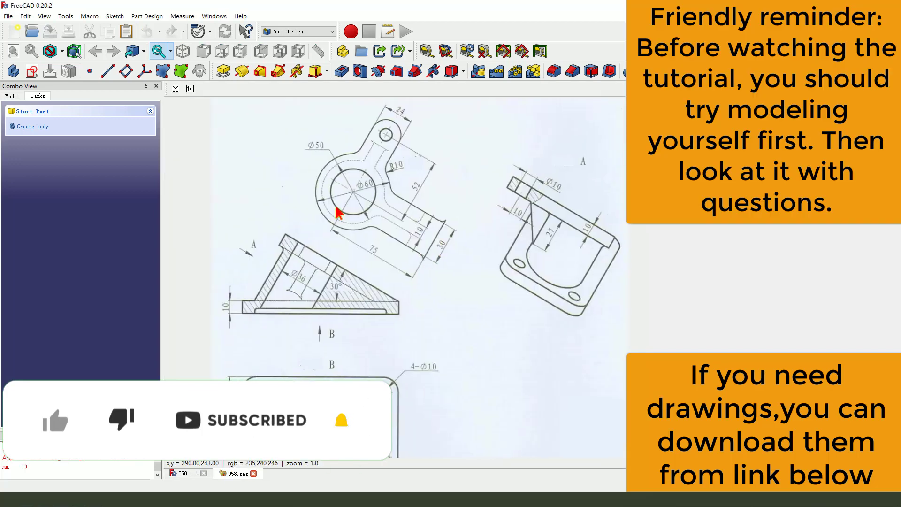
pyautogui.moveTo(249, 161)
pyautogui.mouseDown()
pyautogui.moveTo(380, 113)
pyautogui.moveTo(382, 440)
pyautogui.moveTo(226, 193)
pyautogui.mouseUp()
pyautogui.moveTo(445, 282)
pyautogui.mouseDown()
pyautogui.moveTo(500, 264)
pyautogui.moveTo(481, 295)
pyautogui.mouseUp()
pyautogui.moveTo(363, 309); pyautogui.dragTo(424, 311)
pyautogui.press('Escape')
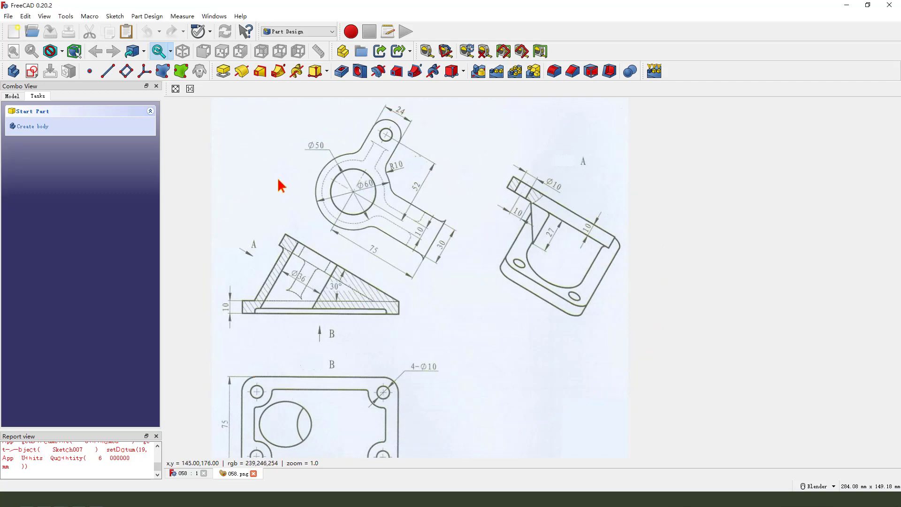
# Step: Replace the open 058 model with a new empty document and tile it beside the 058.png drawing
pyautogui.click(204, 473)
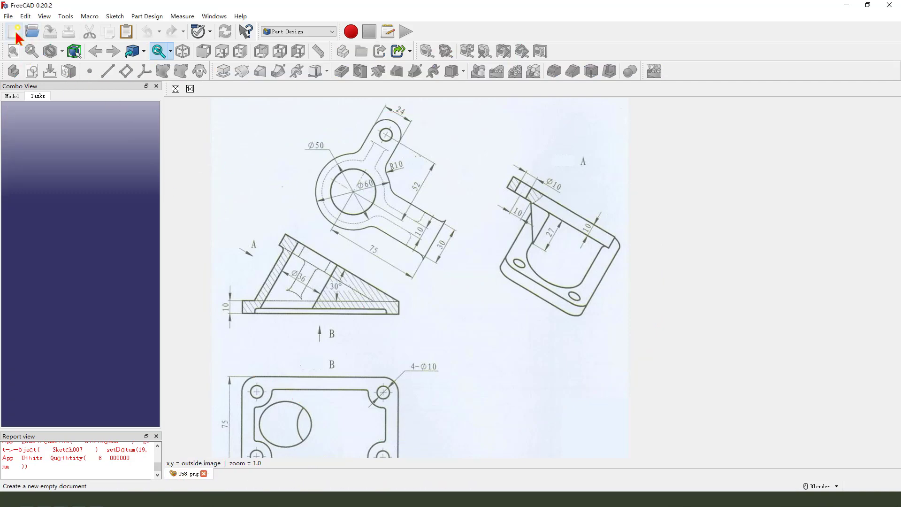
pyautogui.click(14, 33)
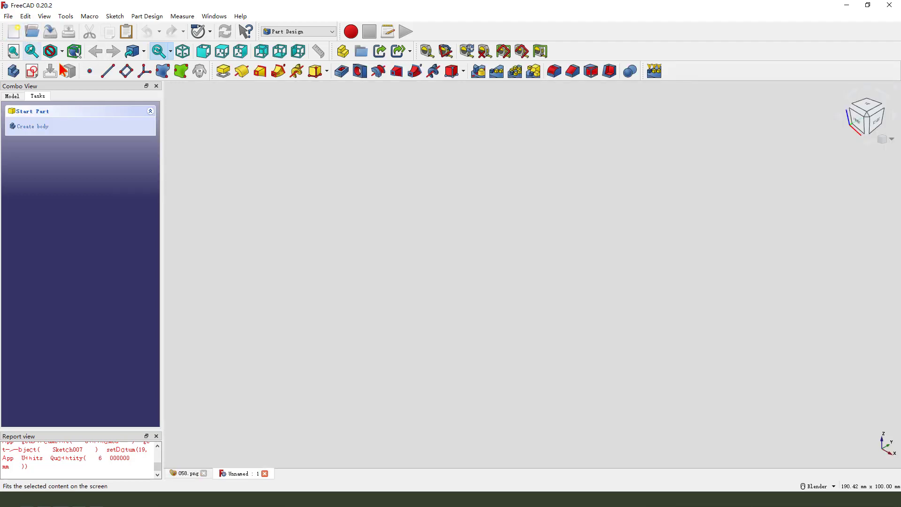
pyautogui.click(207, 19)
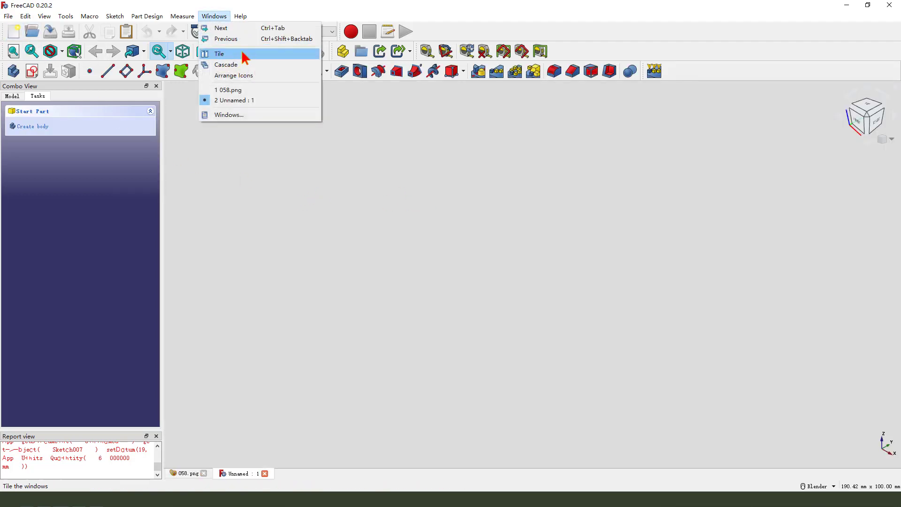
pyautogui.click(242, 54)
pyautogui.moveTo(751, 285)
pyautogui.mouseDown(button='middle')
pyautogui.moveTo(690, 296)
pyautogui.moveTo(704, 274)
pyautogui.moveTo(711, 301)
pyautogui.mouseUp(button='middle')
pyautogui.scroll(-1, 708, 278)
pyautogui.scroll(1, 718, 288)
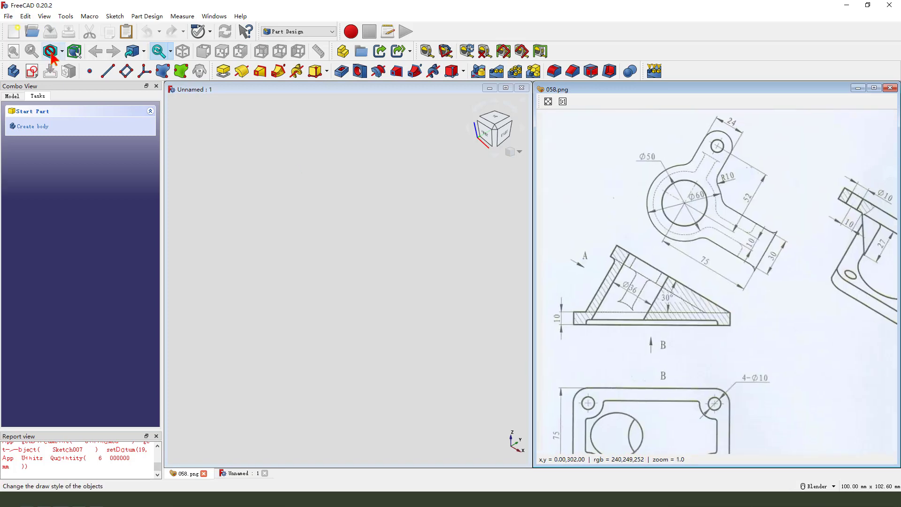
# Step: Create a new body and start a sketch for the base plate on the XY plane
pyautogui.click(15, 74)
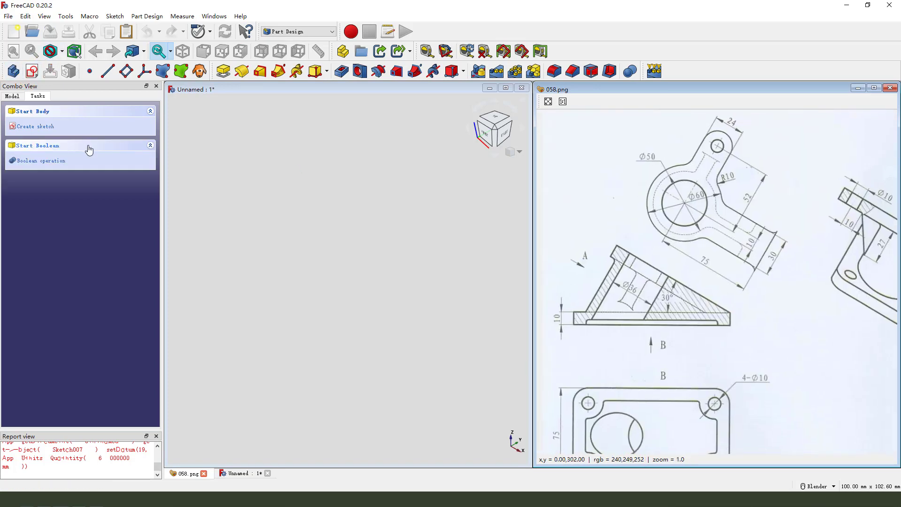
pyautogui.click(32, 72)
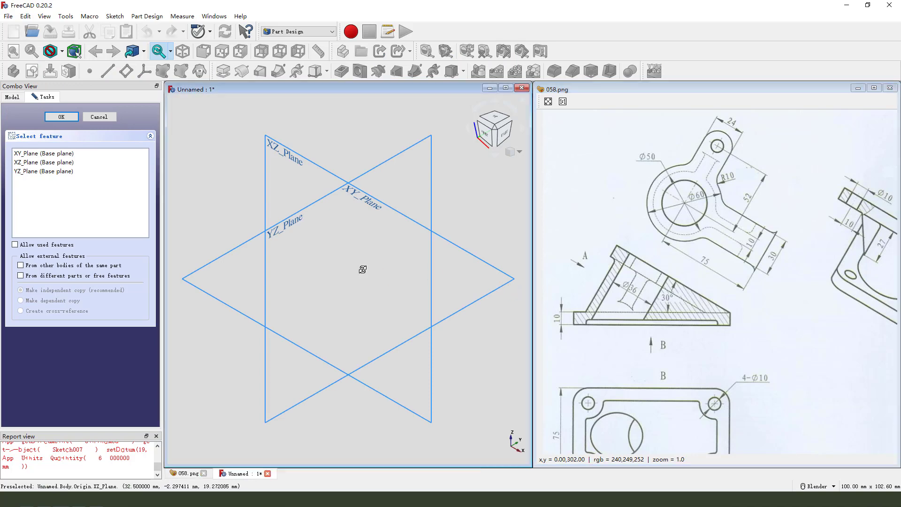
pyautogui.moveTo(698, 336); pyautogui.dragTo(706, 245, button='middle')
pyautogui.moveTo(568, 291)
pyautogui.mouseDown()
pyautogui.moveTo(732, 291)
pyautogui.moveTo(739, 403)
pyautogui.moveTo(565, 305)
pyautogui.moveTo(569, 276)
pyautogui.mouseUp()
pyautogui.moveTo(631, 243); pyautogui.dragTo(631, 302)
pyautogui.moveTo(612, 284); pyautogui.dragTo(644, 294)
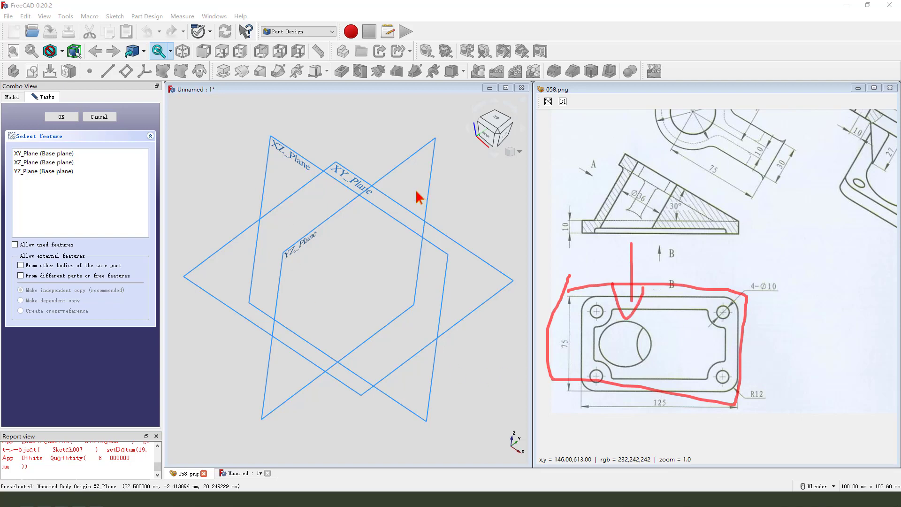
pyautogui.press('Escape')
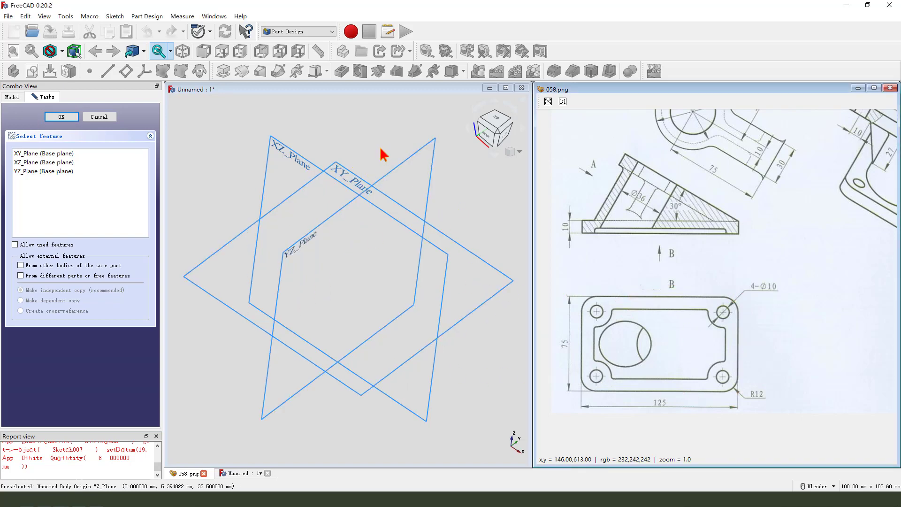
pyautogui.click(345, 170)
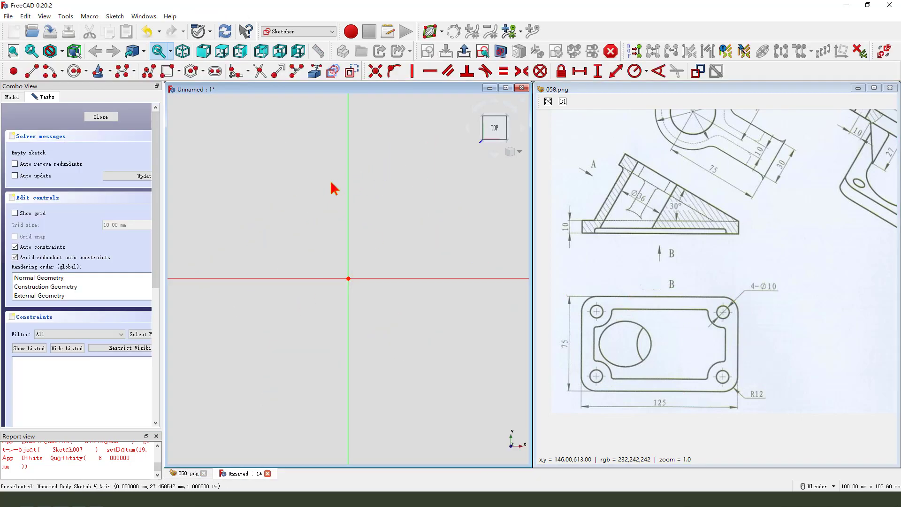
# Step: Sketch a rounded rectangle about 98 mm wide, with its right edge on the vertical axis and spanning the horizontal axis
pyautogui.scroll(-2, 443, 247)
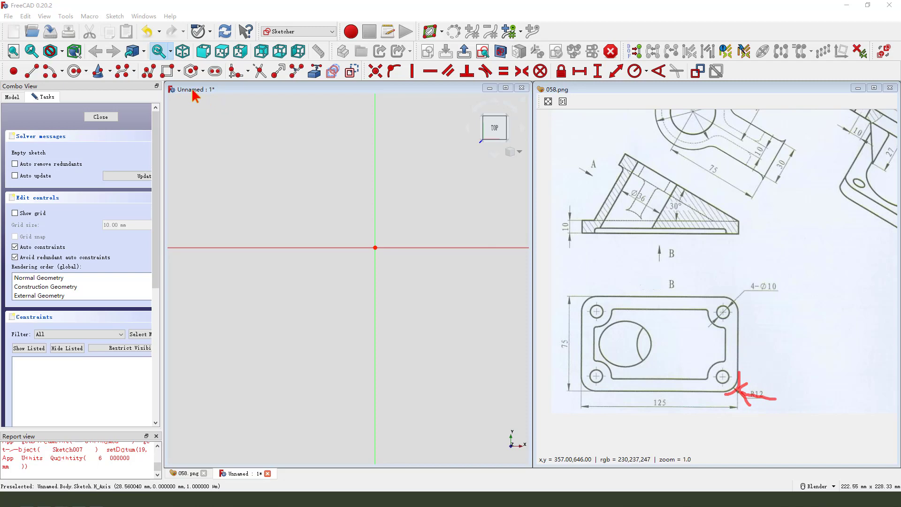
pyautogui.click(179, 72)
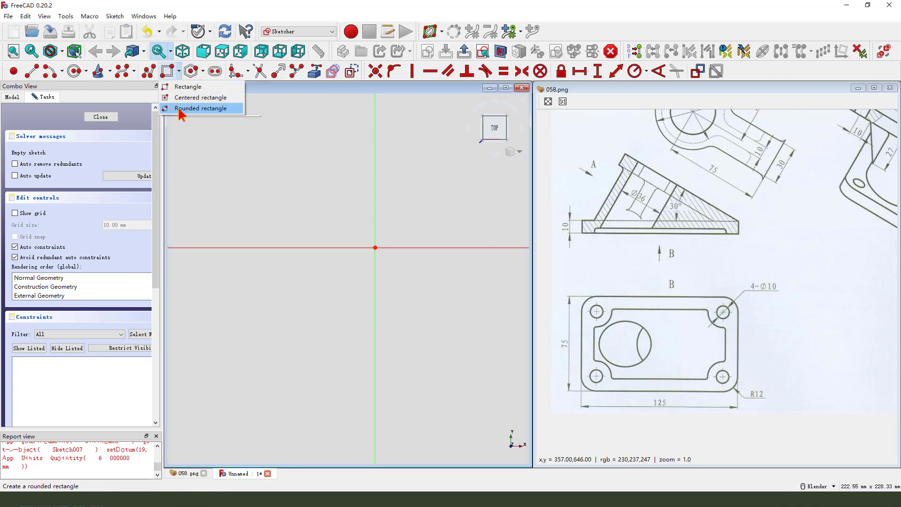
pyautogui.click(200, 108)
pyautogui.click(374, 185)
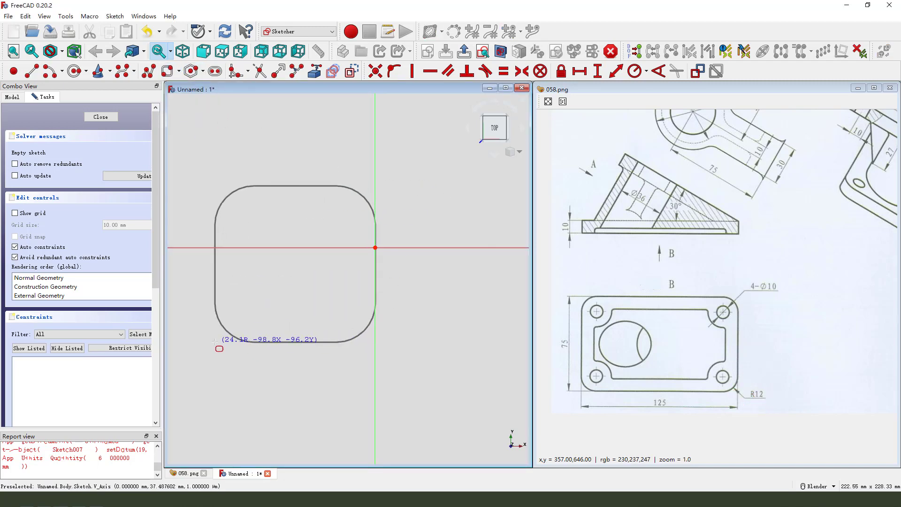
pyautogui.click(216, 314)
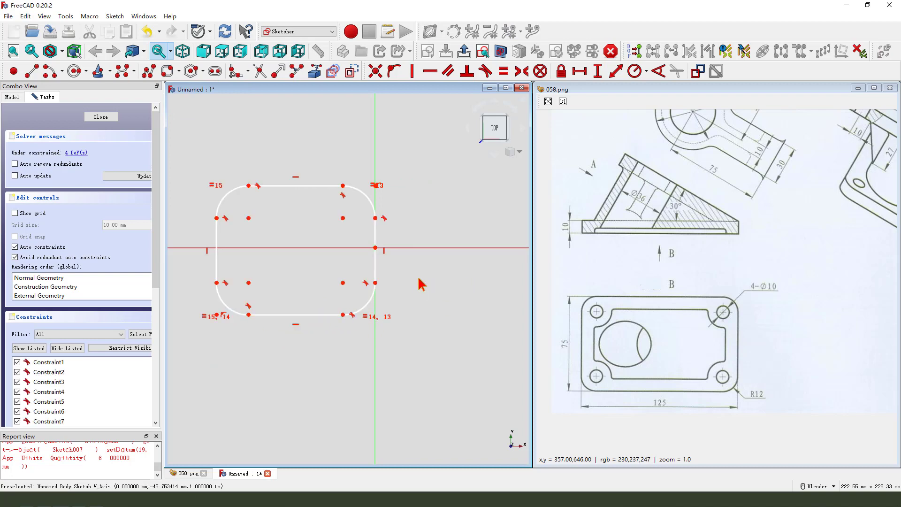
# Step: Try to apply a symmetry constraint using only the right edge's upper endpoint and the sketch origin
pyautogui.moveTo(375, 217); pyautogui.dragTo(381, 204)
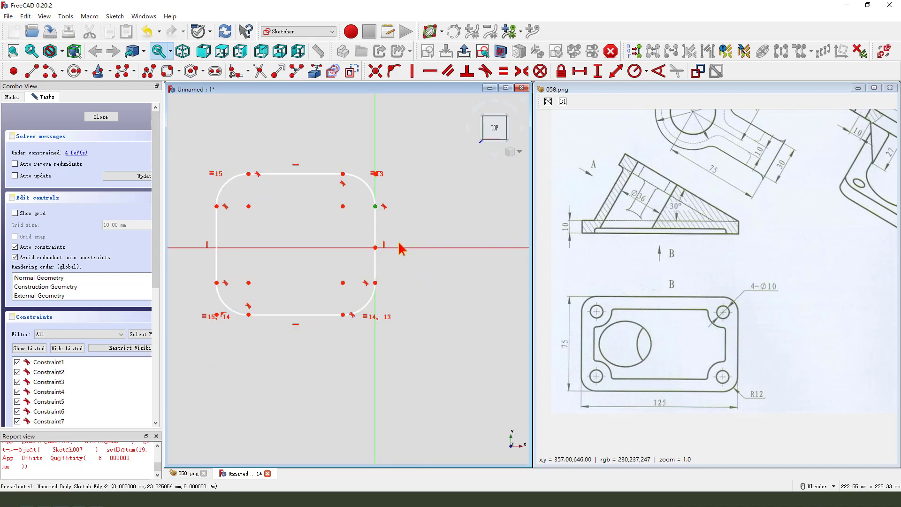
pyautogui.click(375, 247)
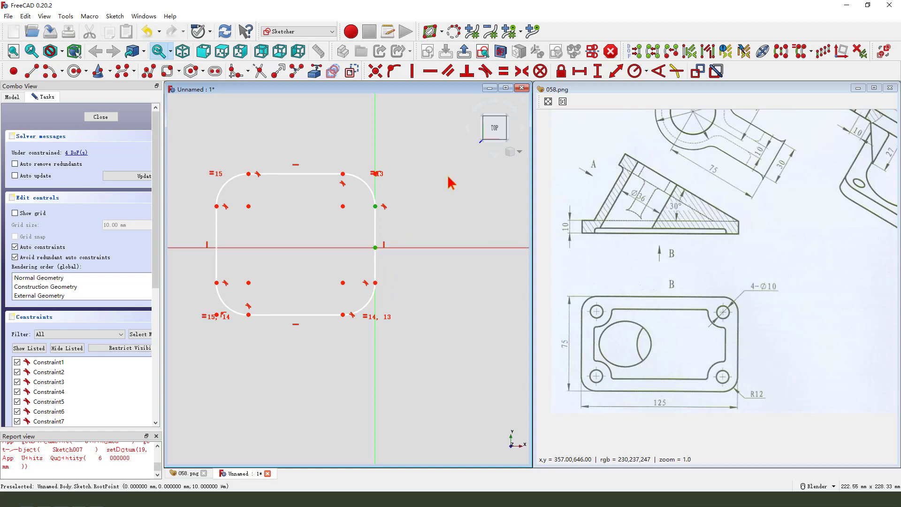
pyautogui.click(521, 71)
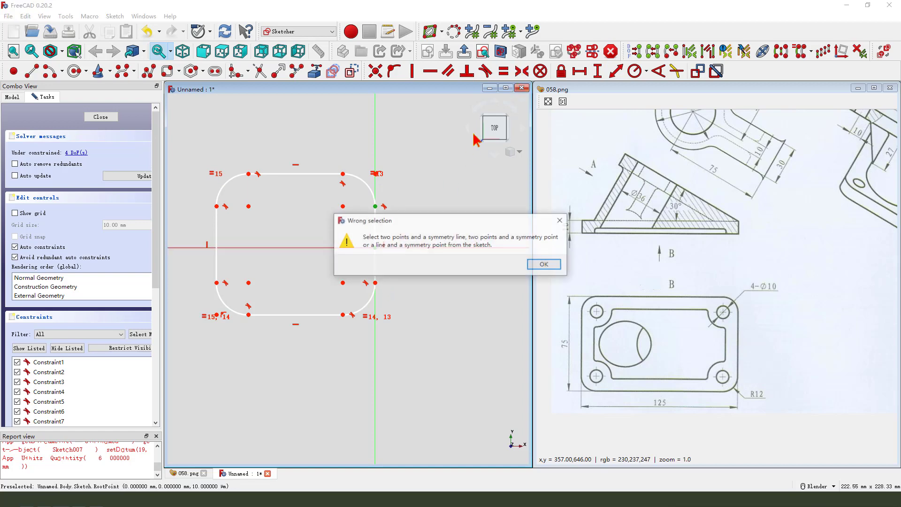
pyautogui.click(560, 221)
# Step: Make the right edge's two endpoints symmetric about the horizontal axis and delete that edge's redundant vertical constraint
pyautogui.click(375, 282)
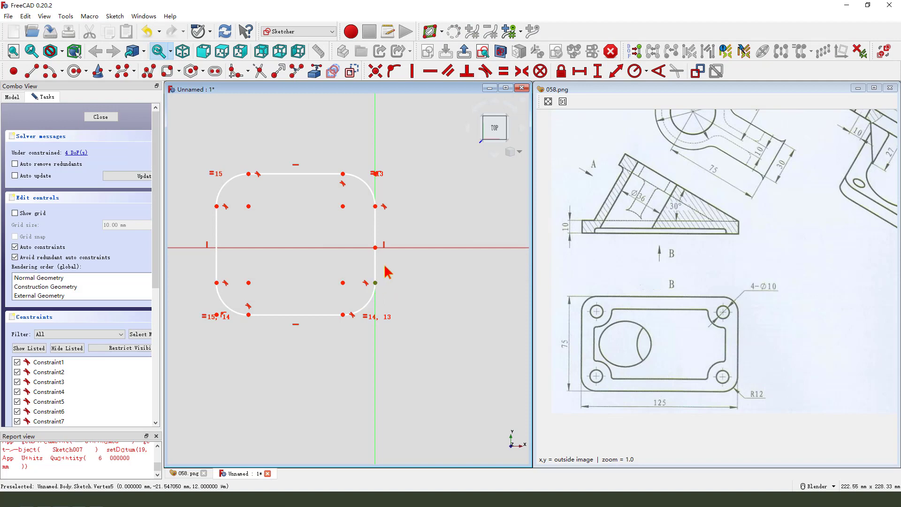
pyautogui.click(375, 207)
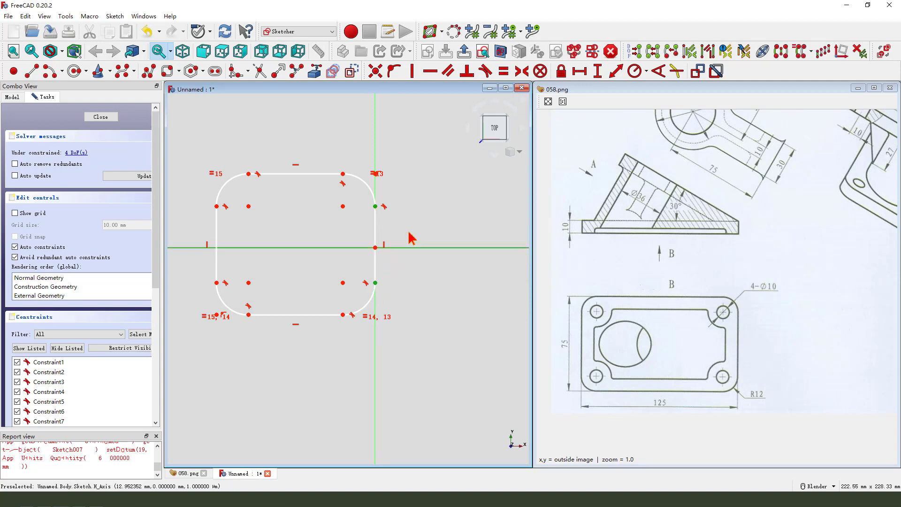
pyautogui.click(521, 71)
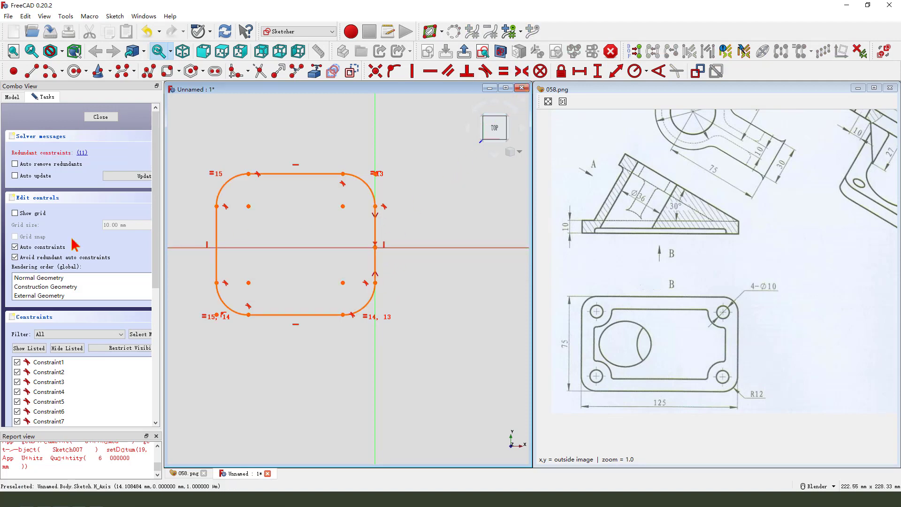
pyautogui.click(82, 153)
pyautogui.scroll(-2, 96, 404)
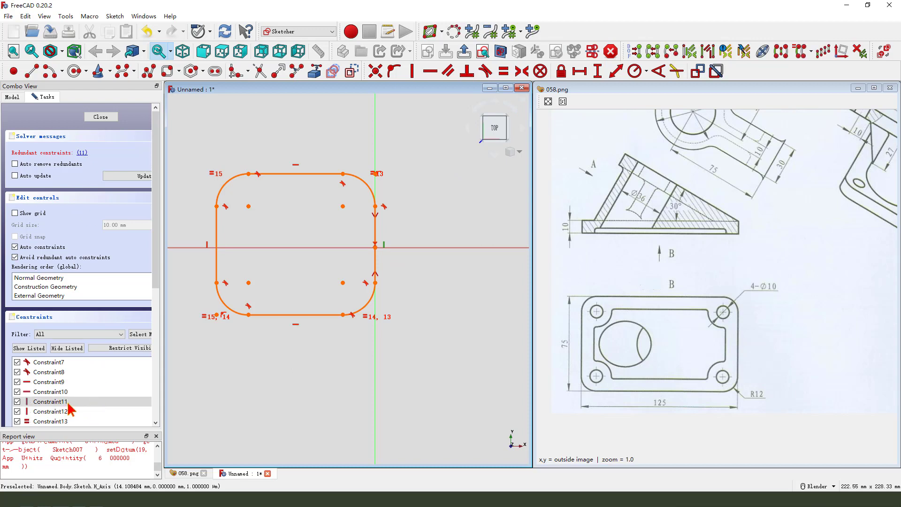
pyautogui.press('Delete')
# Step: Constrain the rounded rectangle's overall width to 125 mm and place the dimension below the profile
pyautogui.scroll(-1, 472, 281)
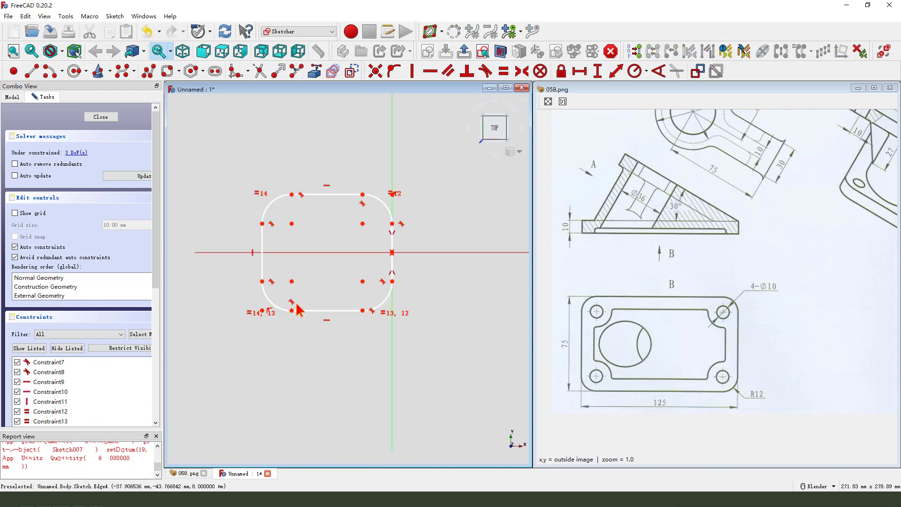
pyautogui.click(262, 281)
pyautogui.click(392, 281)
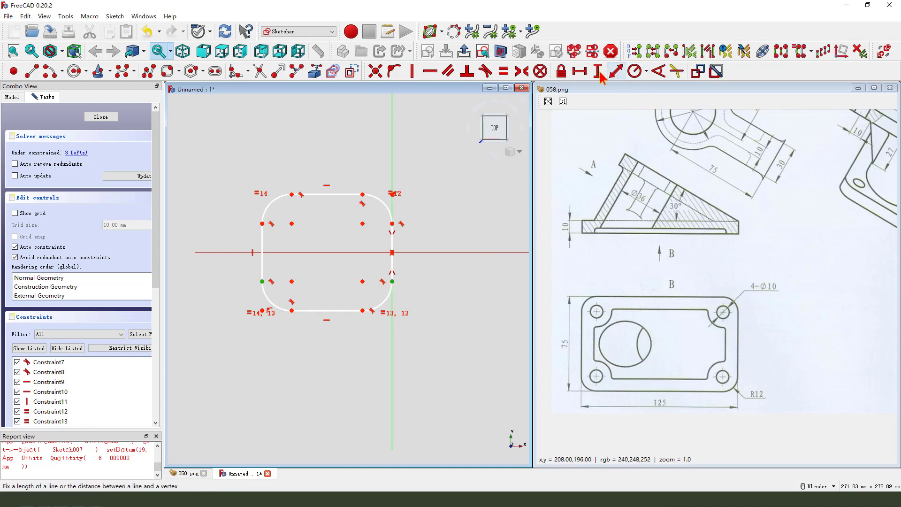
pyautogui.click(579, 71)
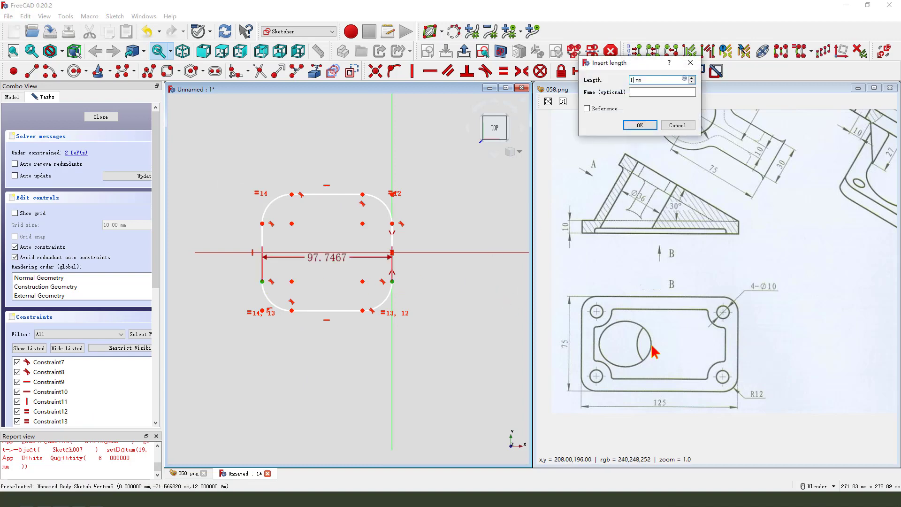
pyautogui.write('125')
pyautogui.press('Return')
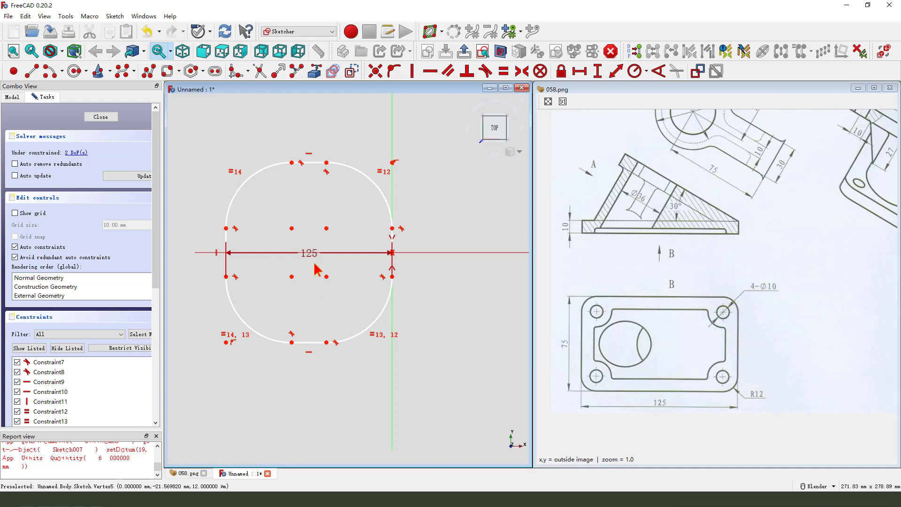
pyautogui.moveTo(310, 257); pyautogui.dragTo(305, 403)
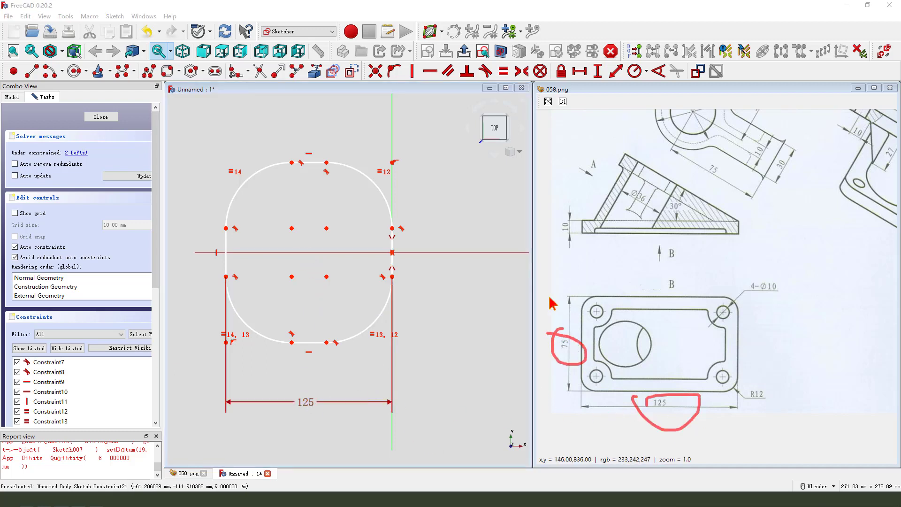
# Step: Set the radius of the rounded rectangle's upper-right corner arc to 12 mm
pyautogui.click(377, 184)
pyautogui.click(636, 75)
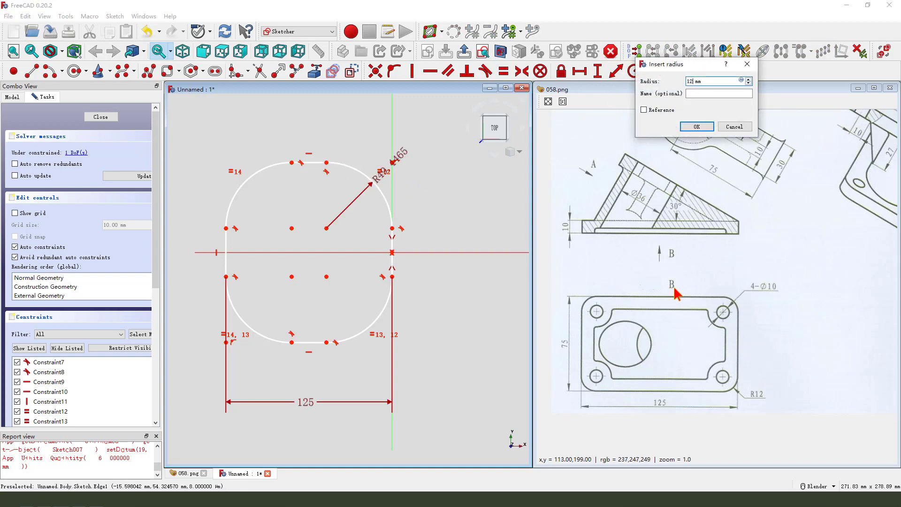
pyautogui.press('Return')
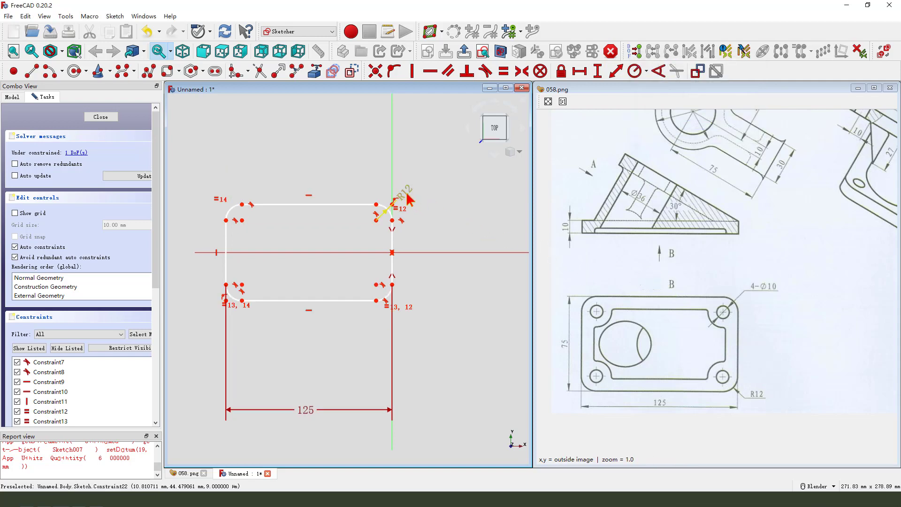
# Step: Constrain the rounded rectangle's height to 75 mm and arrange the height and width dimensions neatly outside the profile
pyautogui.scroll(1, 376, 245)
pyautogui.scroll(-1, 404, 199)
pyautogui.click(385, 197)
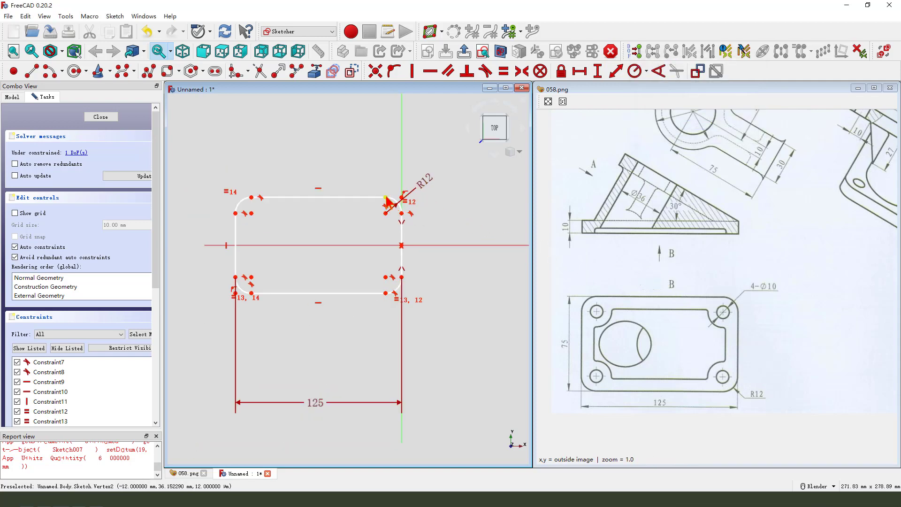
pyautogui.click(385, 293)
pyautogui.click(597, 71)
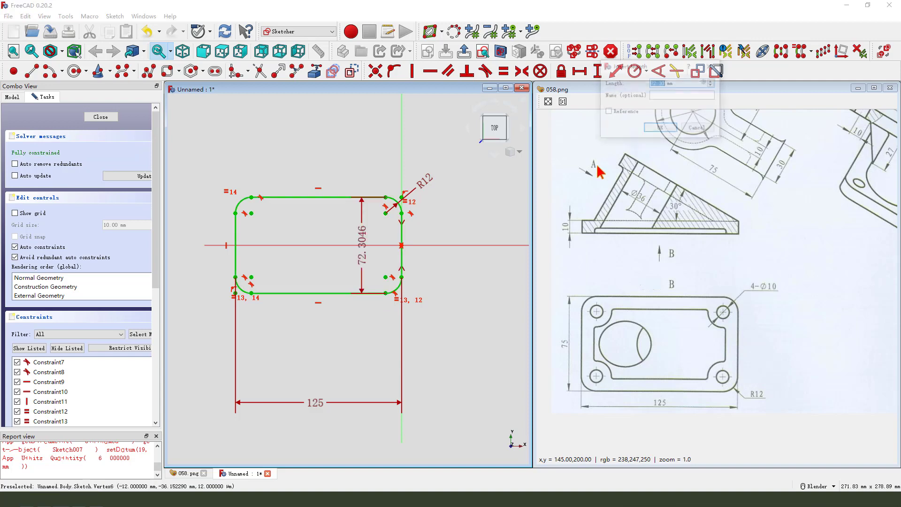
pyautogui.press('Return')
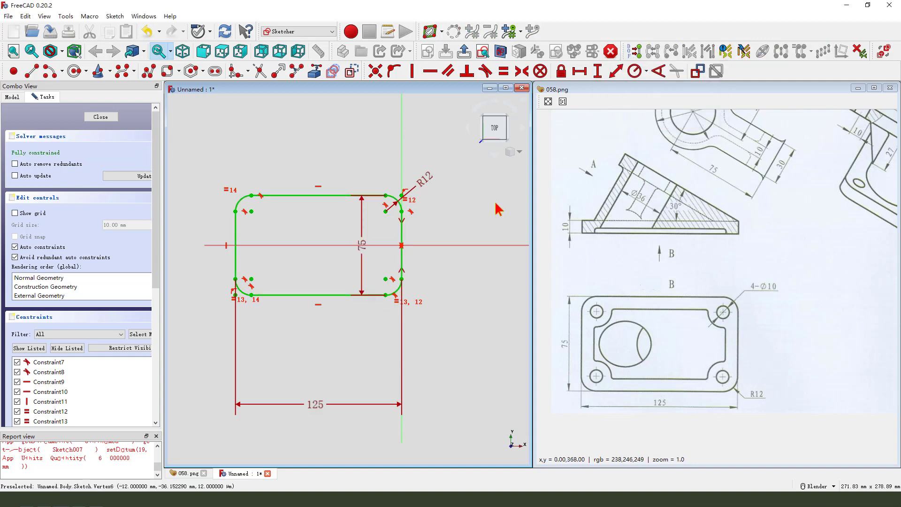
pyautogui.moveTo(365, 250); pyautogui.dragTo(438, 241)
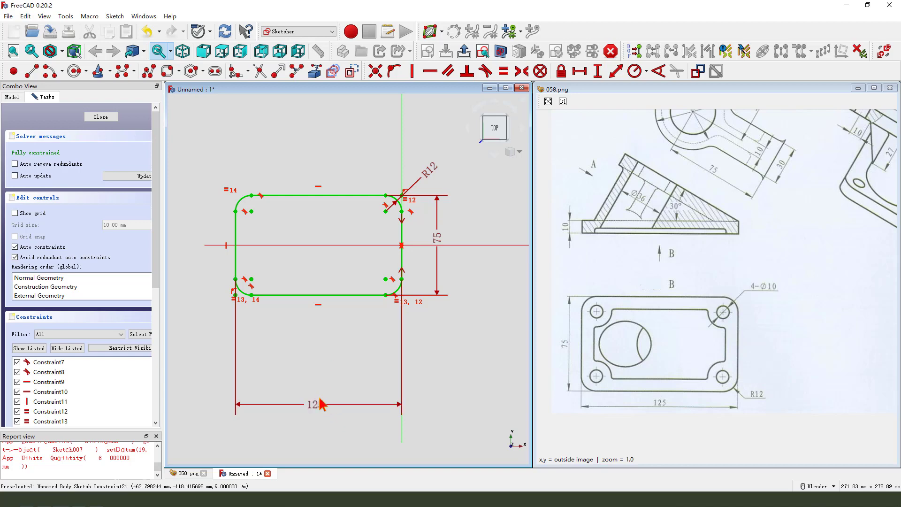
pyautogui.moveTo(319, 410); pyautogui.dragTo(322, 339)
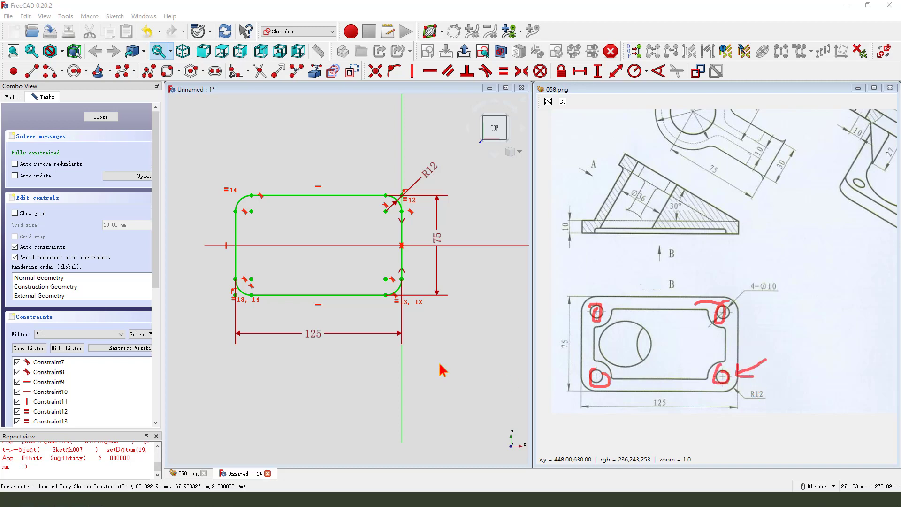
# Step: Draw four hole circles, each centred on the centre point of one of the rounded rectangle's corner arcs
pyautogui.click(74, 71)
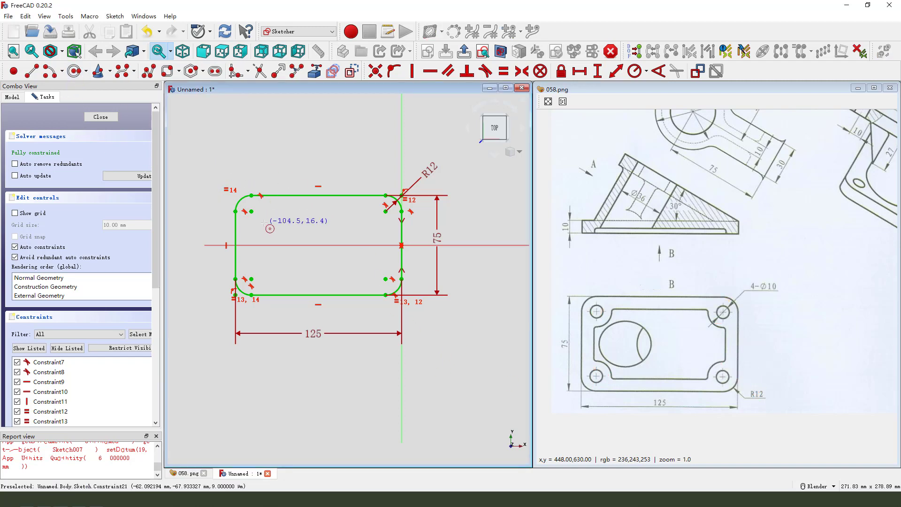
pyautogui.click(252, 211)
pyautogui.click(263, 213)
pyautogui.click(251, 279)
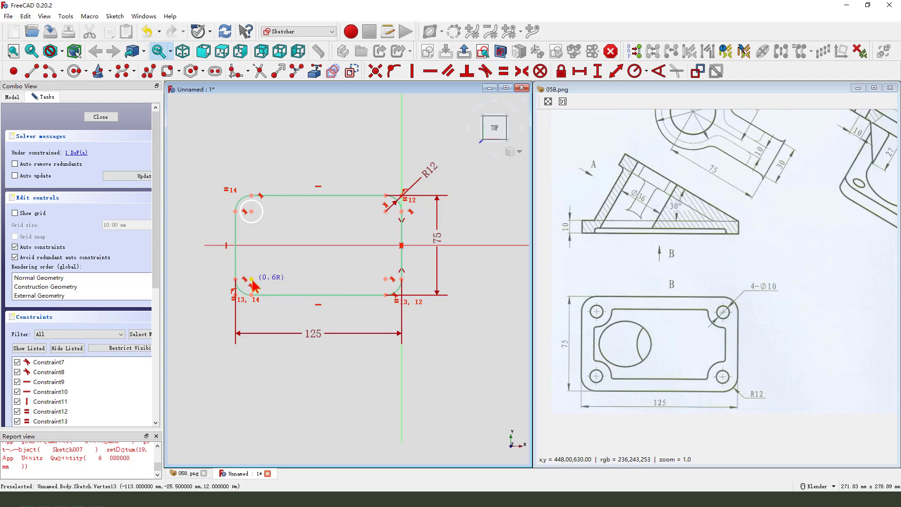
pyautogui.click(261, 282)
pyautogui.click(386, 279)
pyautogui.click(388, 287)
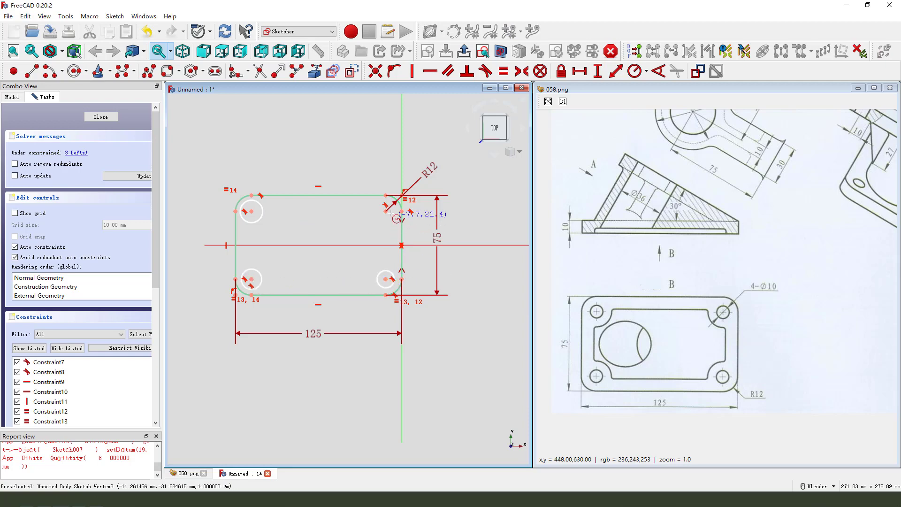
pyautogui.click(385, 211)
pyautogui.click(396, 213)
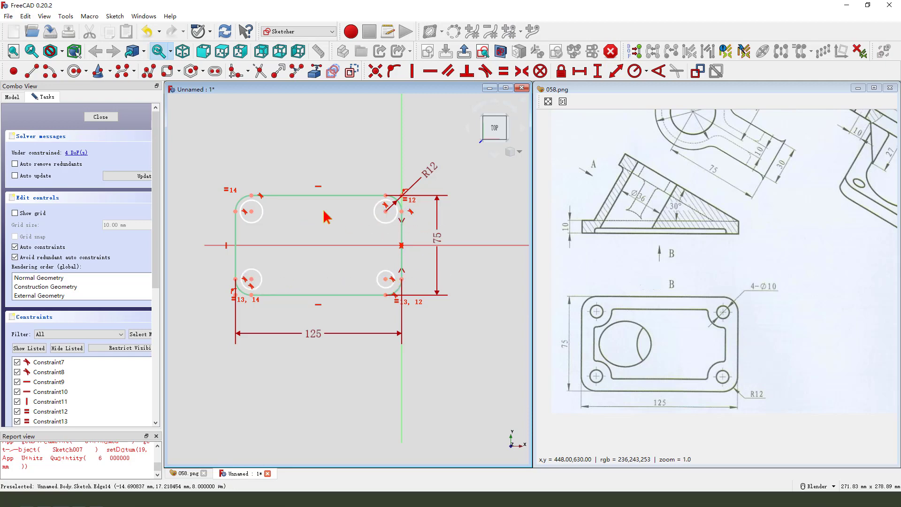
# Step: Apply an equal constraint to the four corner hole circles
pyautogui.click(261, 214)
pyautogui.click(378, 221)
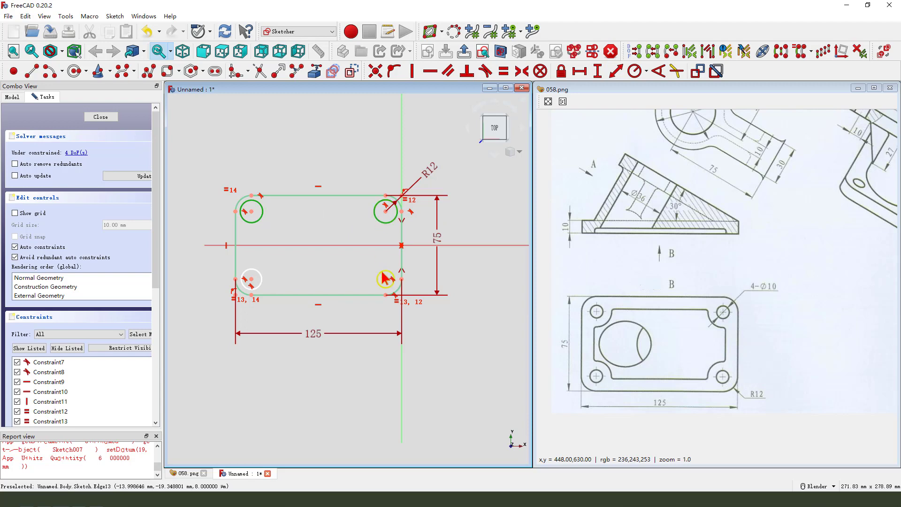
pyautogui.click(263, 278)
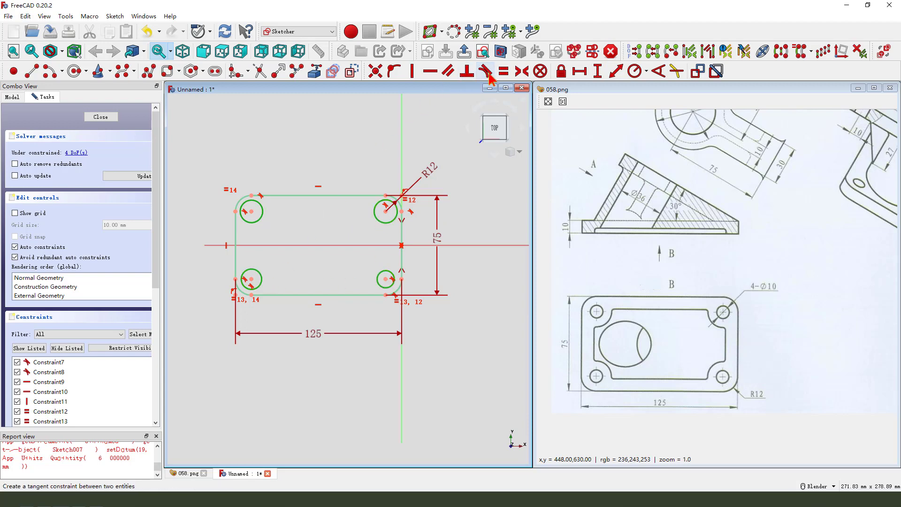
pyautogui.click(503, 71)
# Step: Set the upper-left hole's diameter to 10 mm, move its dimension outside the profile and shift the height dimension closer to the profile
pyautogui.click(252, 201)
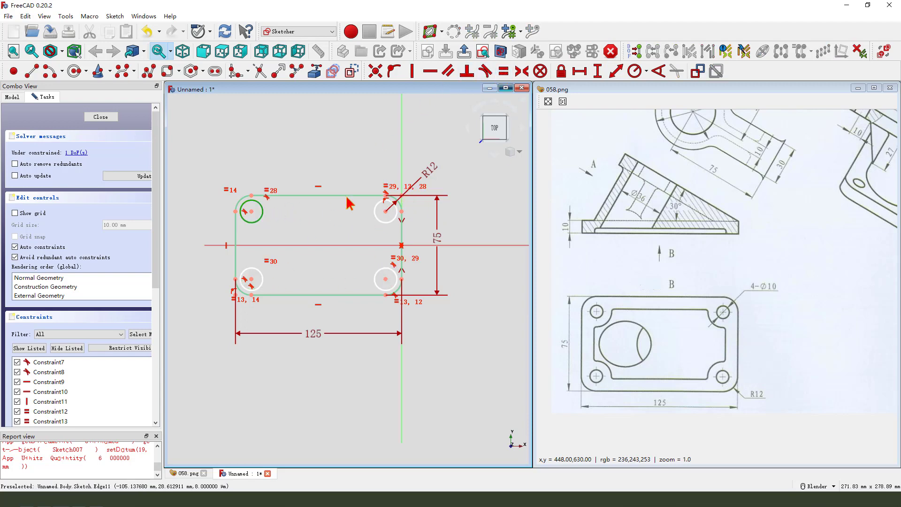
pyautogui.click(647, 72)
pyautogui.click(660, 95)
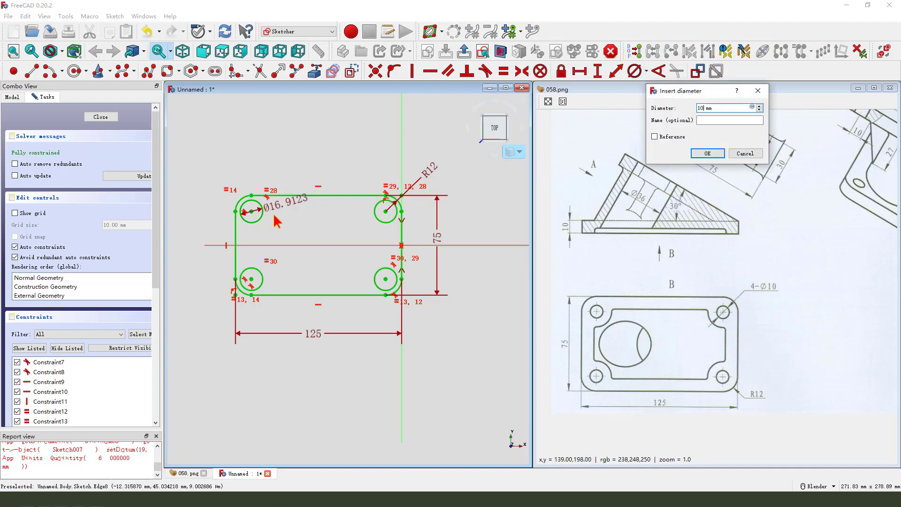
pyautogui.write('10')
pyautogui.press('Return')
pyautogui.moveTo(278, 207); pyautogui.dragTo(289, 175)
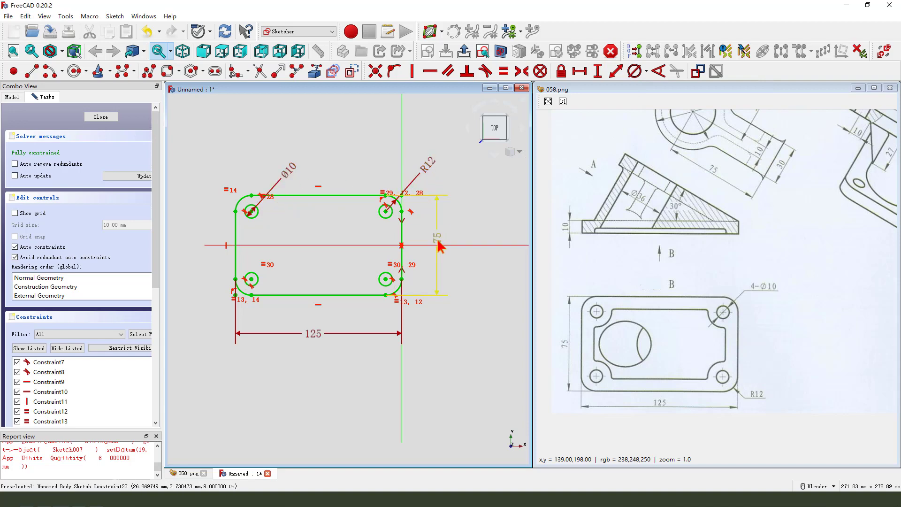
pyautogui.moveTo(436, 240); pyautogui.dragTo(429, 237)
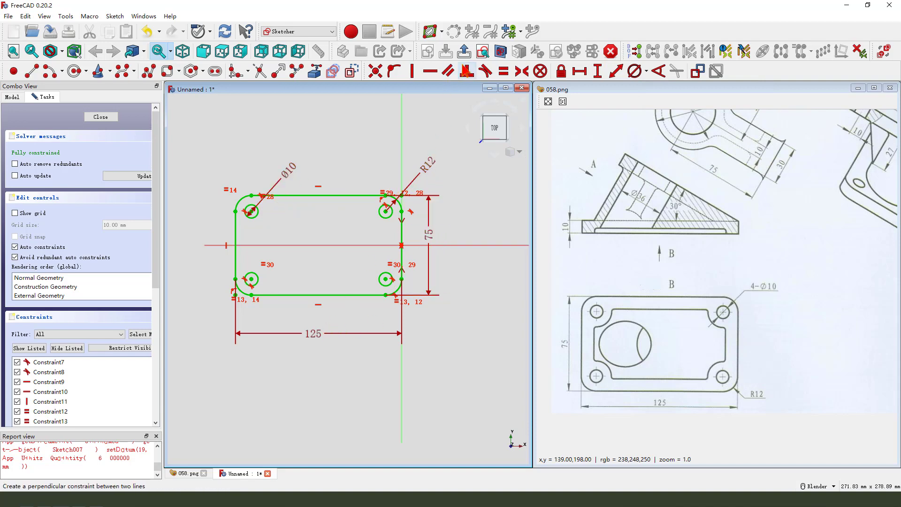
# Step: Finish the base sketch and pad it 10 mm in the reversed direction
pyautogui.click(454, 31)
pyautogui.scroll(-3, 393, 333)
pyautogui.scroll(1, 282, 337)
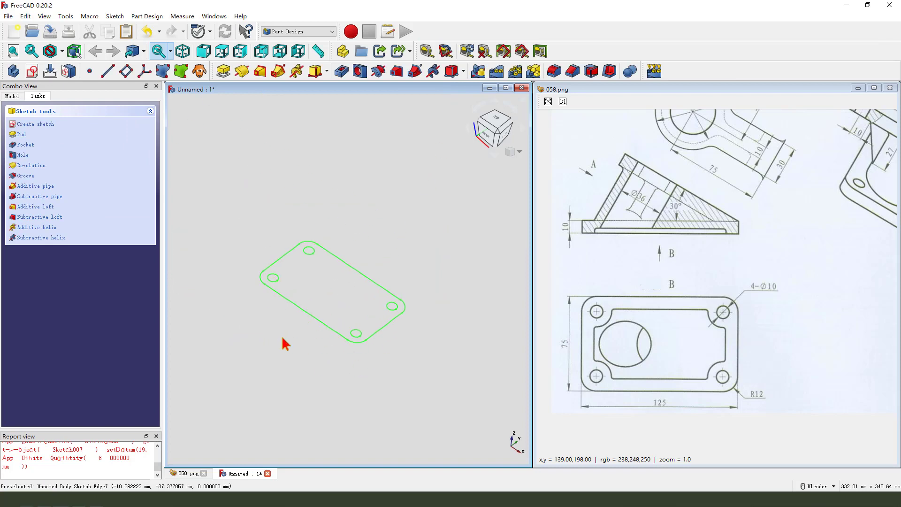
pyautogui.click(223, 70)
pyautogui.moveTo(347, 347)
pyautogui.mouseDown(button='middle')
pyautogui.moveTo(358, 372)
pyautogui.moveTo(384, 317)
pyautogui.moveTo(407, 335)
pyautogui.mouseUp(button='middle')
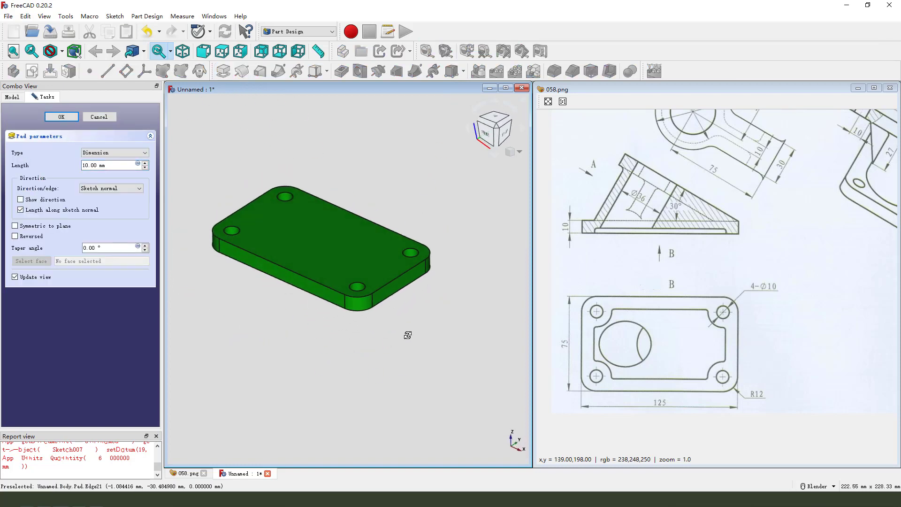
pyautogui.click(15, 237)
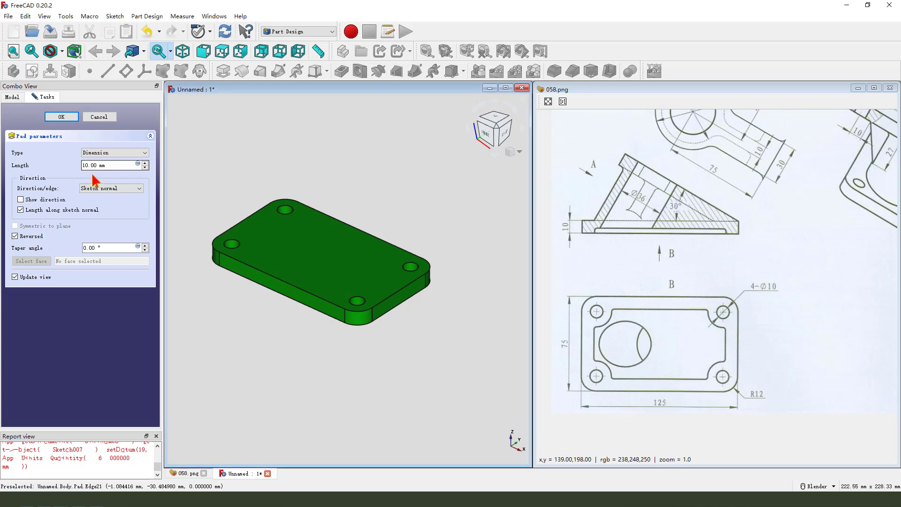
pyautogui.moveTo(77, 167); pyautogui.dragTo(112, 180)
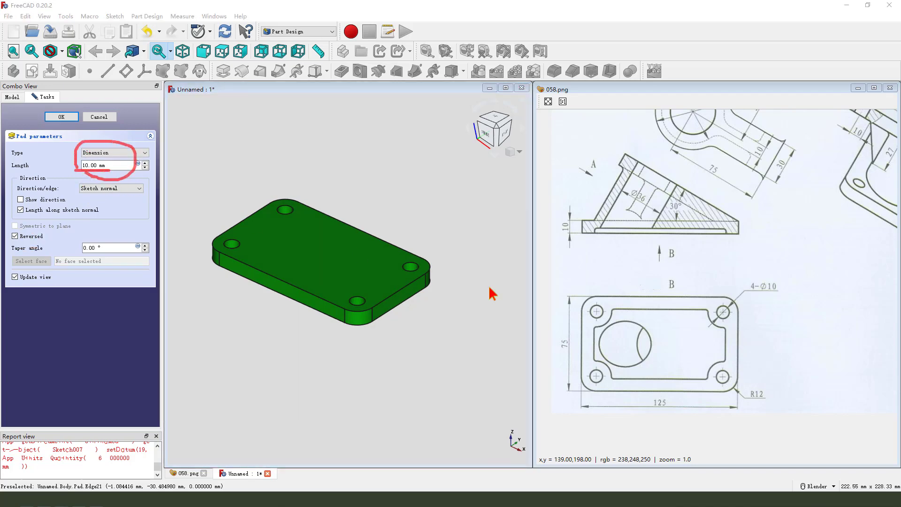
pyautogui.moveTo(581, 212); pyautogui.dragTo(571, 217)
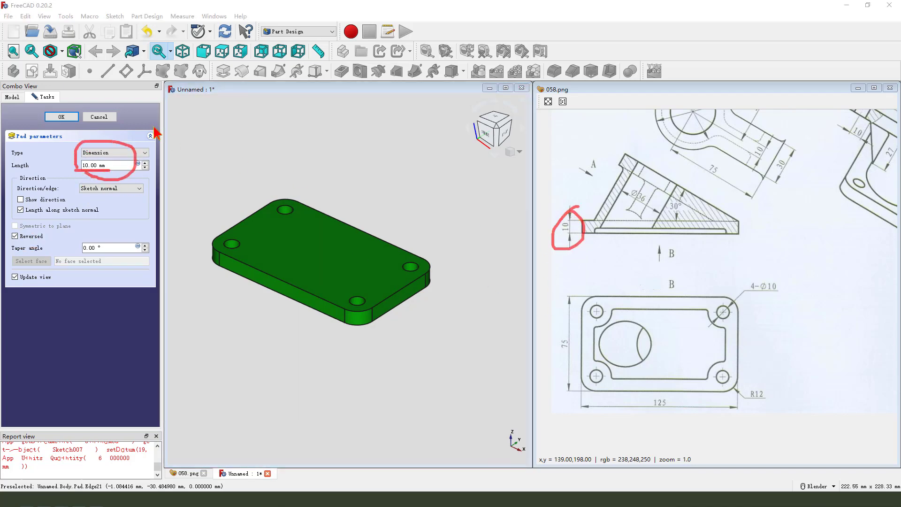
pyautogui.click(61, 117)
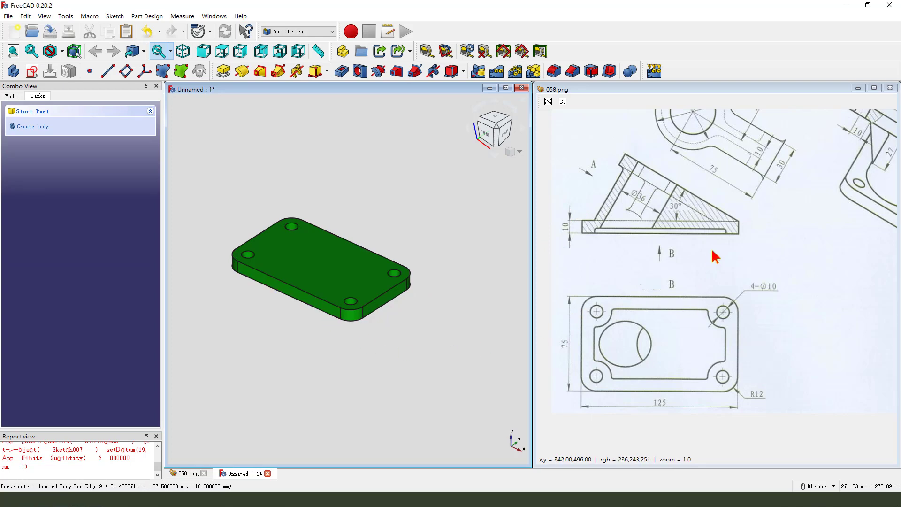
# Step: Start a new sketch on the XZ plane for the inclined side profile
pyautogui.scroll(3, 694, 256)
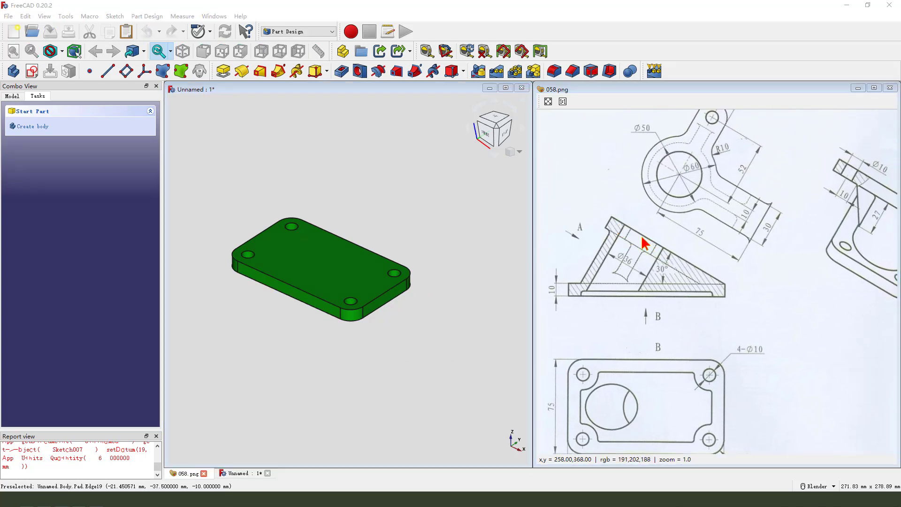
pyautogui.moveTo(679, 259); pyautogui.dragTo(718, 278)
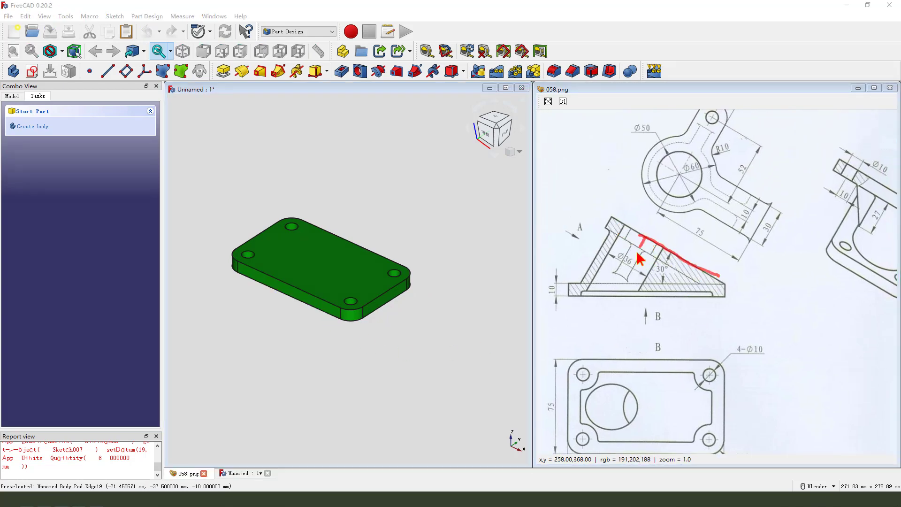
pyautogui.moveTo(638, 255); pyautogui.dragTo(612, 290)
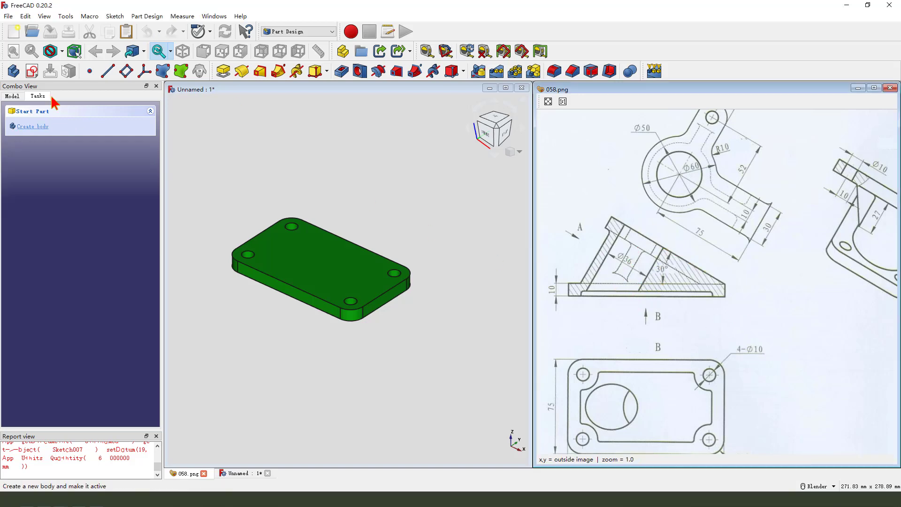
pyautogui.click(32, 71)
pyautogui.scroll(-2, 300, 237)
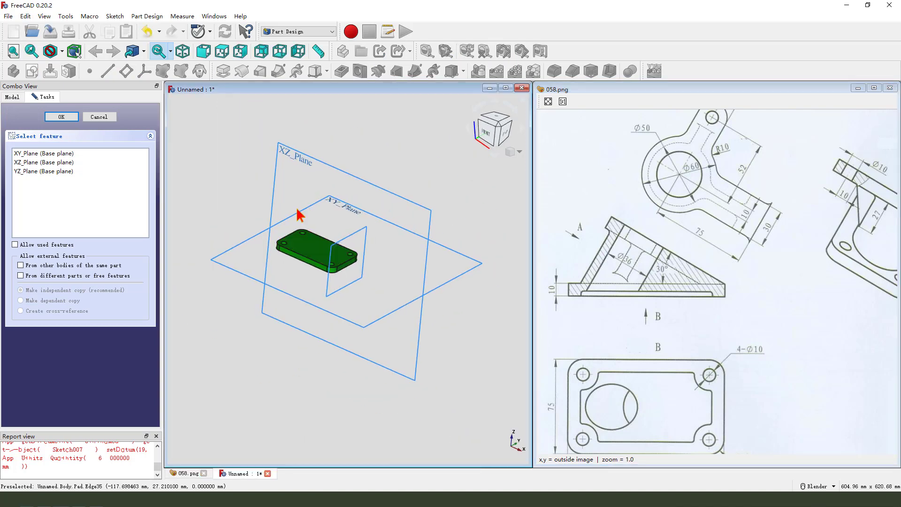
pyautogui.moveTo(247, 157); pyautogui.dragTo(266, 155)
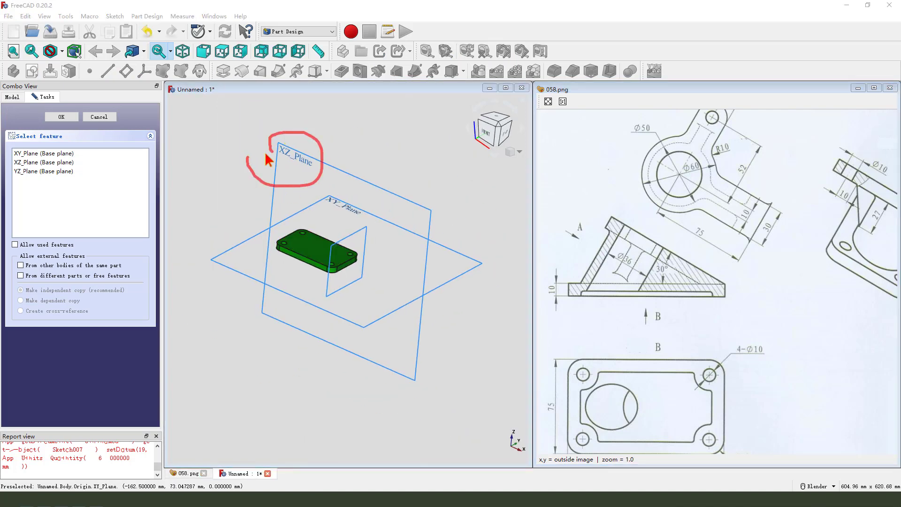
pyautogui.click(295, 161)
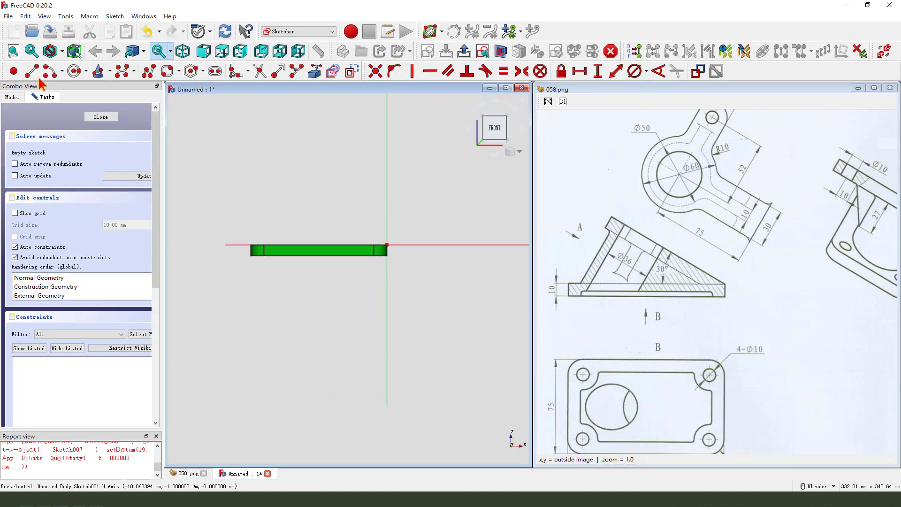
# Step: Sketch two connected lines, from the origin up to an apex above the plate and down about 92 mm to the horizontal axis
pyautogui.click(32, 70)
pyautogui.click(386, 244)
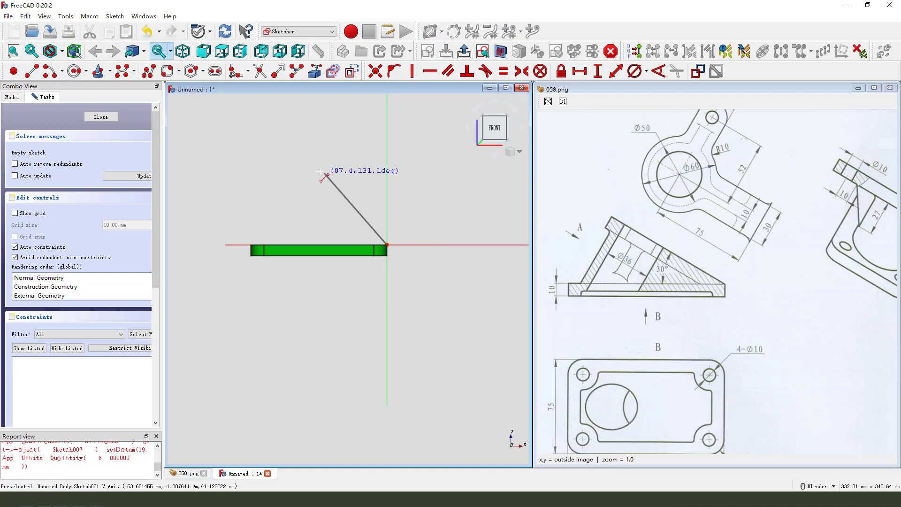
pyautogui.click(318, 177)
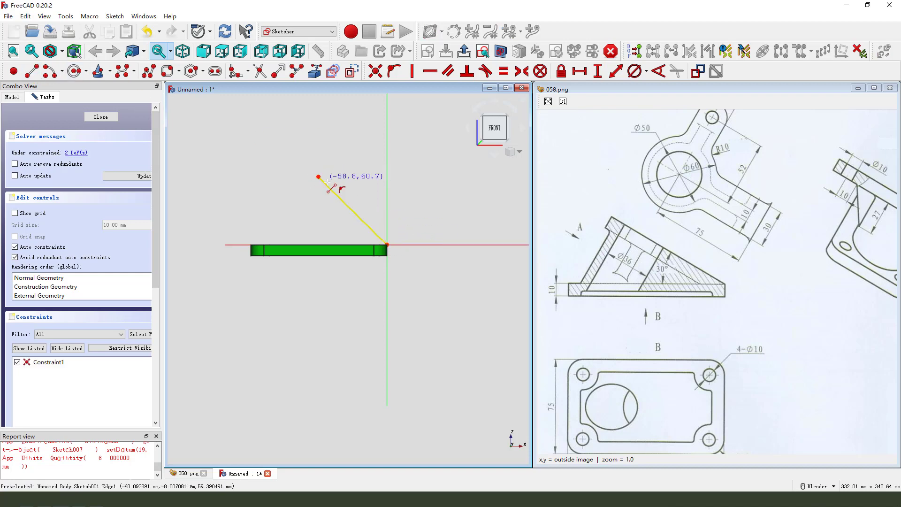
pyautogui.click(244, 244)
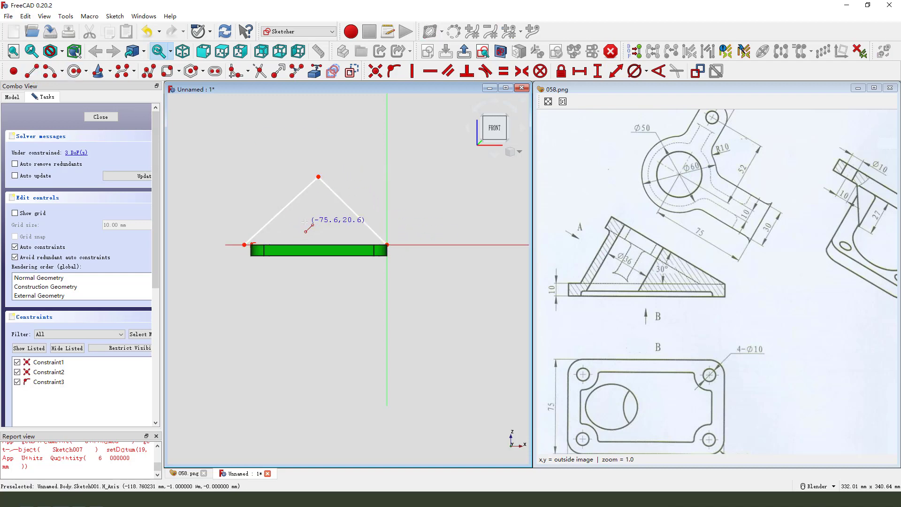
# Step: Make the two sloping lines perpendicular to each other
pyautogui.click(308, 188)
pyautogui.click(338, 196)
pyautogui.click(466, 73)
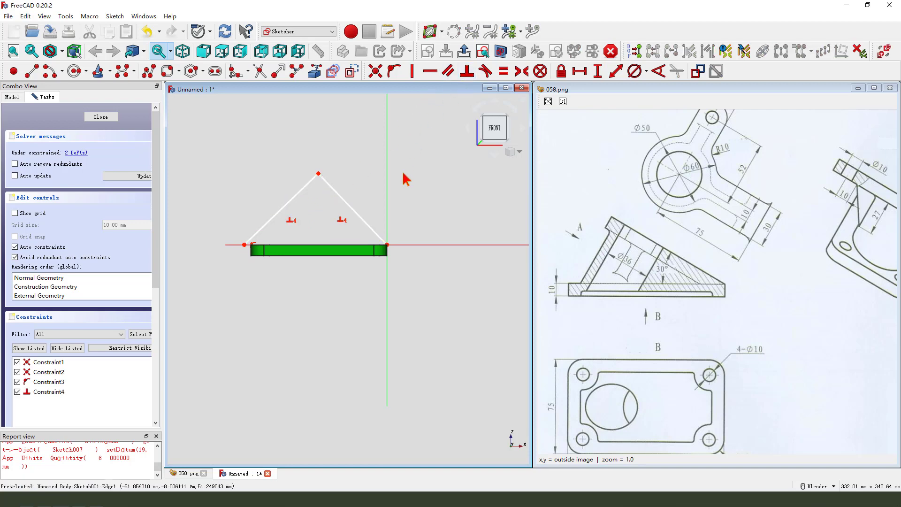
# Step: Constrain the angle between the origin's sloping line and the horizontal axis to 150°
pyautogui.click(355, 212)
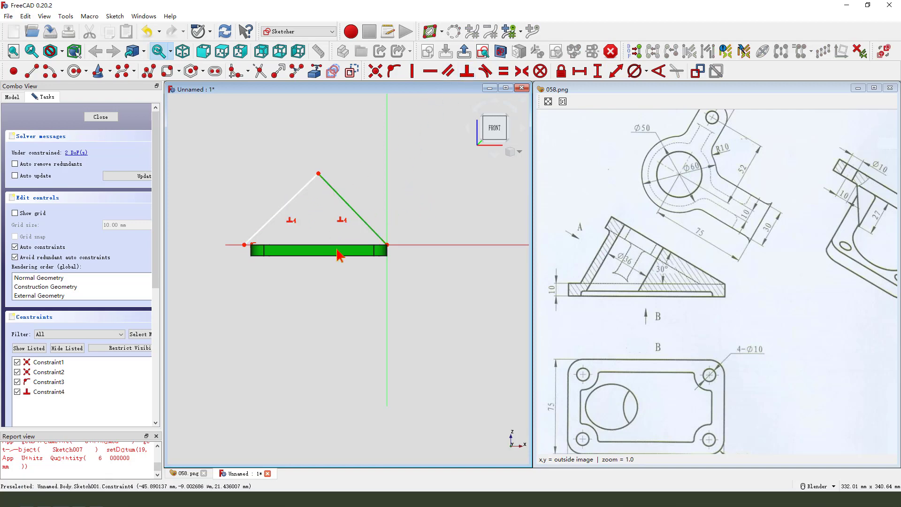
pyautogui.click(340, 248)
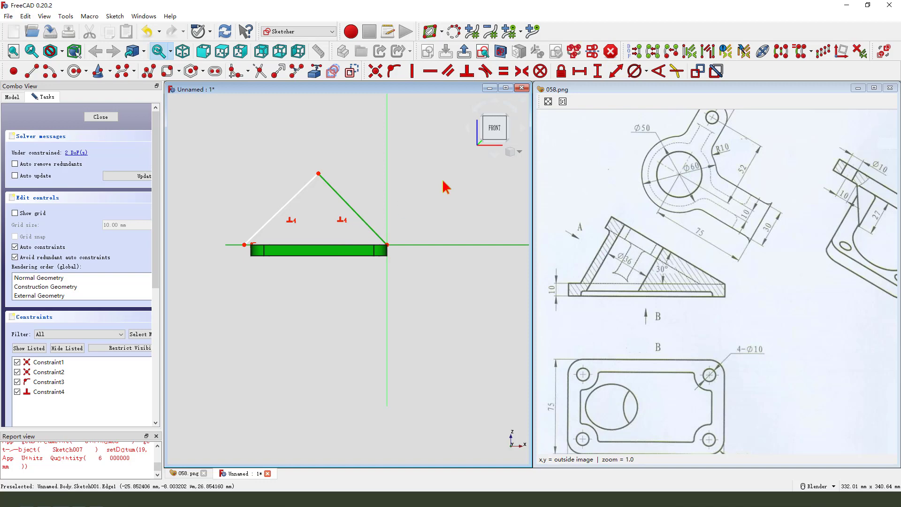
pyautogui.click(658, 71)
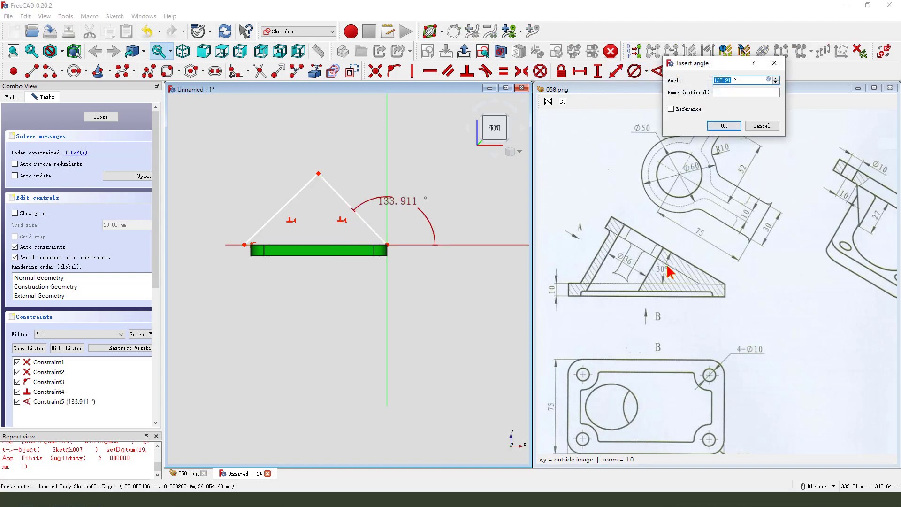
pyautogui.moveTo(656, 259); pyautogui.dragTo(671, 278)
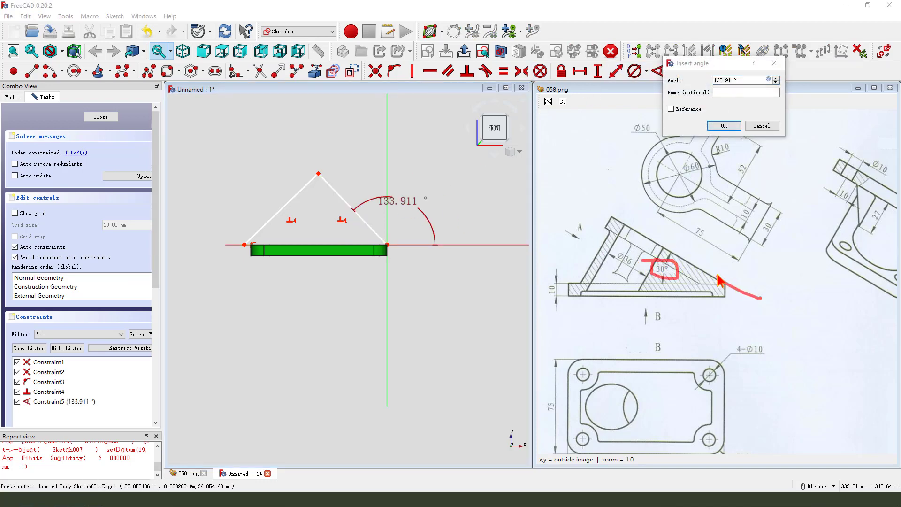
pyautogui.moveTo(719, 252)
pyautogui.mouseDown()
pyautogui.moveTo(749, 284)
pyautogui.moveTo(826, 287)
pyautogui.mouseUp()
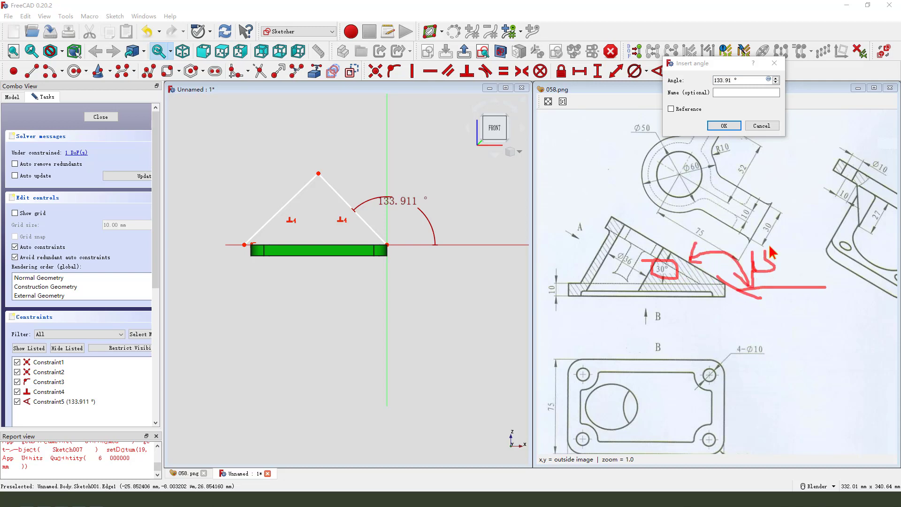
pyautogui.press('Escape')
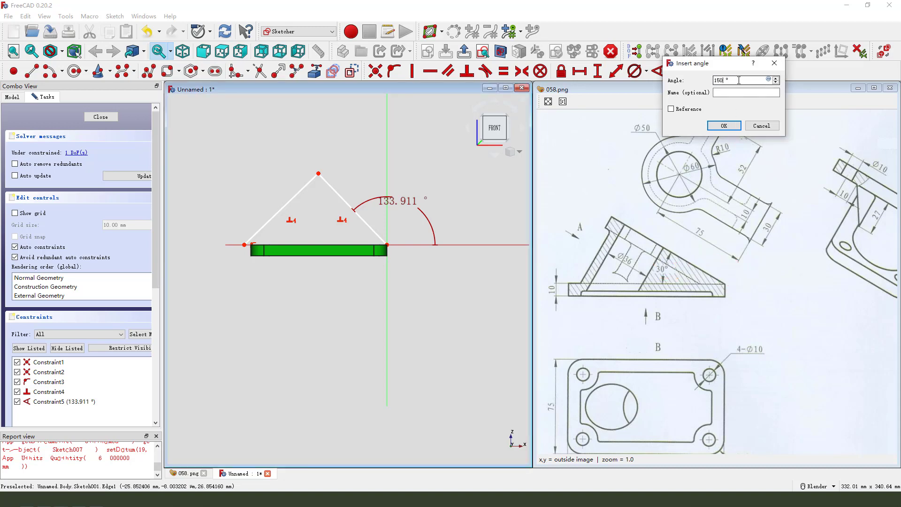
pyautogui.click(724, 126)
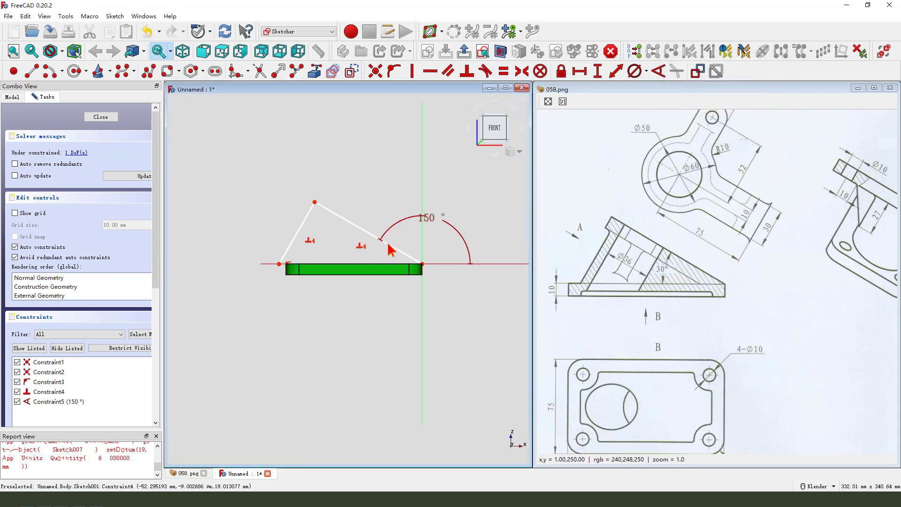
# Step: Constrain the length of the sloping line from the origin to the apex to 75 mm and close the sketch
pyautogui.moveTo(313, 195)
pyautogui.mouseDown()
pyautogui.moveTo(401, 246)
pyautogui.moveTo(718, 252)
pyautogui.mouseUp()
pyautogui.moveTo(702, 248); pyautogui.dragTo(688, 220)
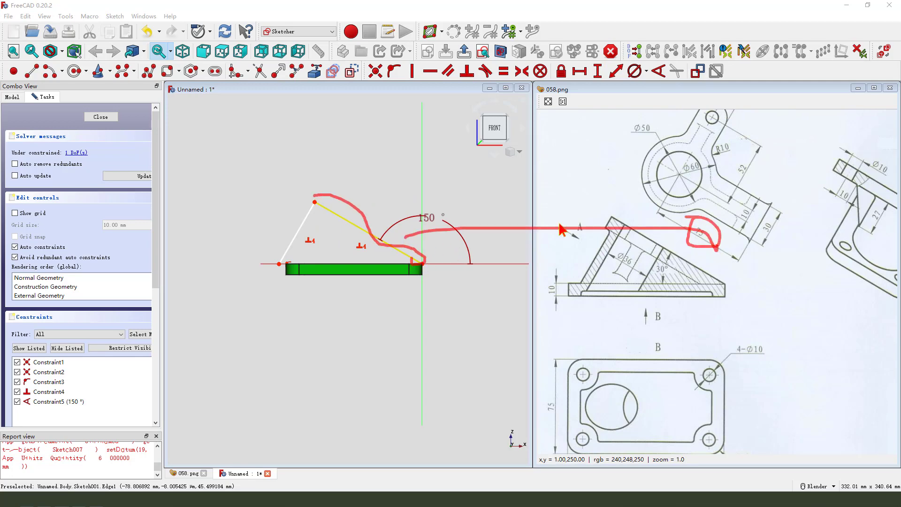
pyautogui.click(364, 230)
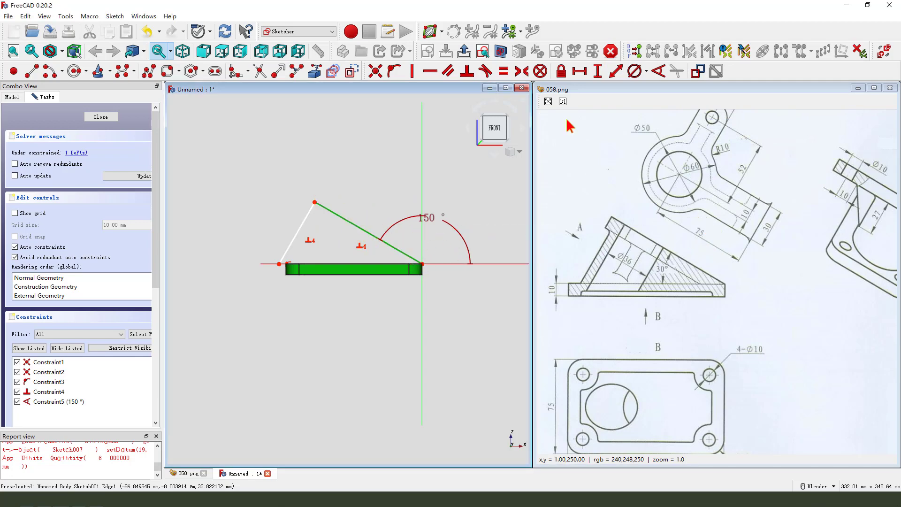
pyautogui.click(616, 73)
pyautogui.write('7')
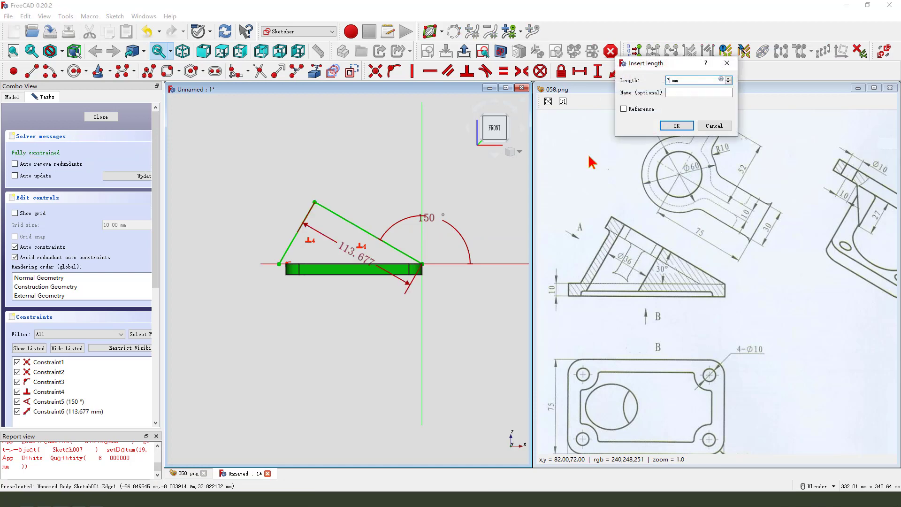
pyautogui.write('5')
pyautogui.press('Return')
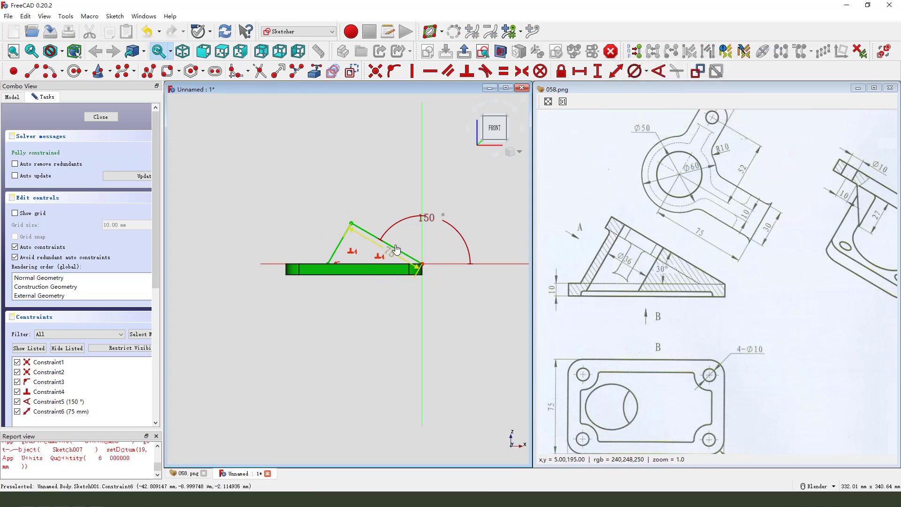
pyautogui.moveTo(395, 249); pyautogui.dragTo(408, 234)
pyautogui.scroll(2, 476, 231)
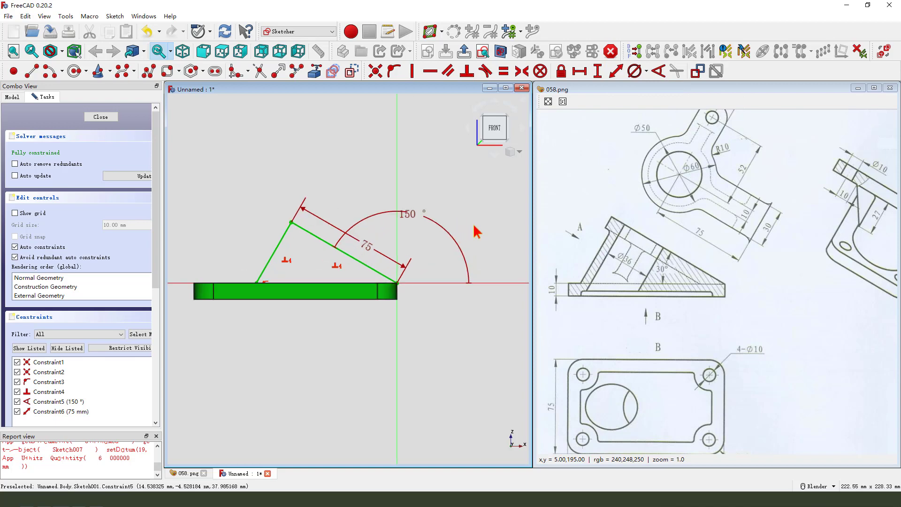
pyautogui.click(445, 52)
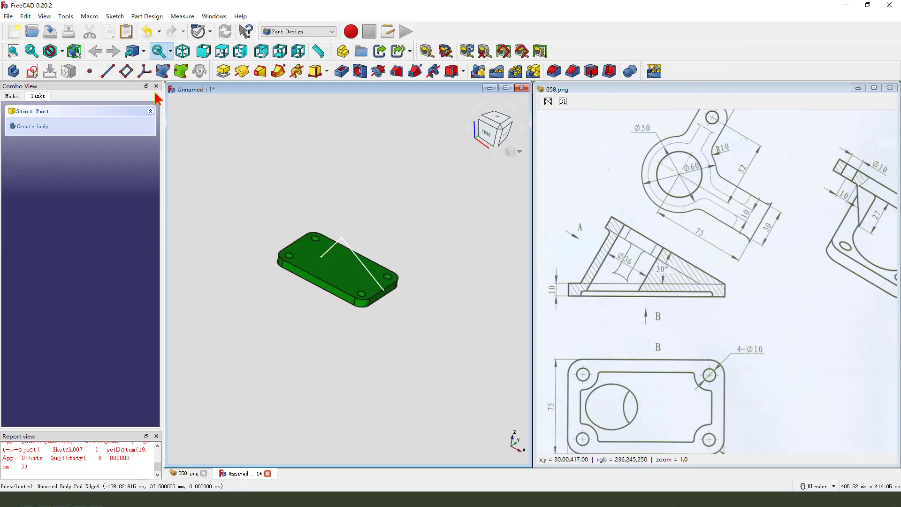
# Step: Start a datum plane referenced to the profile sketch's apex vertex and its shorter sloping line
pyautogui.click(126, 72)
pyautogui.scroll(2, 344, 199)
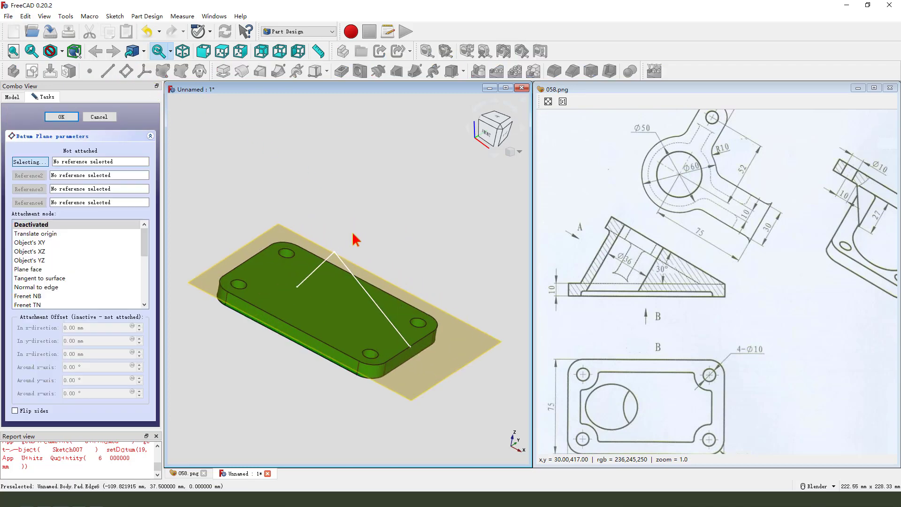
pyautogui.scroll(5, 336, 251)
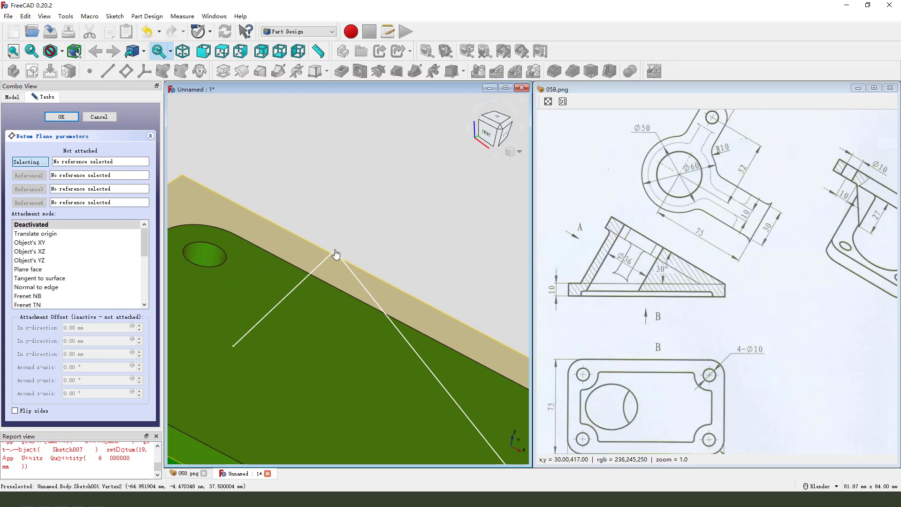
pyautogui.click(336, 254)
pyautogui.scroll(-5, 345, 221)
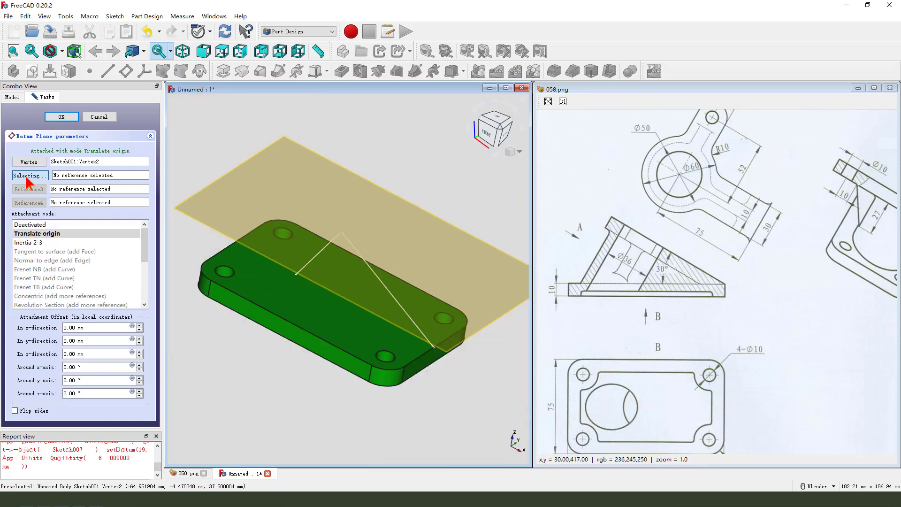
pyautogui.moveTo(53, 183); pyautogui.dragTo(121, 185)
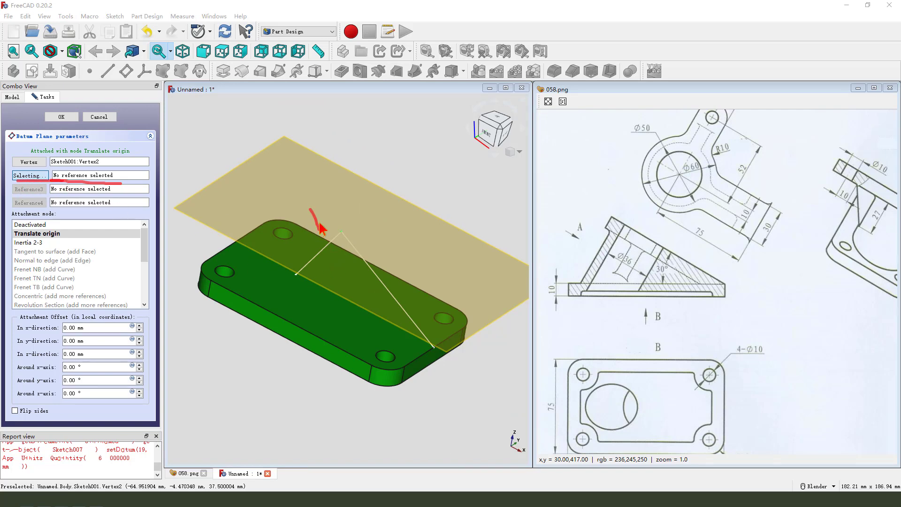
pyautogui.press('Escape')
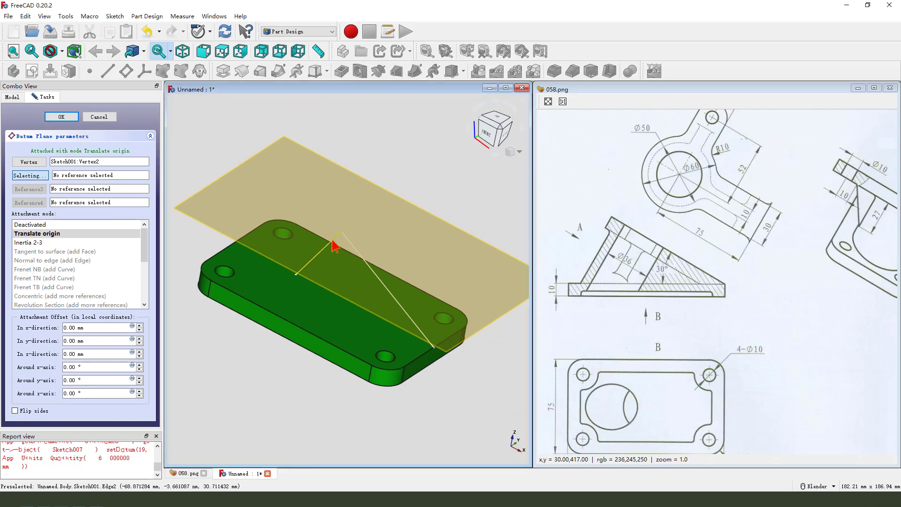
pyautogui.click(334, 246)
# Step: Set the datum plane's attachment mode to Normal to edge and create the plane
pyautogui.click(28, 261)
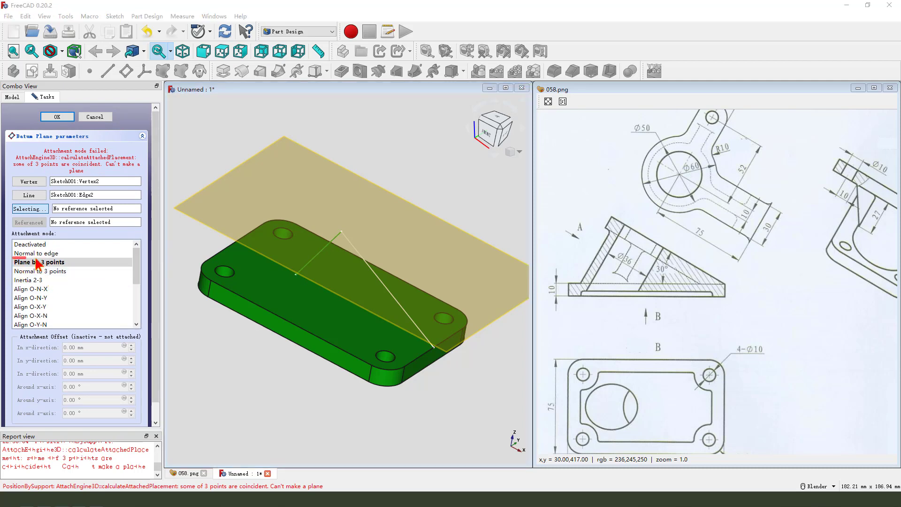
pyautogui.moveTo(36, 260)
pyautogui.mouseDown()
pyautogui.moveTo(59, 248)
pyautogui.moveTo(12, 255)
pyautogui.mouseUp()
pyautogui.moveTo(68, 252); pyautogui.dragTo(312, 258)
pyautogui.press('Escape')
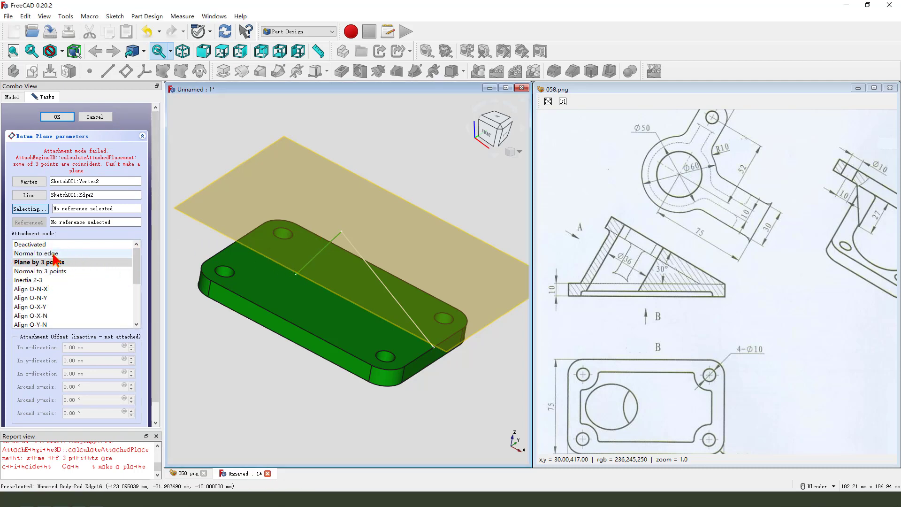
pyautogui.click(54, 254)
pyautogui.moveTo(387, 282); pyautogui.dragTo(347, 295, button='middle')
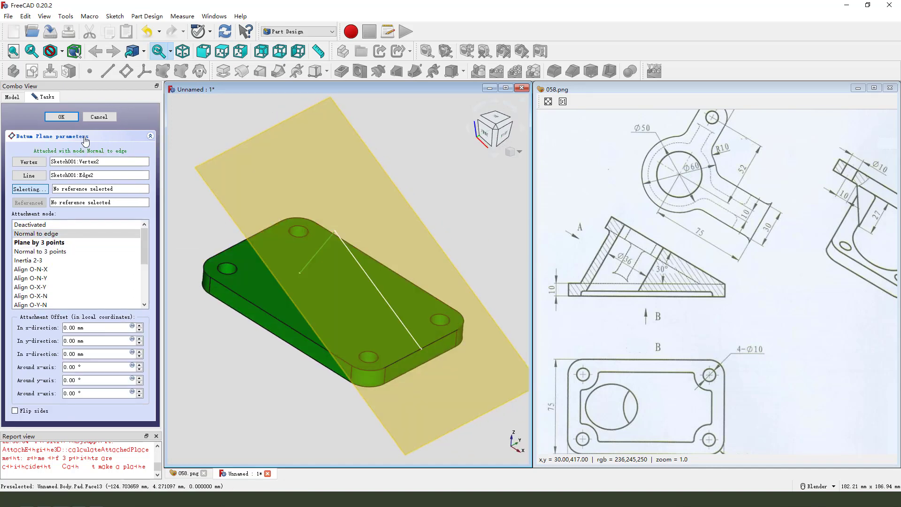
pyautogui.click(66, 119)
# Step: Start a new sketch on the inclined datum plane
pyautogui.scroll(-3, 285, 245)
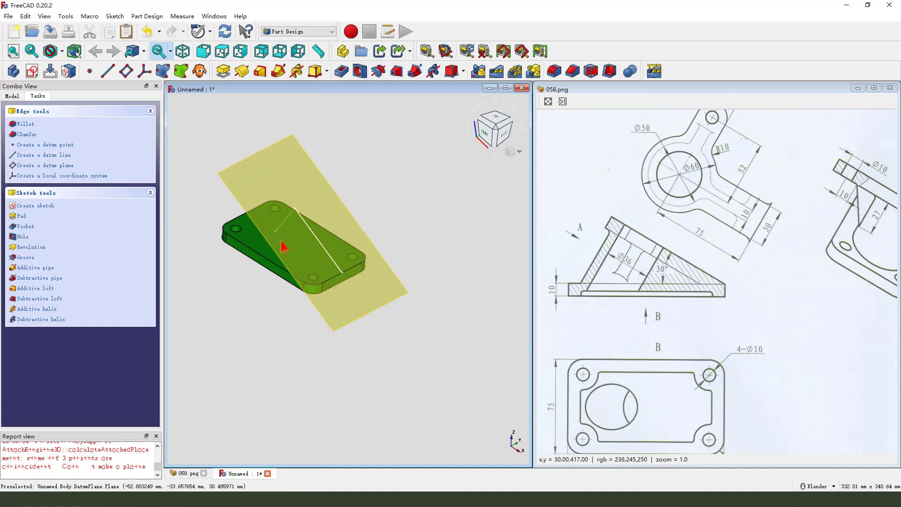
pyautogui.moveTo(285, 246); pyautogui.dragTo(308, 177, button='middle')
pyautogui.scroll(1, 306, 172)
pyautogui.moveTo(373, 190); pyautogui.dragTo(392, 208, button='middle')
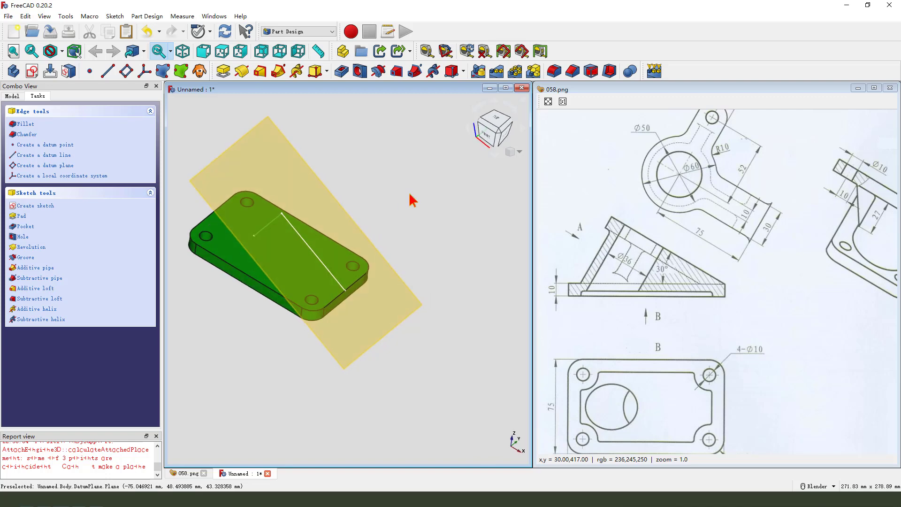
pyautogui.click(429, 250)
pyautogui.scroll(-1, 412, 255)
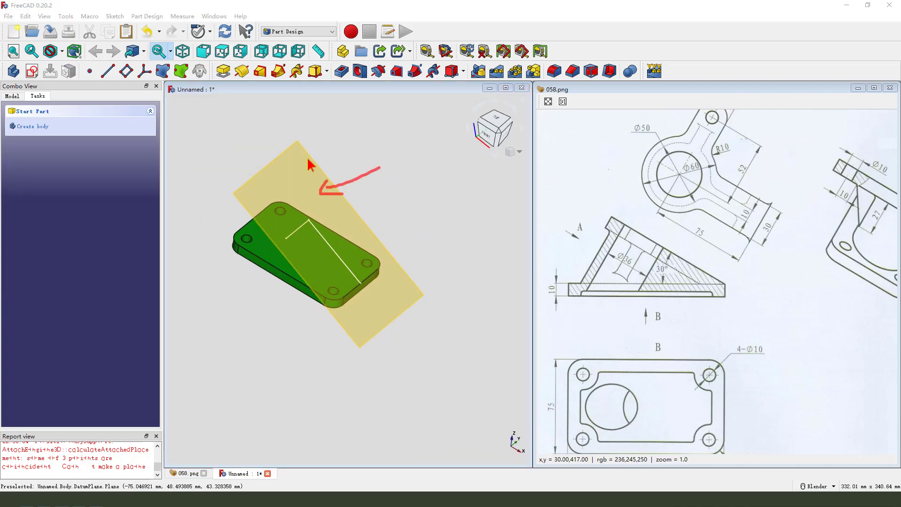
pyautogui.click(345, 175)
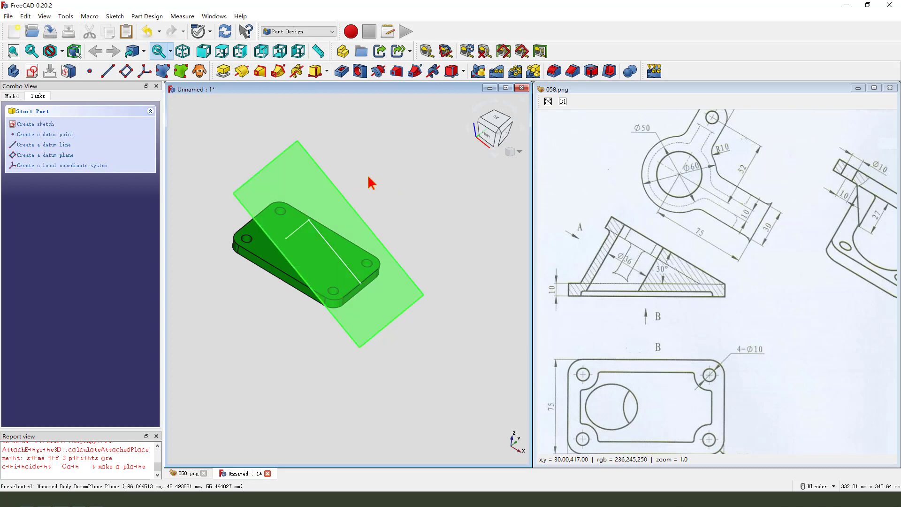
pyautogui.click(32, 70)
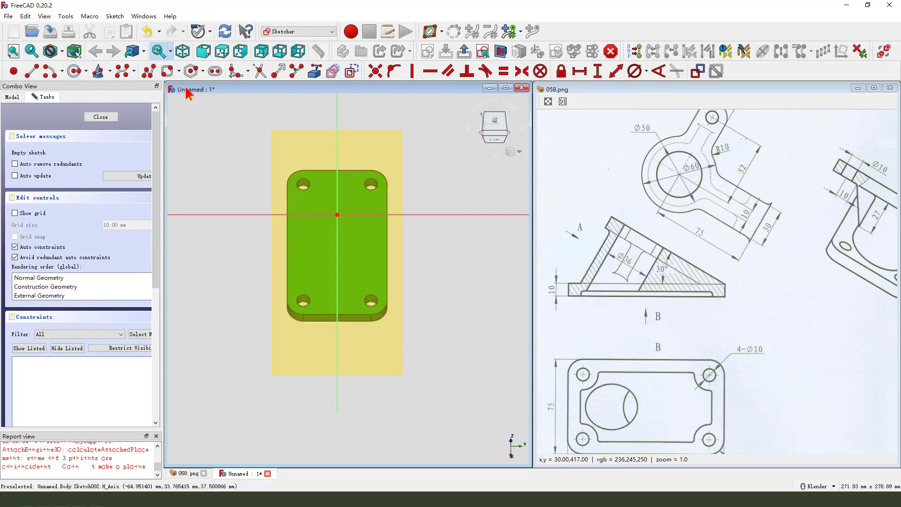
# Step: Draw a circle centred on the sketch origin, constrain its diameter to 50 mm and close the sketch
pyautogui.click(74, 71)
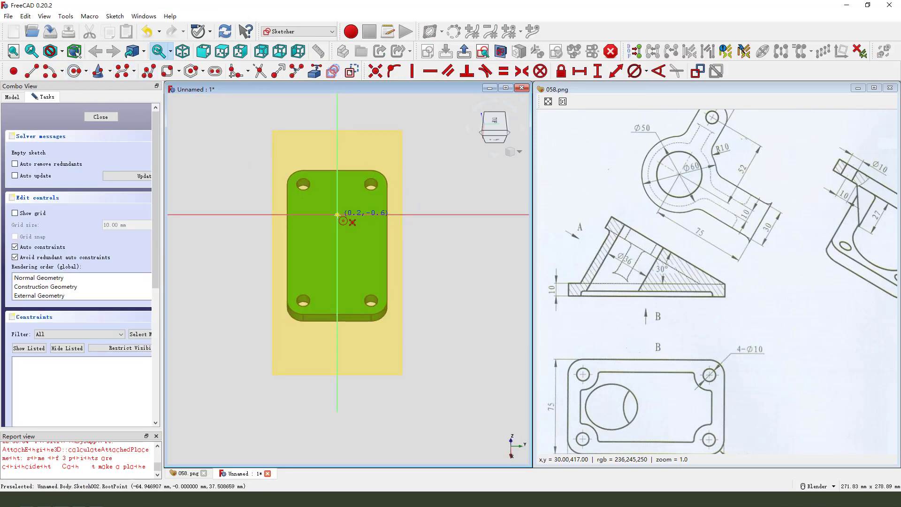
pyautogui.click(337, 215)
pyautogui.click(366, 220)
pyautogui.rightClick(389, 210)
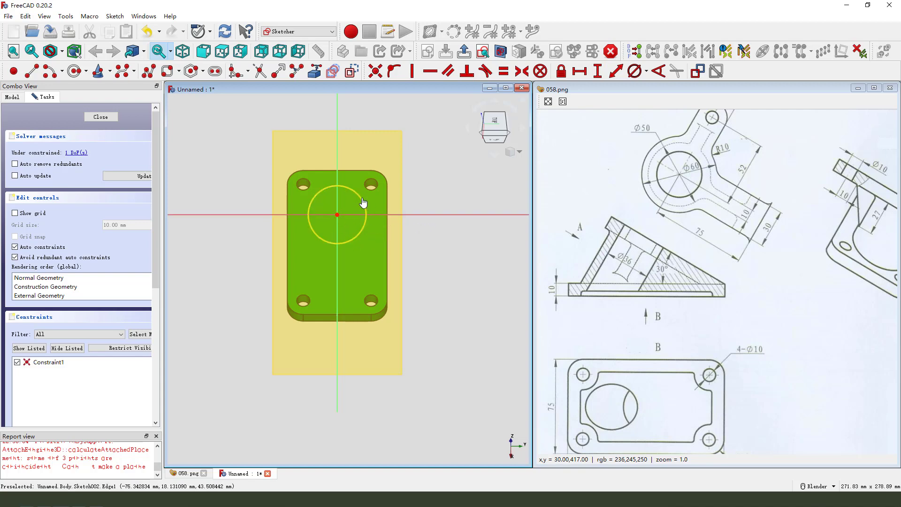
pyautogui.moveTo(653, 117)
pyautogui.mouseDown()
pyautogui.moveTo(621, 134)
pyautogui.moveTo(634, 121)
pyautogui.mouseUp()
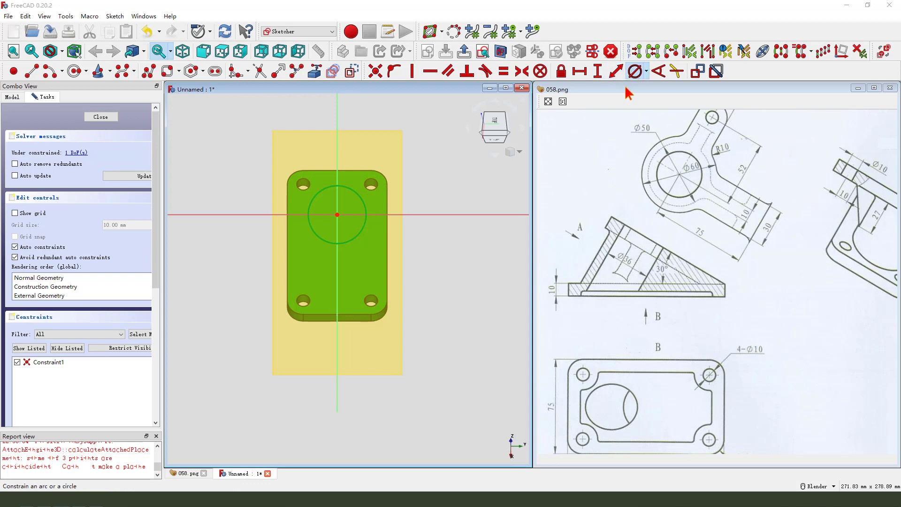
pyautogui.click(635, 71)
pyautogui.write('50')
pyautogui.press('Return')
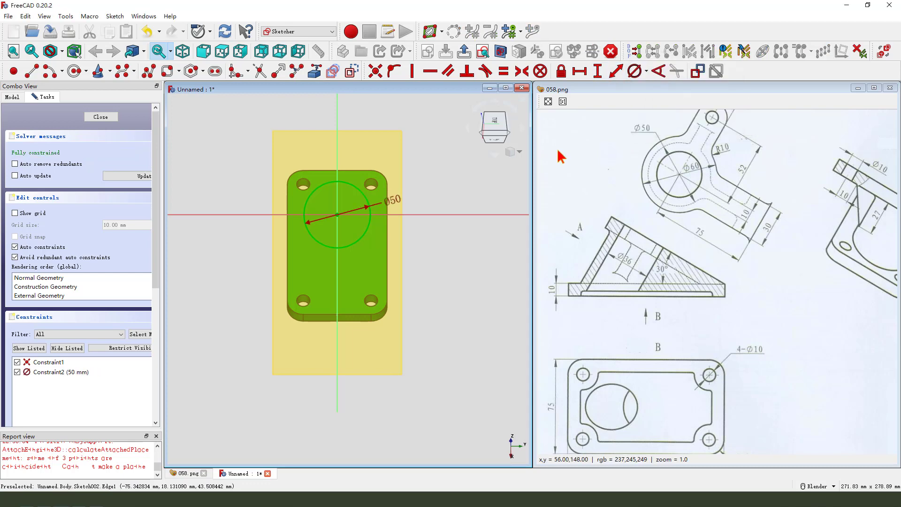
pyautogui.click(465, 53)
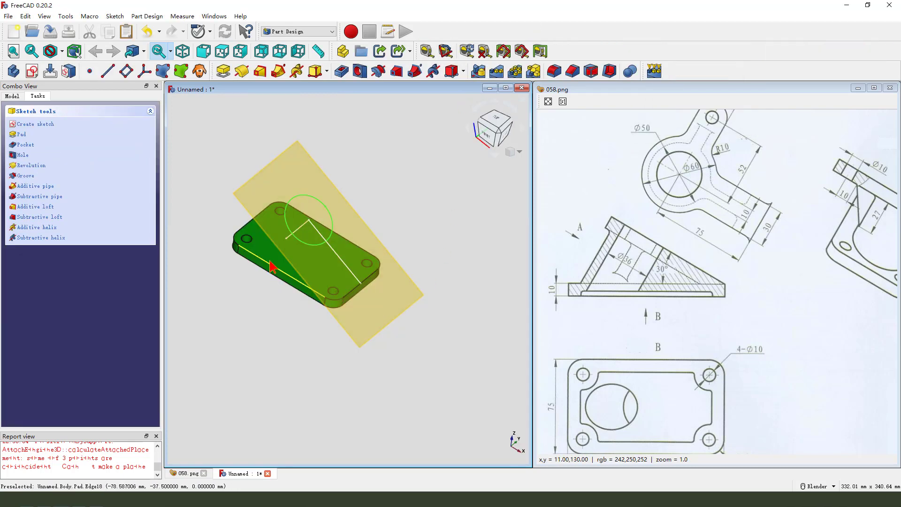
# Step: Start a pad of the 50 mm circle with its extent type set to To first
pyautogui.click(223, 71)
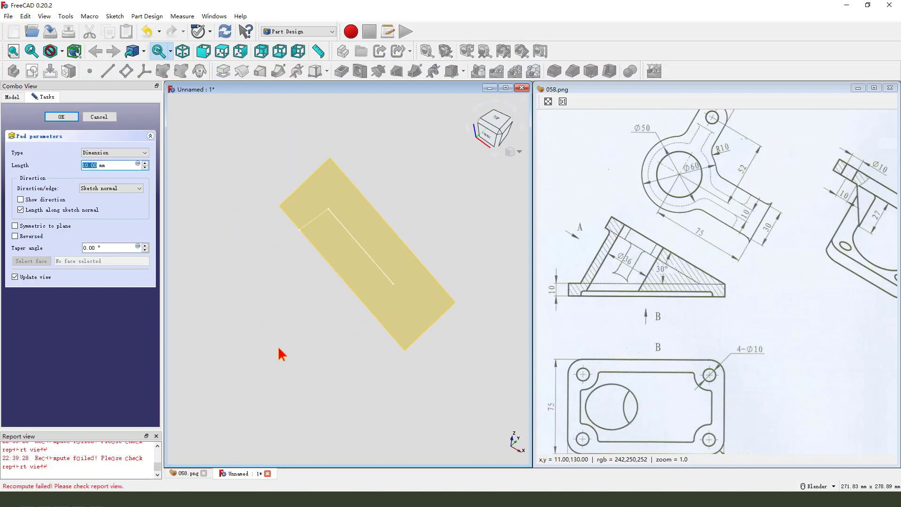
pyautogui.click(111, 153)
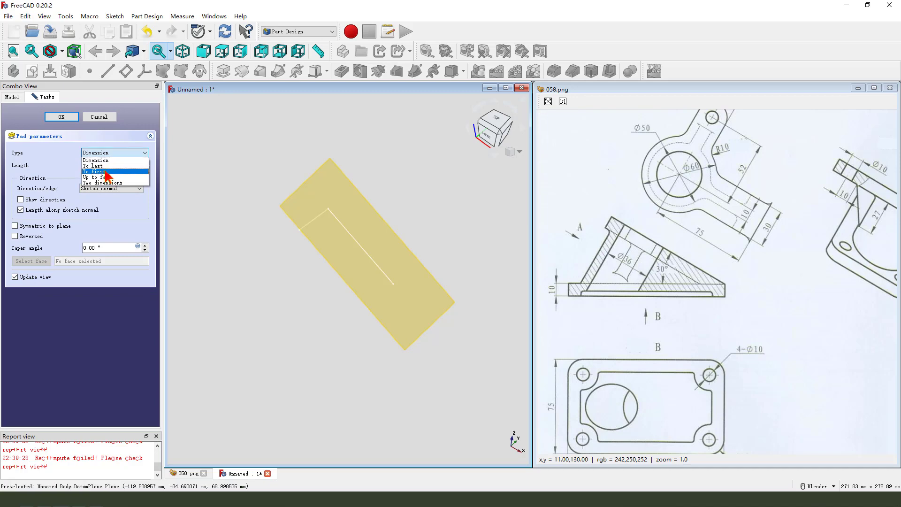
pyautogui.click(106, 172)
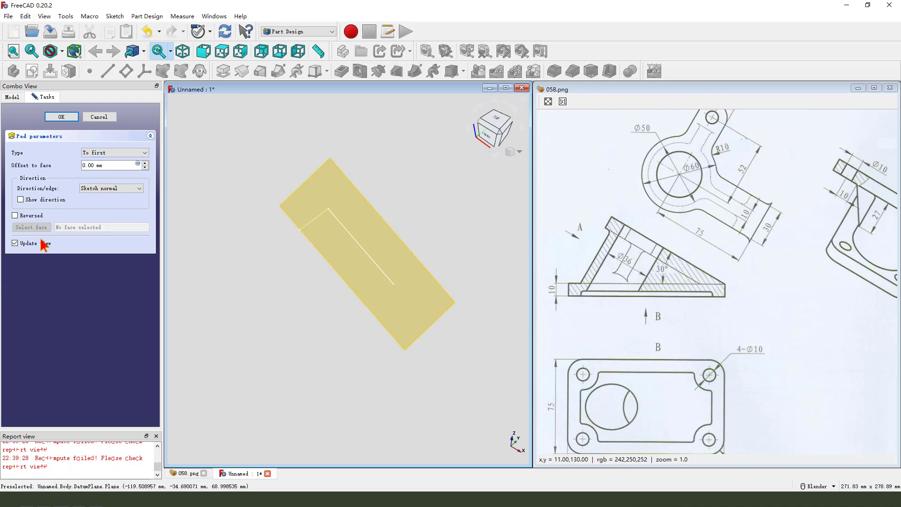
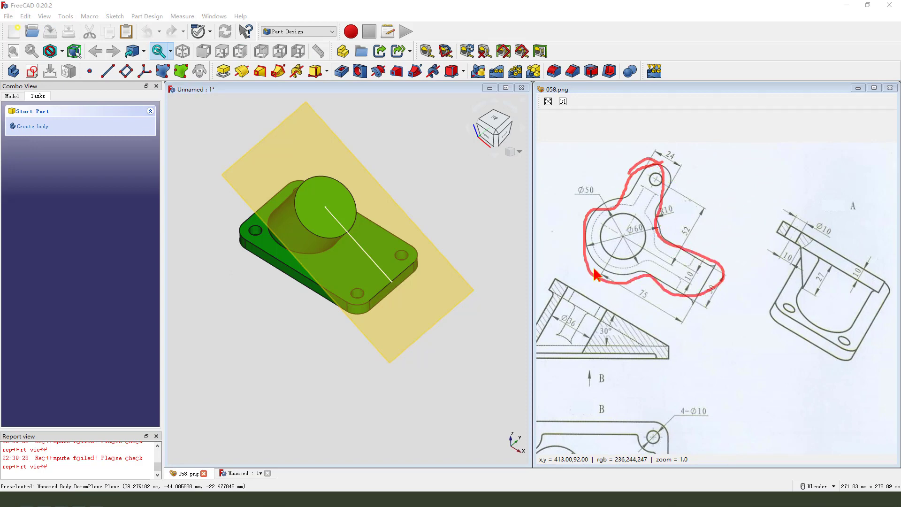
# Step: Start a new sketch on the inclined datum plane and project the base plate's lower short edge as external geometry
pyautogui.press('Escape')
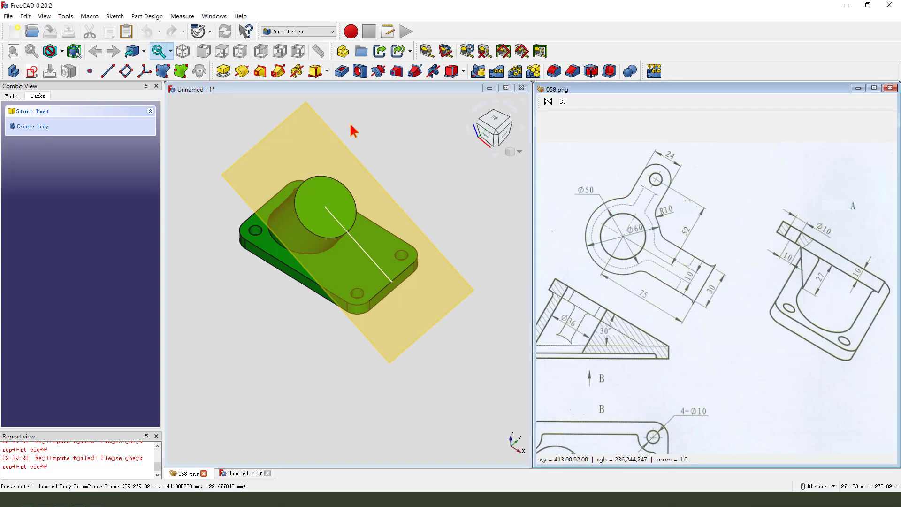
pyautogui.click(348, 150)
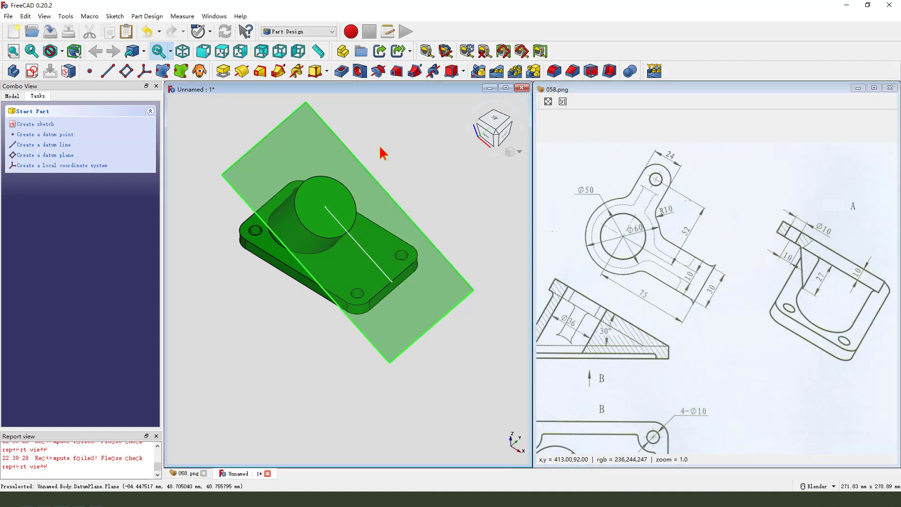
pyautogui.click(32, 71)
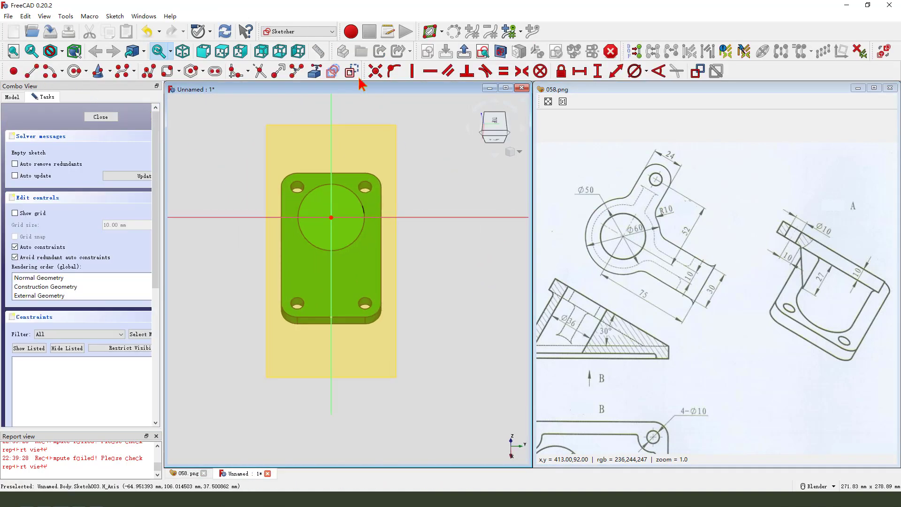
pyautogui.click(315, 71)
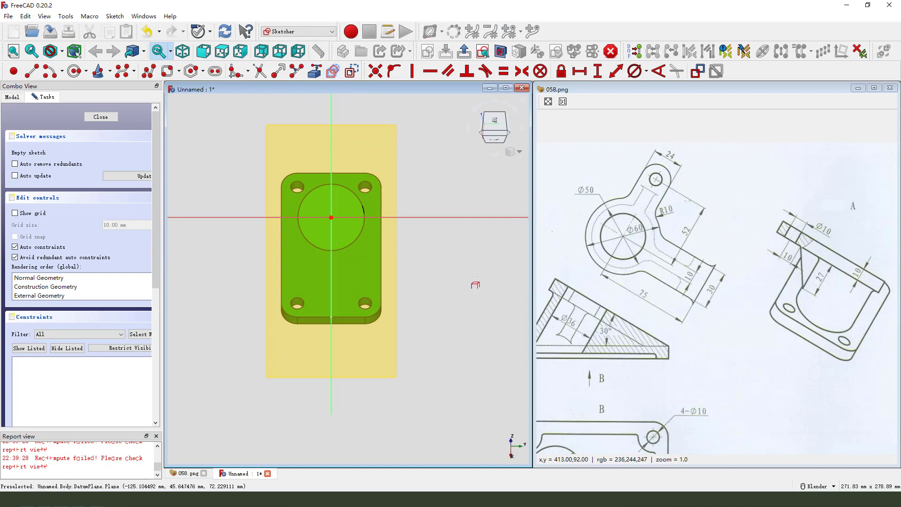
pyautogui.click(351, 317)
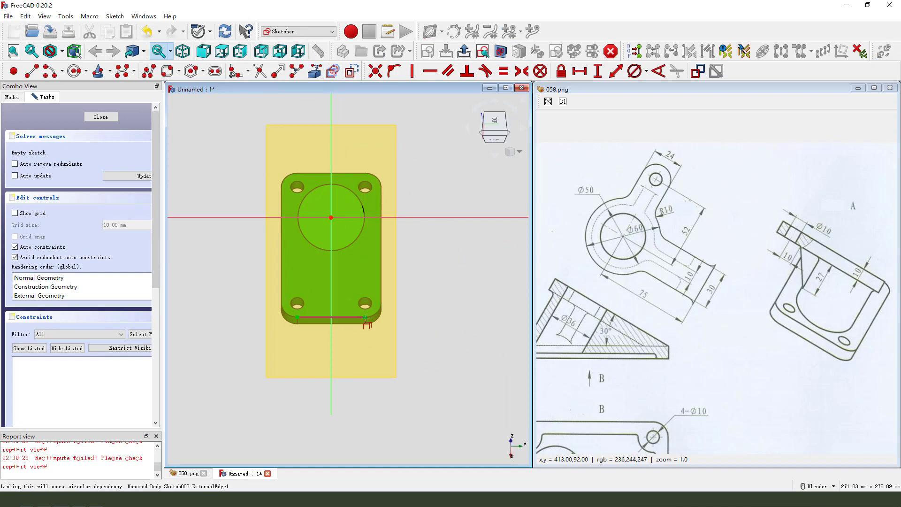
pyautogui.scroll(1, 452, 259)
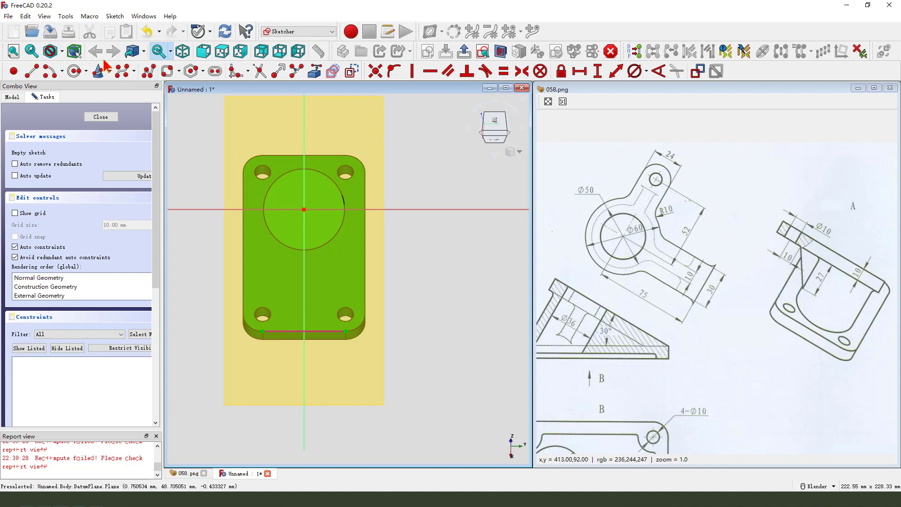
# Step: Draw a circle around the cylinder centred on the sketch origin and a smaller circle centred on the horizontal axis beside the plate
pyautogui.click(74, 71)
pyautogui.click(304, 210)
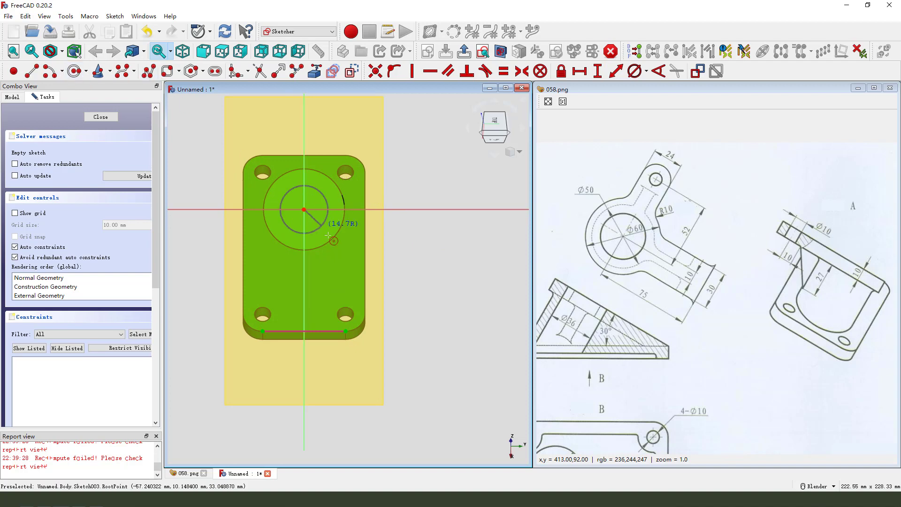
pyautogui.click(341, 246)
pyautogui.click(432, 209)
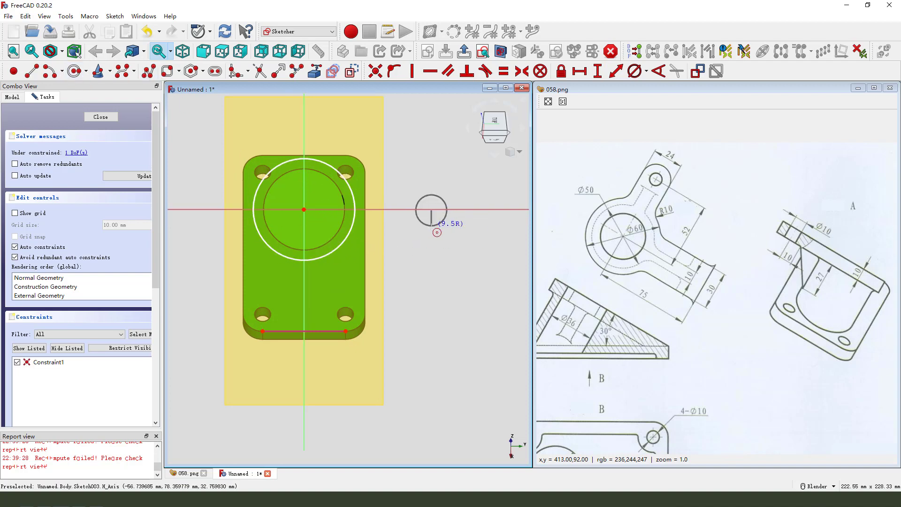
pyautogui.click(431, 229)
# Step: Draw two roughly horizontal lines from the small circle's upper and lower sides to just inside the large circle
pyautogui.click(31, 71)
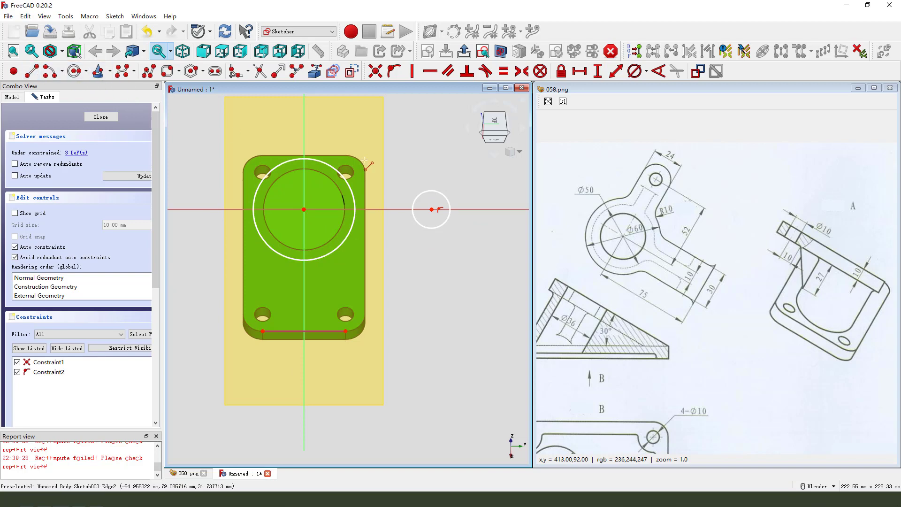
pyautogui.click(431, 191)
pyautogui.scroll(2, 351, 190)
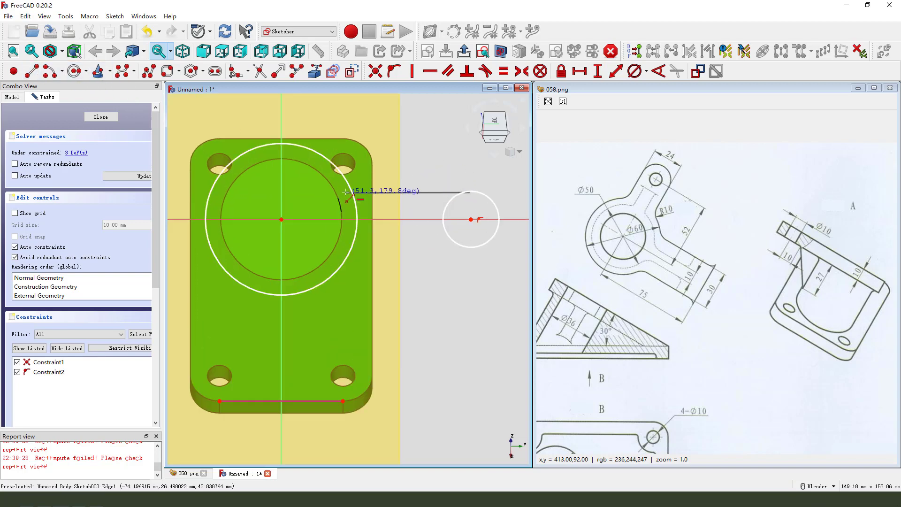
pyautogui.click(345, 192)
pyautogui.click(471, 246)
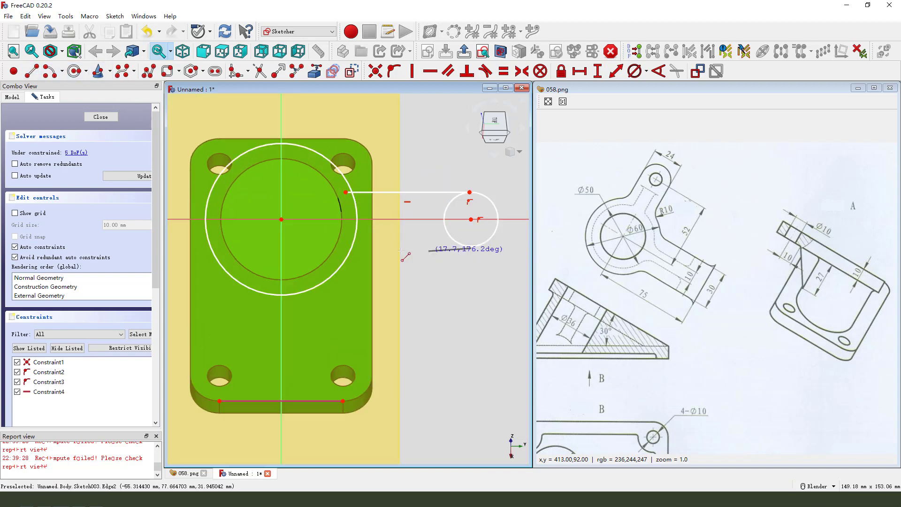
pyautogui.click(346, 243)
# Step: Draw two lines between the projected plate edge and the large circle, and join their lower ends with a line along that edge
pyautogui.scroll(-2, 347, 244)
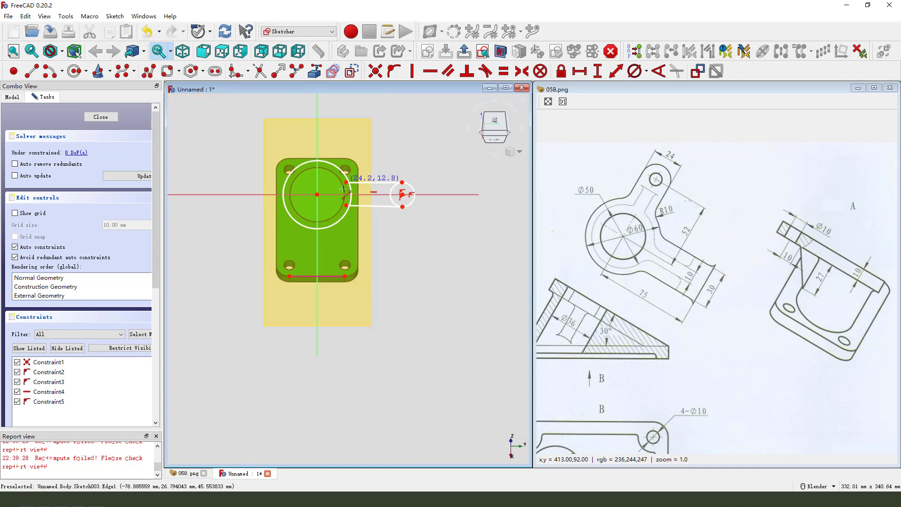
pyautogui.click(329, 278)
pyautogui.click(336, 192)
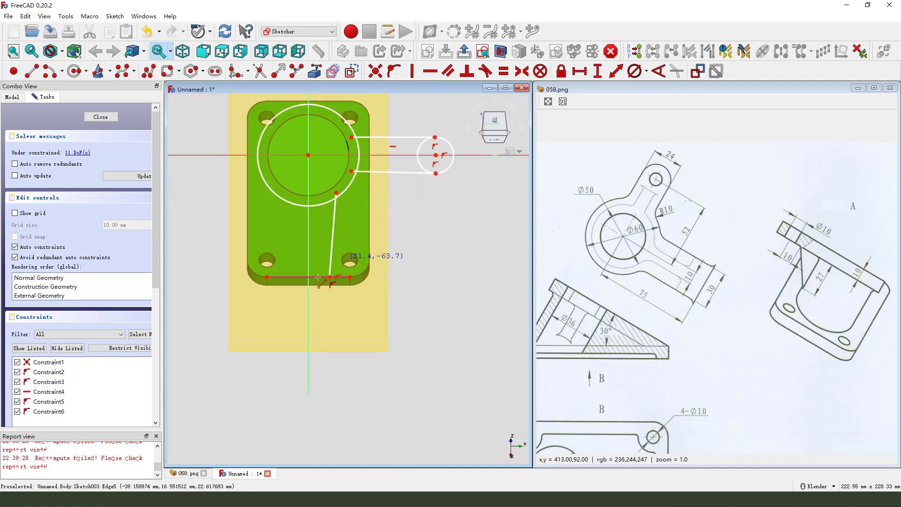
pyautogui.click(283, 277)
pyautogui.click(290, 198)
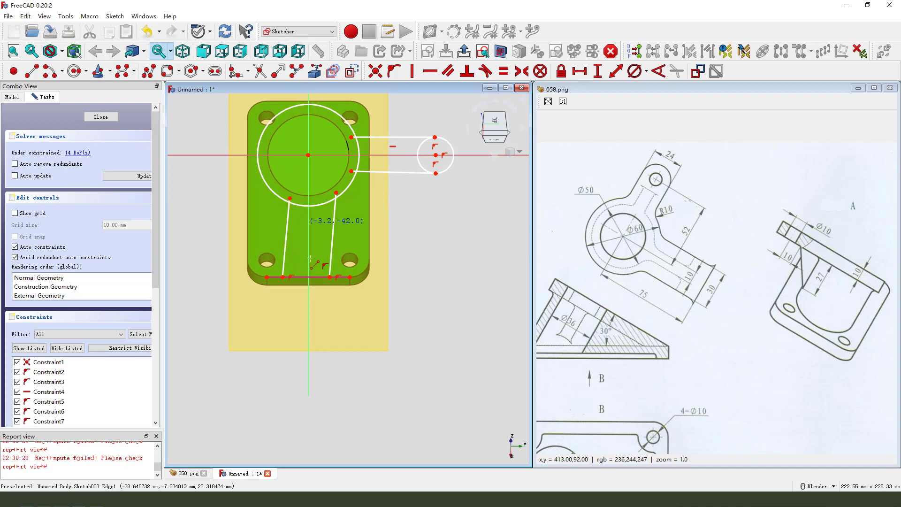
pyautogui.click(283, 277)
pyautogui.click(329, 278)
pyautogui.rightClick(347, 322)
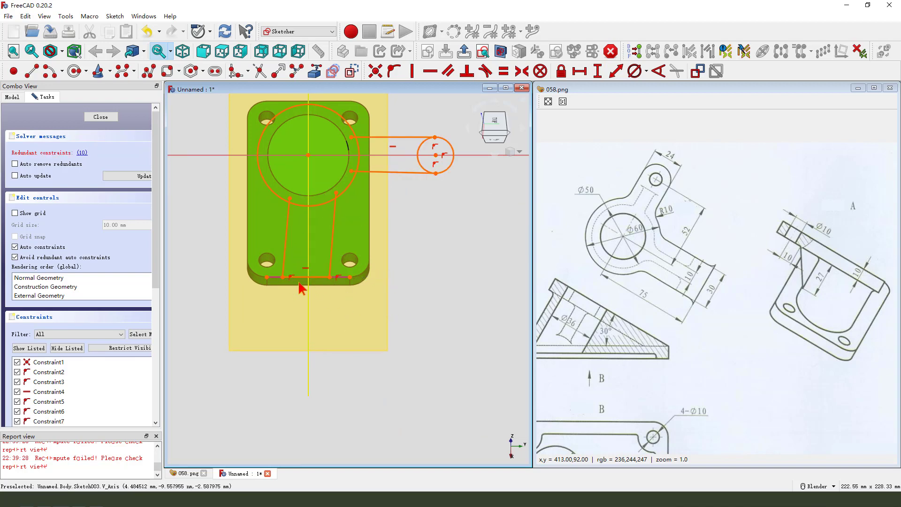
# Step: Delete the redundant horizontal constraint on the line along the projected edge
pyautogui.click(82, 152)
pyautogui.scroll(-2, 69, 402)
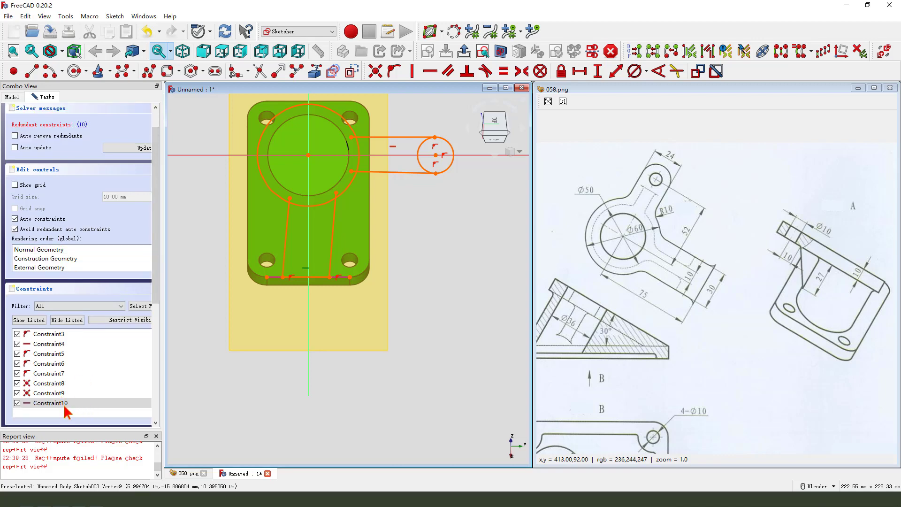
pyautogui.press('Delete')
# Step: Constrain both side lines of the lower arm to be vertical
pyautogui.scroll(2, 376, 262)
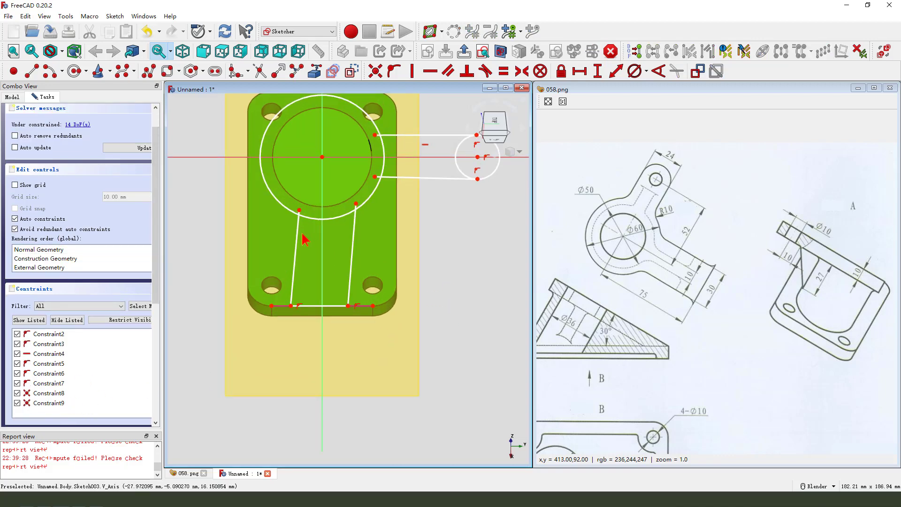
pyautogui.click(297, 240)
pyautogui.click(356, 238)
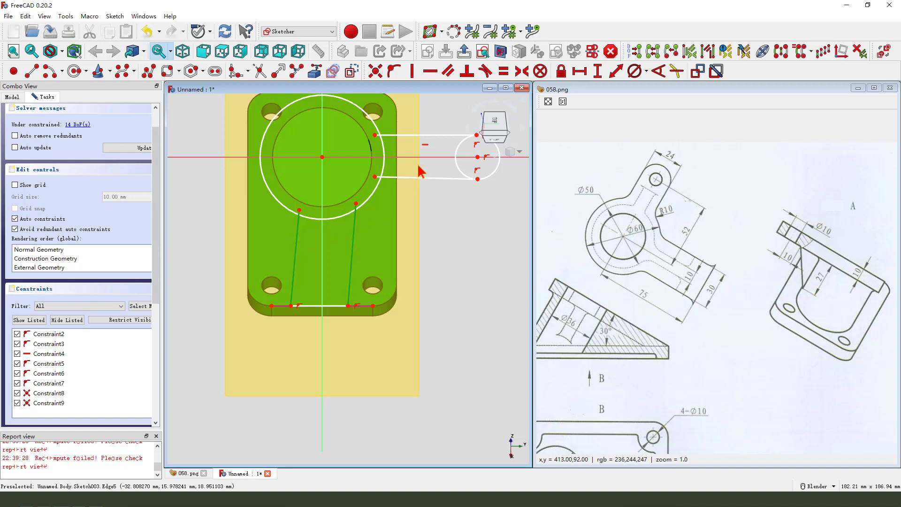
pyautogui.click(412, 71)
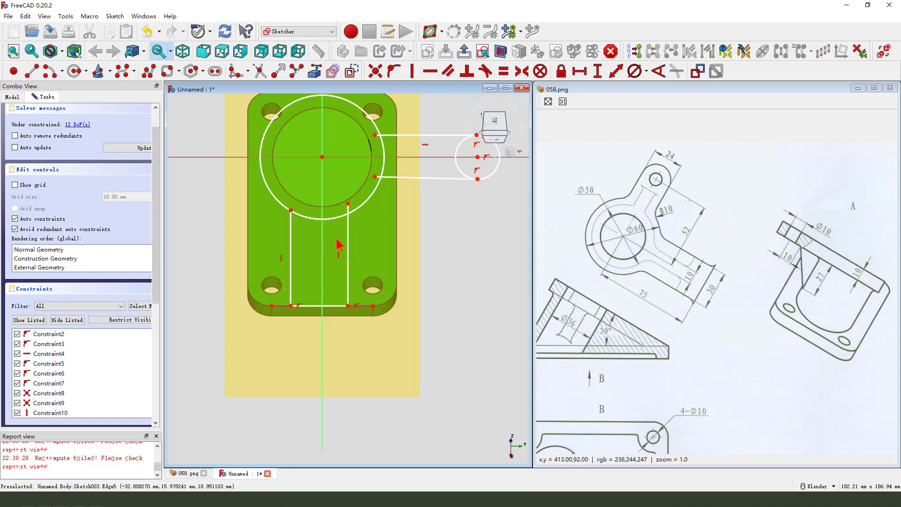
# Step: Trim the large circle between the two vertical lines and the vertical line's end that overlaps into the circle
pyautogui.click(260, 71)
pyautogui.scroll(1, 305, 223)
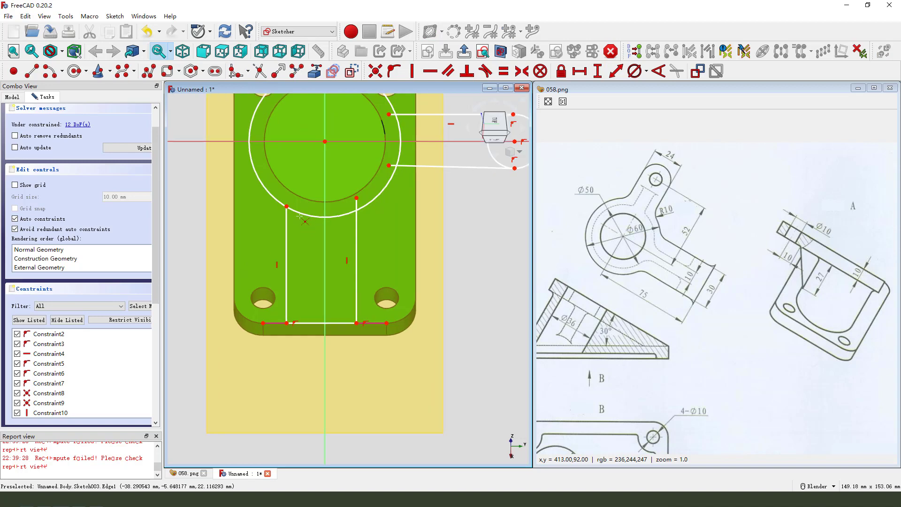
pyautogui.click(300, 216)
pyautogui.scroll(1, 354, 204)
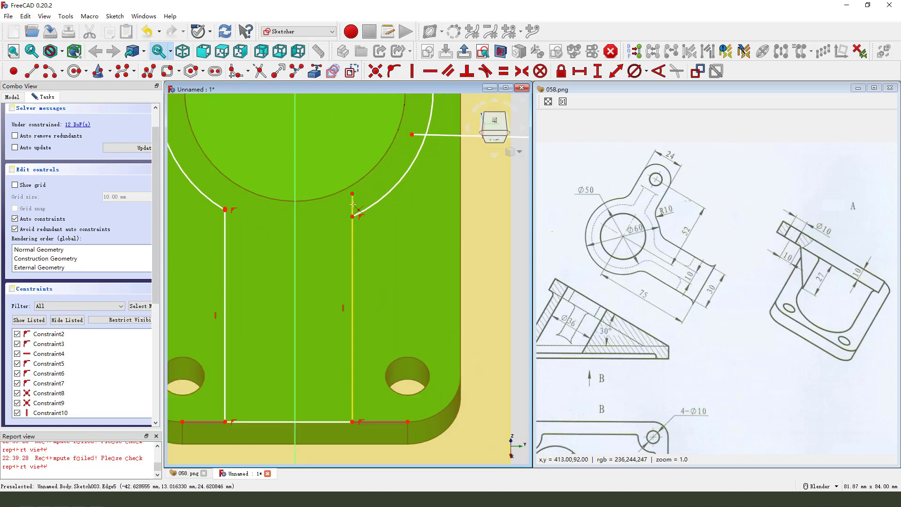
pyautogui.click(352, 204)
# Step: Trim the side arm's line ends inside the large circle, the large arc between them and the small circle's inner half
pyautogui.scroll(-2, 352, 204)
pyautogui.scroll(3, 391, 181)
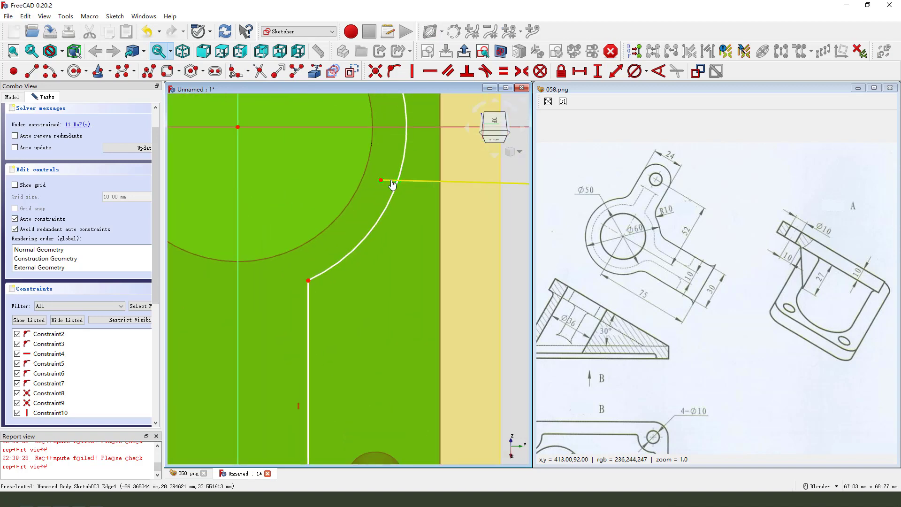
pyautogui.click(391, 181)
pyautogui.scroll(-2, 392, 183)
pyautogui.scroll(2, 393, 145)
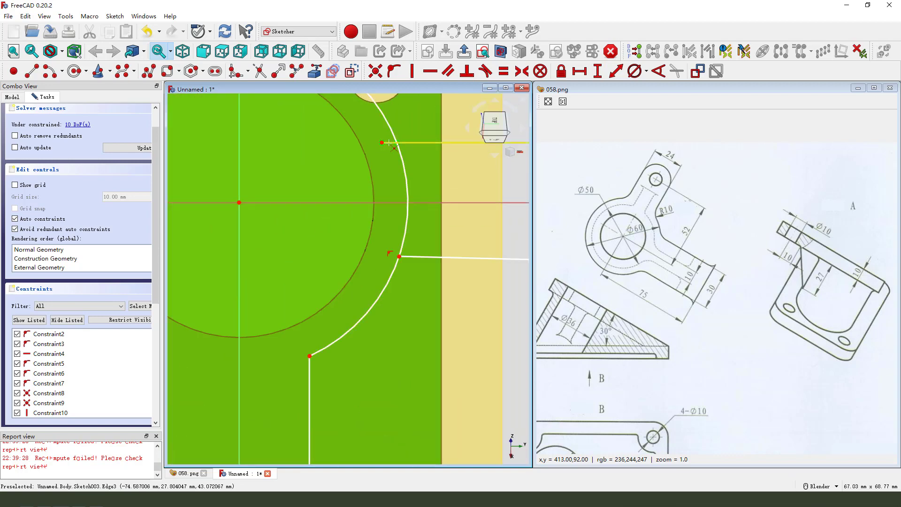
pyautogui.click(389, 143)
pyautogui.click(408, 184)
pyautogui.scroll(-3, 407, 183)
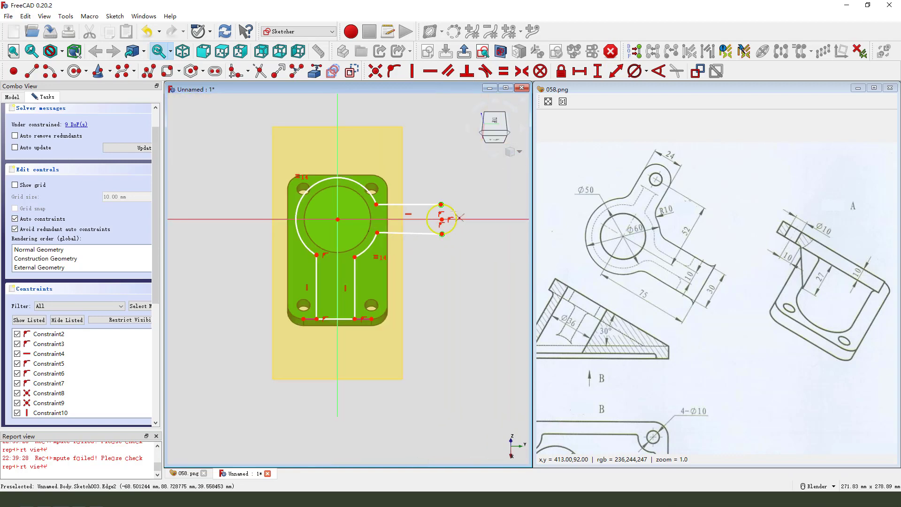
pyautogui.scroll(2, 461, 266)
# Step: Make the small arc's lower end coincident with the end of the side arm's lower line and constrain that line horizontal
pyautogui.scroll(4, 413, 211)
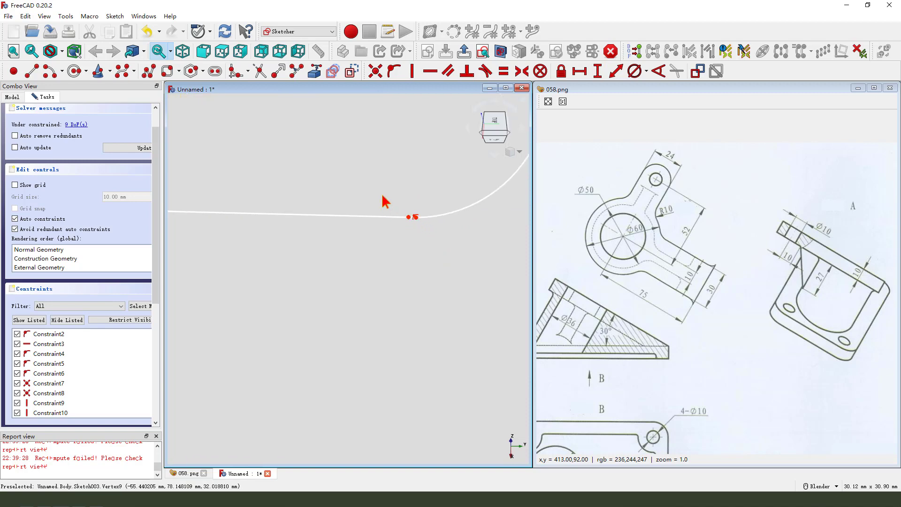
pyautogui.moveTo(384, 201); pyautogui.dragTo(441, 251)
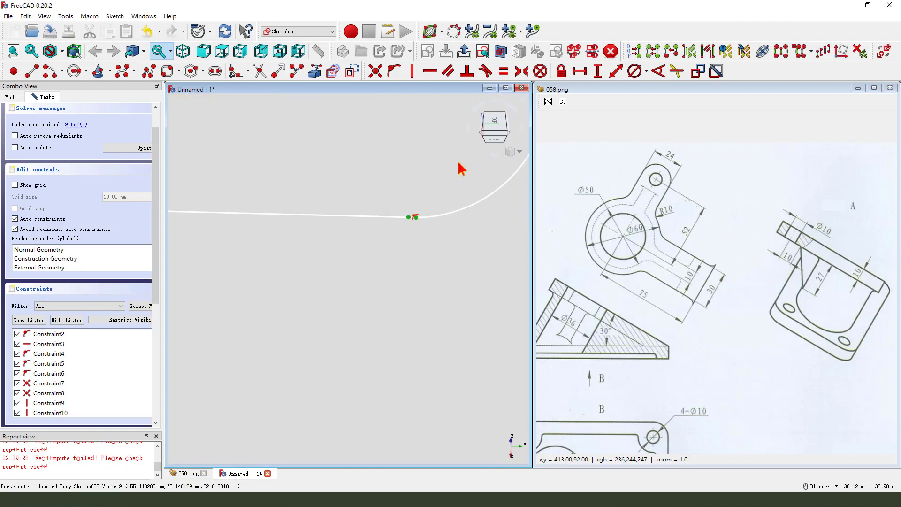
pyautogui.click(376, 71)
pyautogui.scroll(-6, 389, 251)
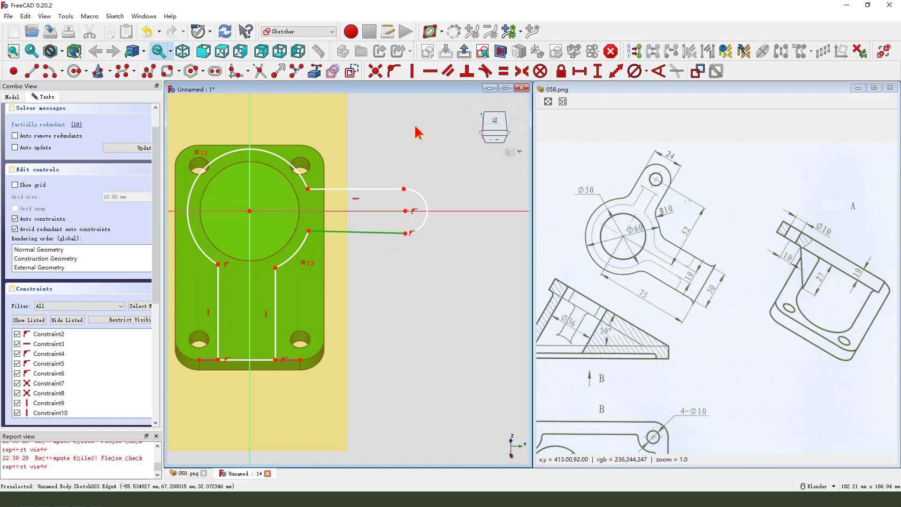
pyautogui.click(430, 72)
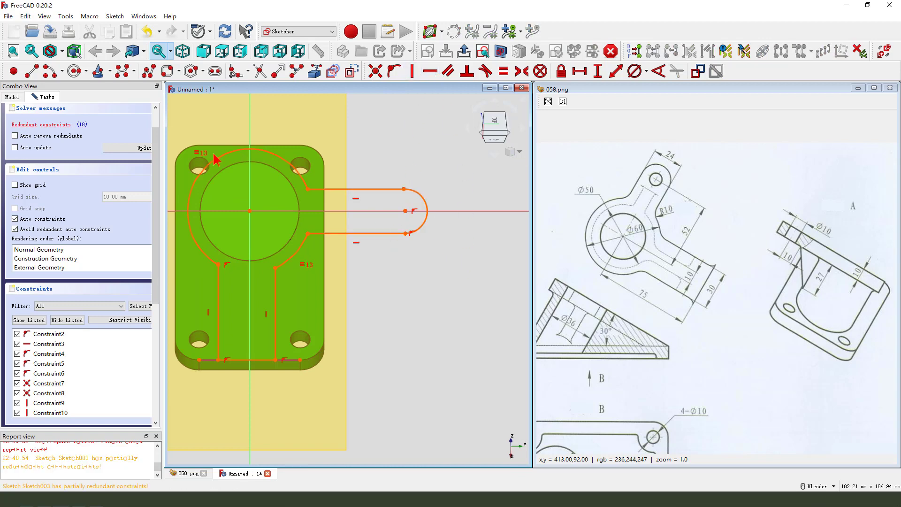
# Step: Delete the two redundant point-on-object constraints where the side arm's lower line meets the small arc
pyautogui.click(82, 125)
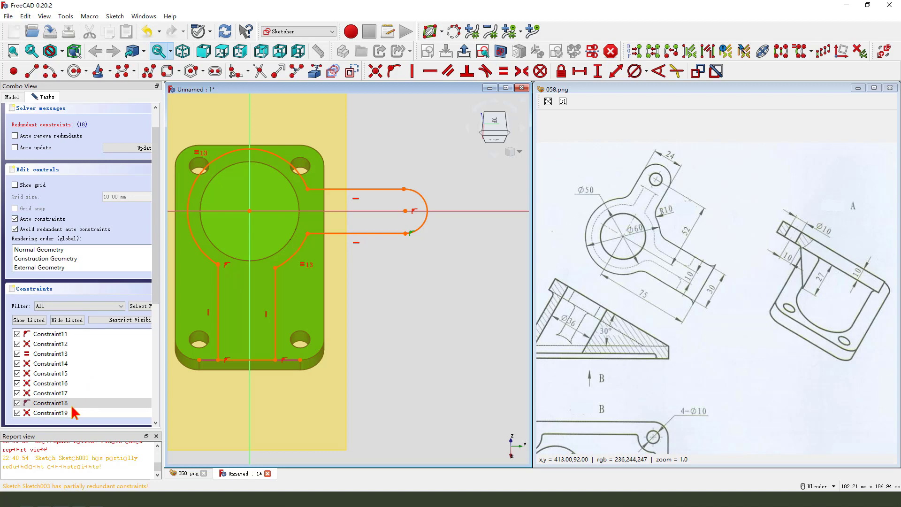
pyautogui.press('Delete')
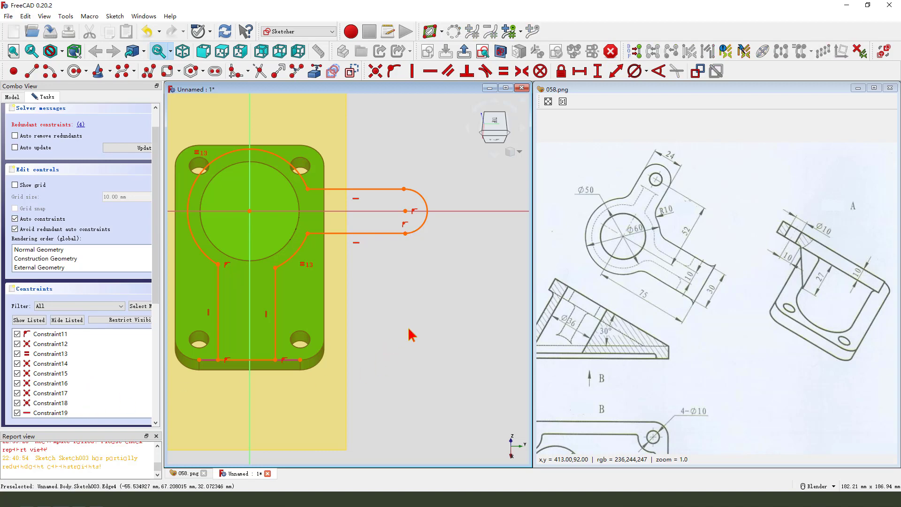
pyautogui.click(83, 125)
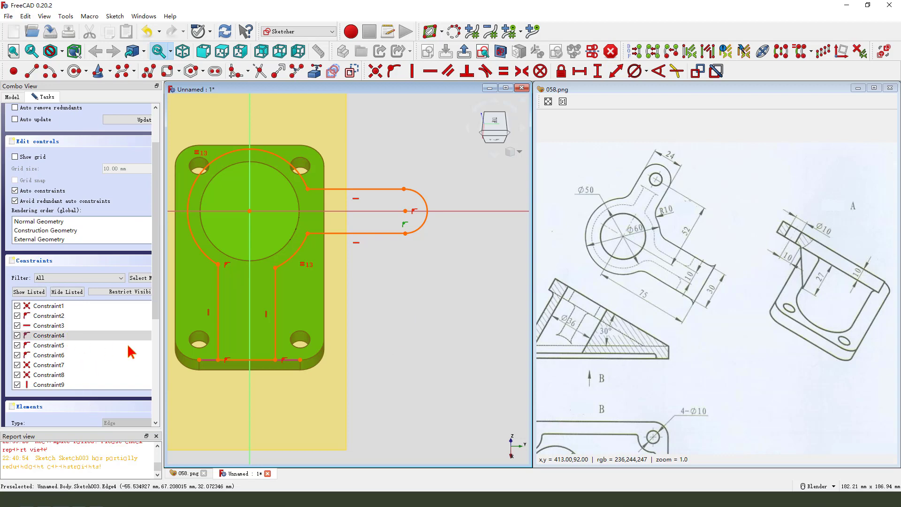
pyautogui.press('Delete')
# Step: Constrain the vertical distance between the small arc's two endpoints to 24 mm and place the dimension clear of the side arm
pyautogui.press('v')
pyautogui.press('f')
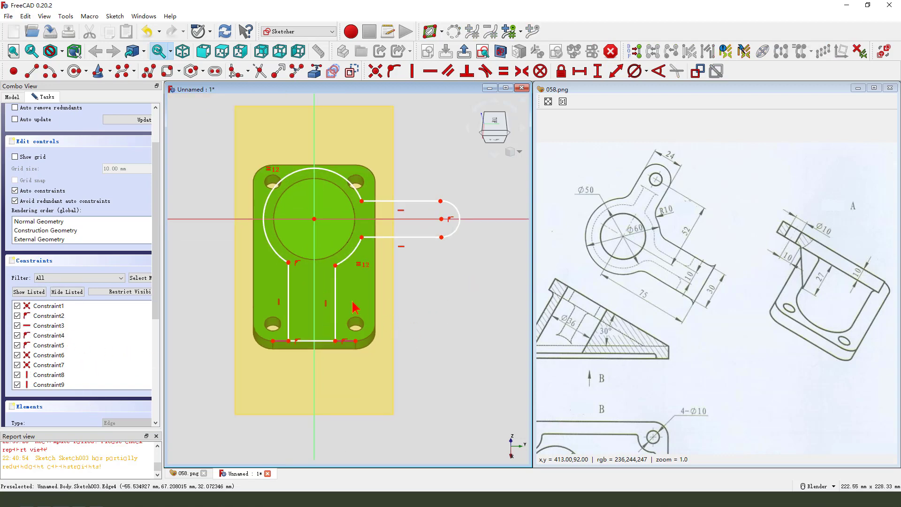
pyautogui.click(441, 201)
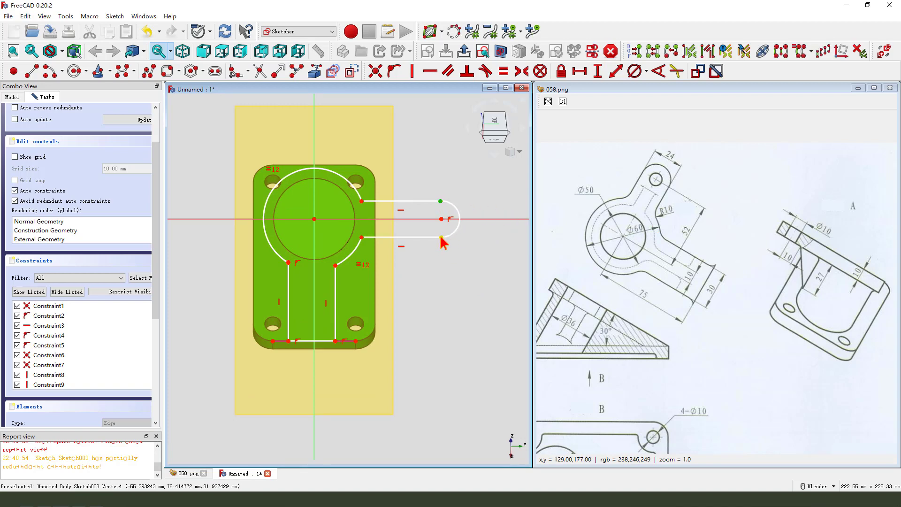
pyautogui.click(442, 238)
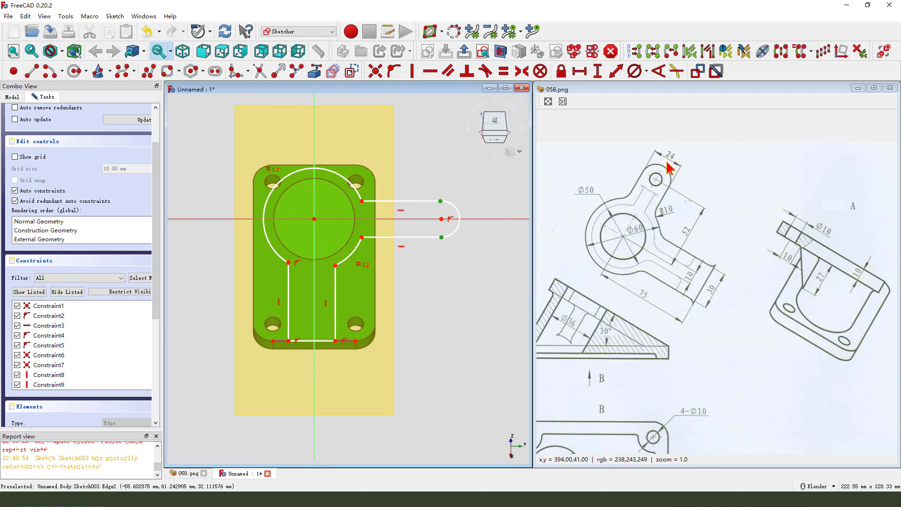
pyautogui.moveTo(675, 143)
pyautogui.mouseDown()
pyautogui.moveTo(659, 154)
pyautogui.moveTo(686, 146)
pyautogui.mouseUp()
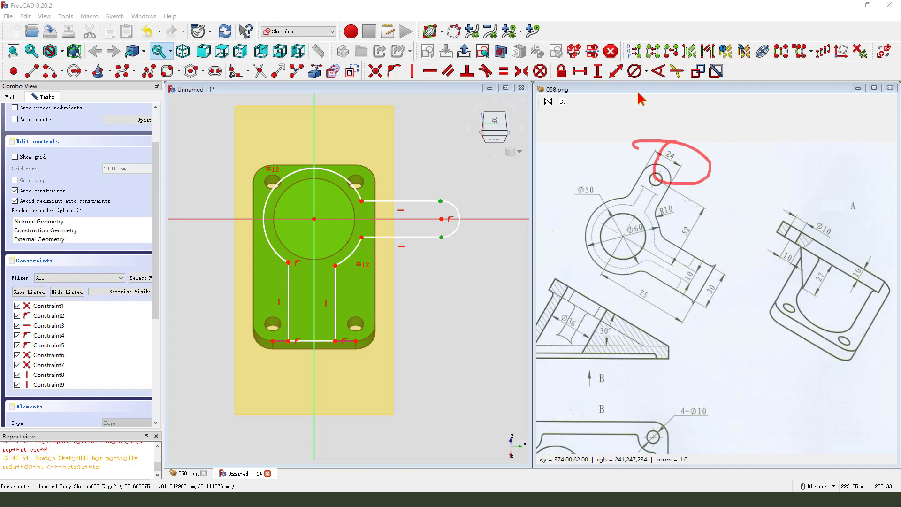
pyautogui.click(597, 71)
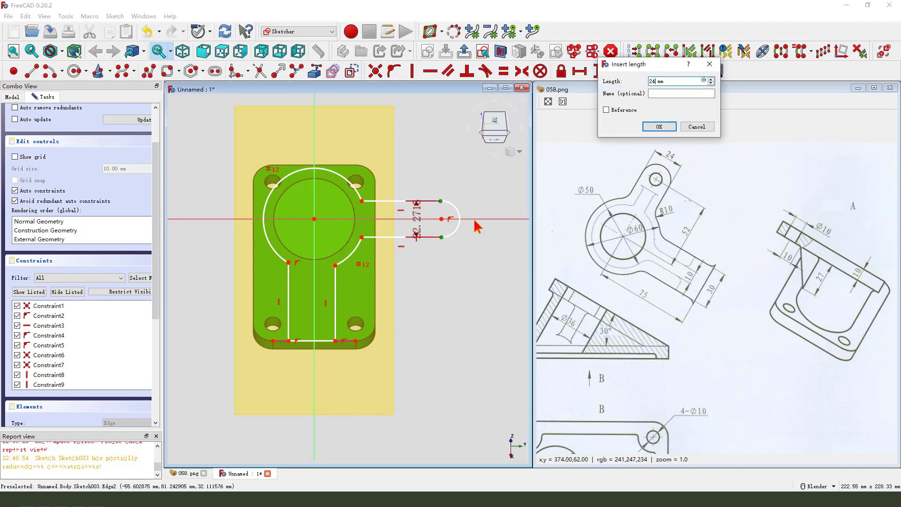
pyautogui.press('Return')
pyautogui.moveTo(419, 221); pyautogui.dragTo(477, 193)
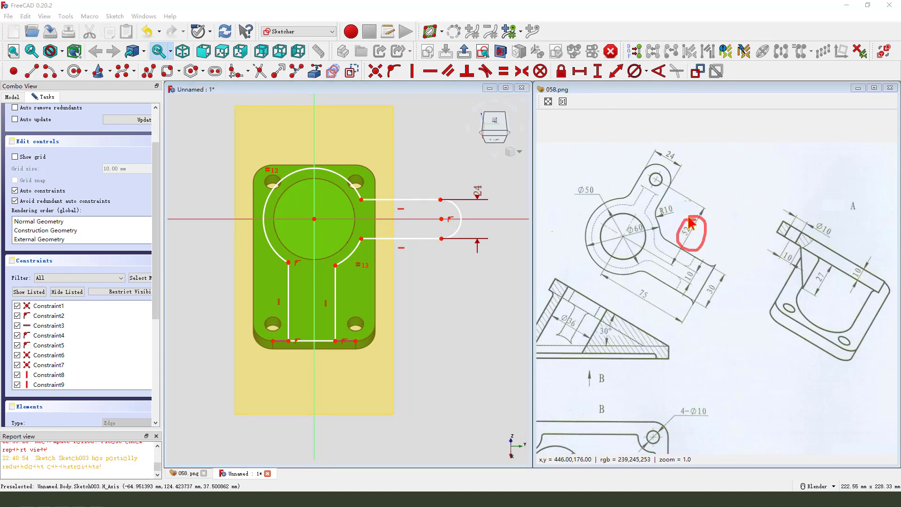
# Step: Constrain the horizontal distance from the sketch origin to the small arc's centre to 52 mm
pyautogui.click(441, 219)
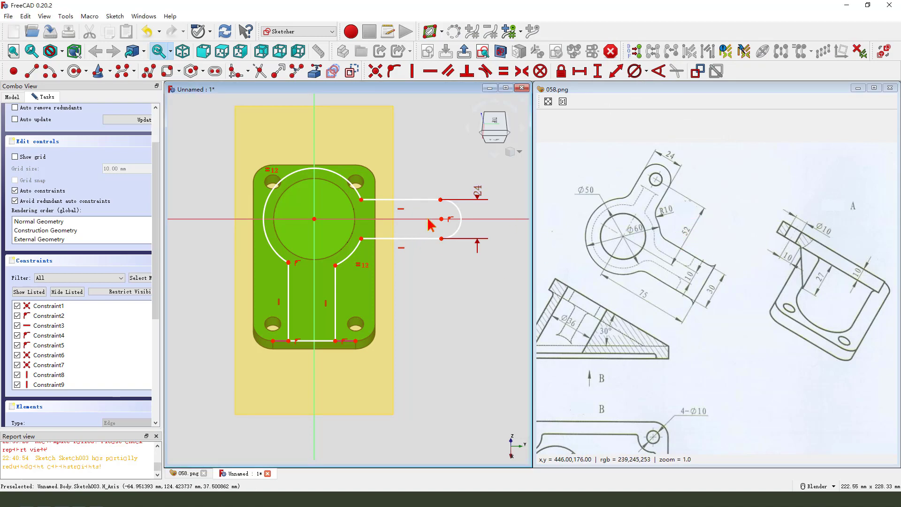
pyautogui.click(314, 218)
pyautogui.click(580, 72)
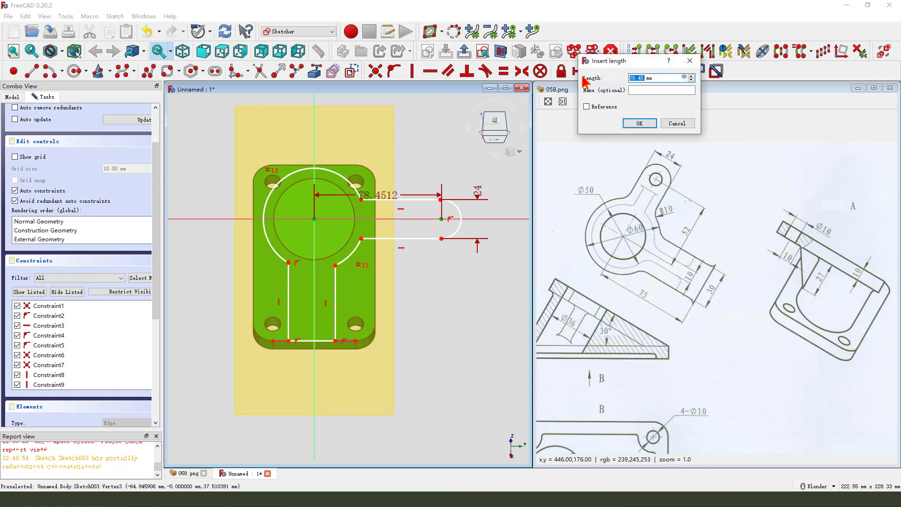
pyautogui.press('Return')
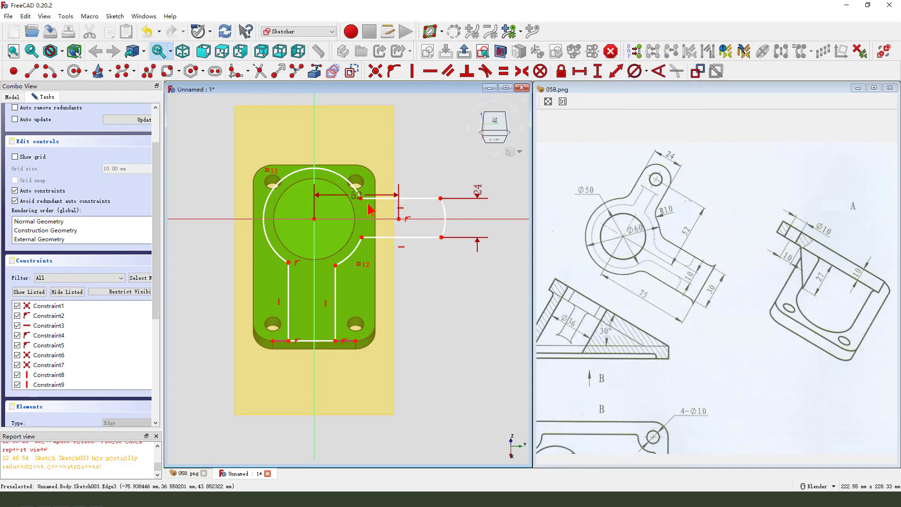
# Step: Try to make the small arc tangent to both side-arm lines, and undo the tangencies together with the 52 mm dimension
pyautogui.scroll(1, 452, 189)
pyautogui.click(425, 198)
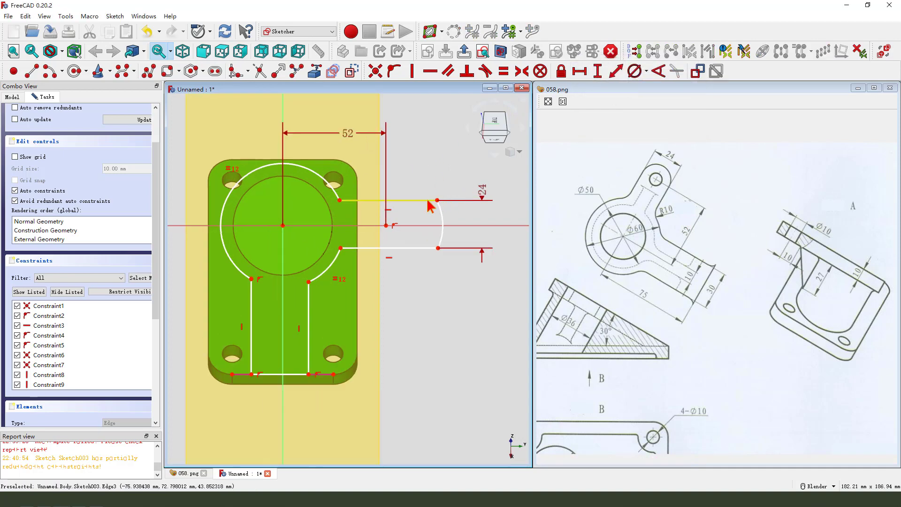
pyautogui.click(444, 211)
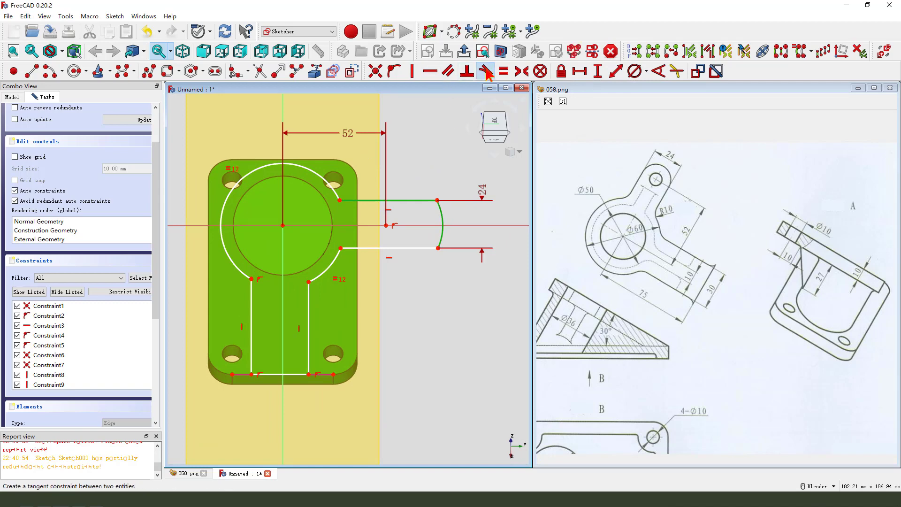
pyautogui.click(486, 72)
pyautogui.click(433, 203)
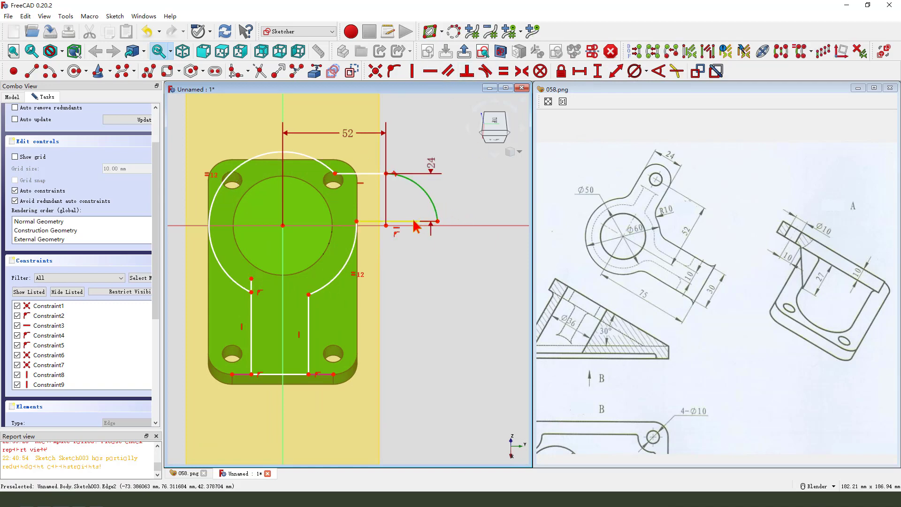
pyautogui.click(415, 225)
pyautogui.click(485, 71)
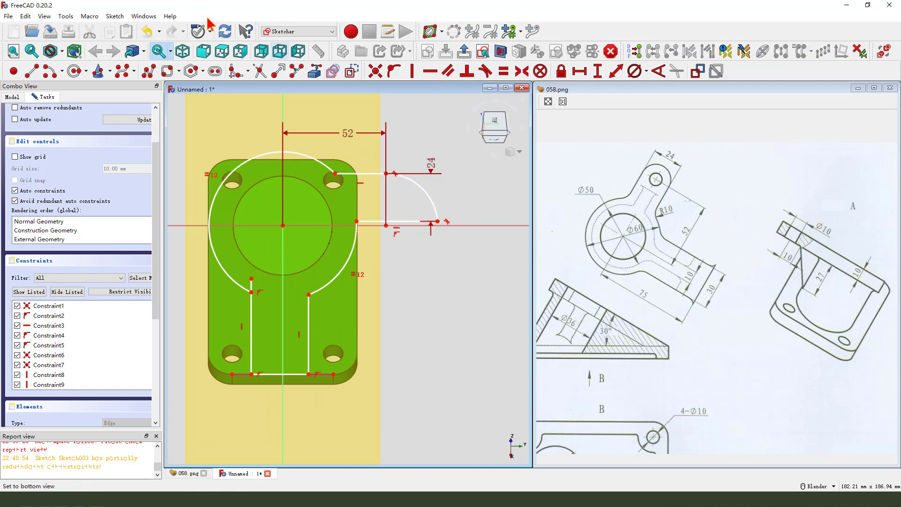
pyautogui.click(146, 34)
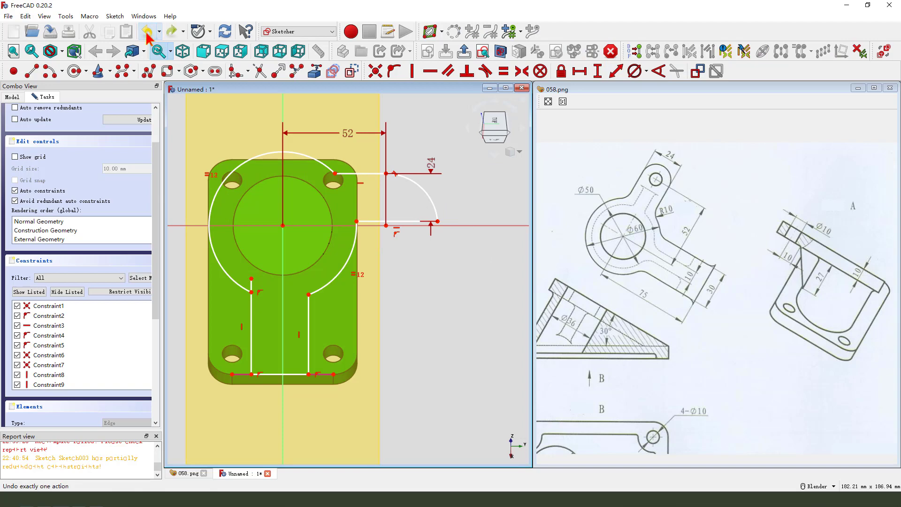
pyautogui.click(147, 33)
# Step: Make the small end arc tangent to the side arm's upper and lower lines
pyautogui.scroll(1, 442, 258)
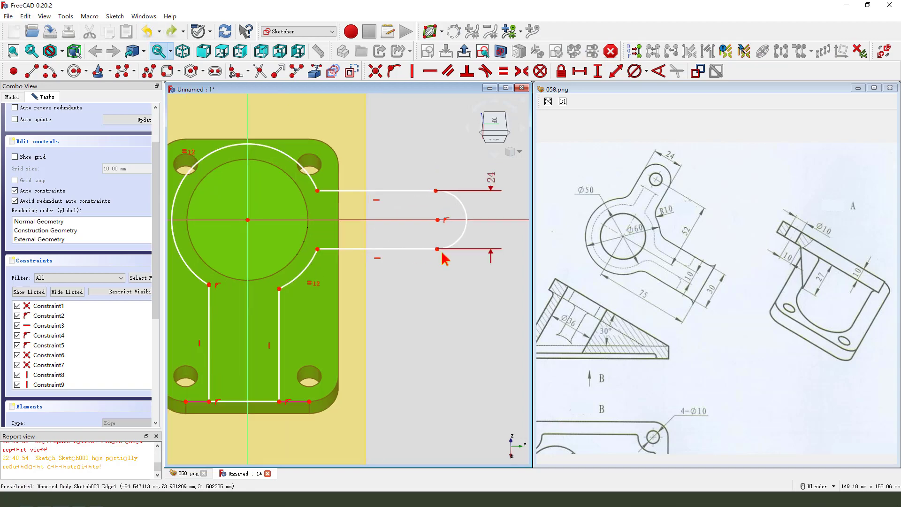
pyautogui.click(427, 191)
pyautogui.click(465, 209)
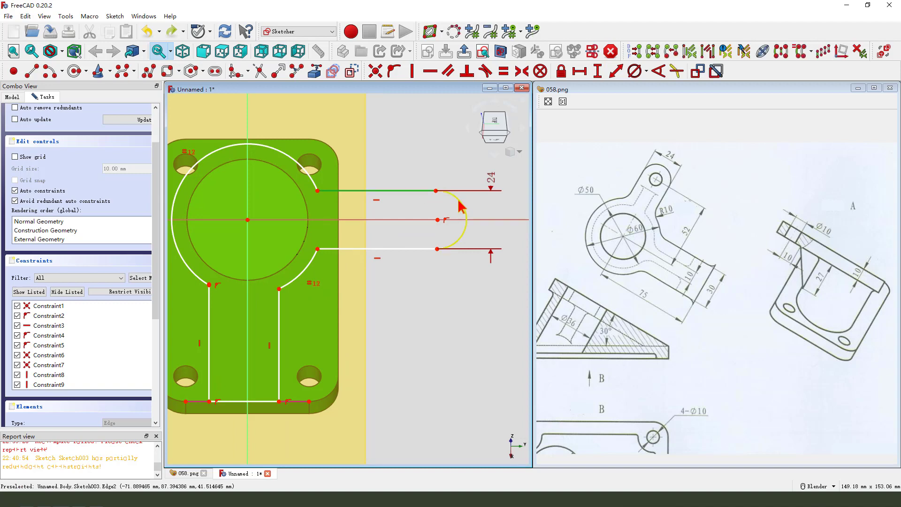
pyautogui.click(484, 72)
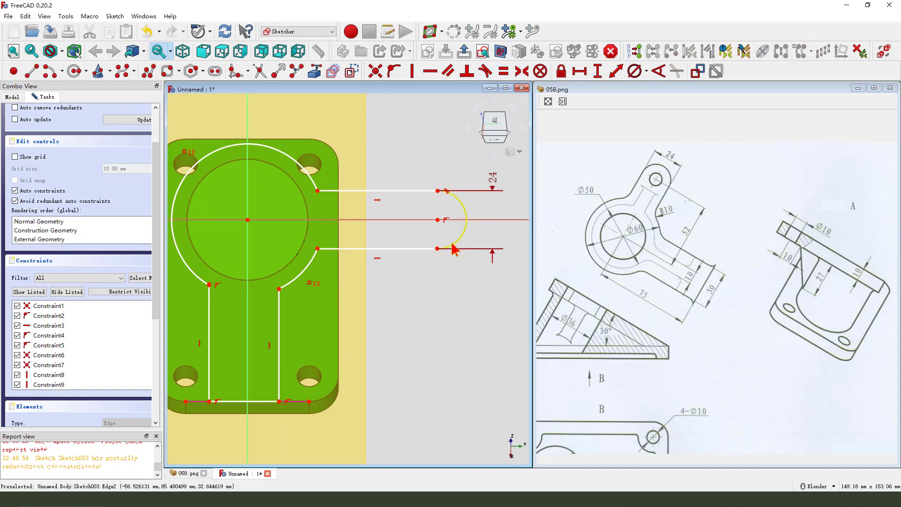
pyautogui.click(427, 250)
pyautogui.click(484, 71)
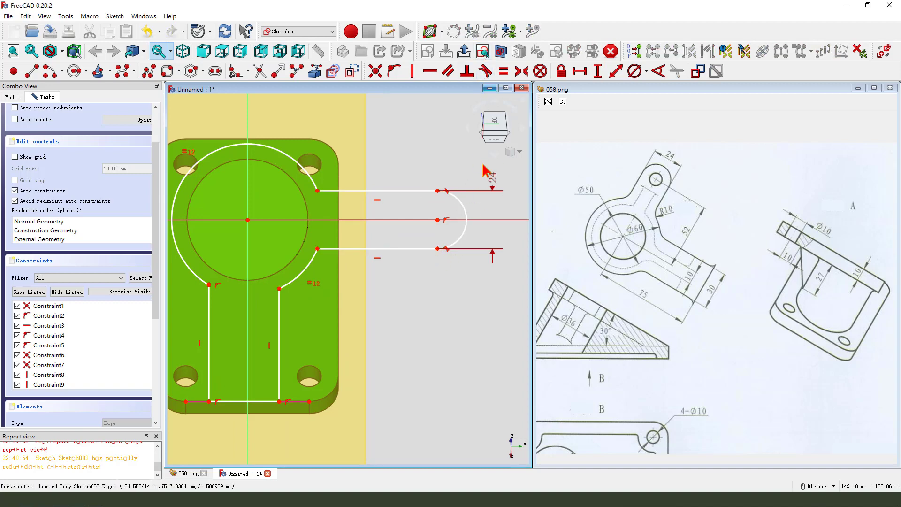
# Step: Move the small arc's centre closer to the large circle and constrain its horizontal distance from the origin to 52 mm
pyautogui.moveTo(437, 220); pyautogui.dragTo(382, 219)
pyautogui.click(379, 220)
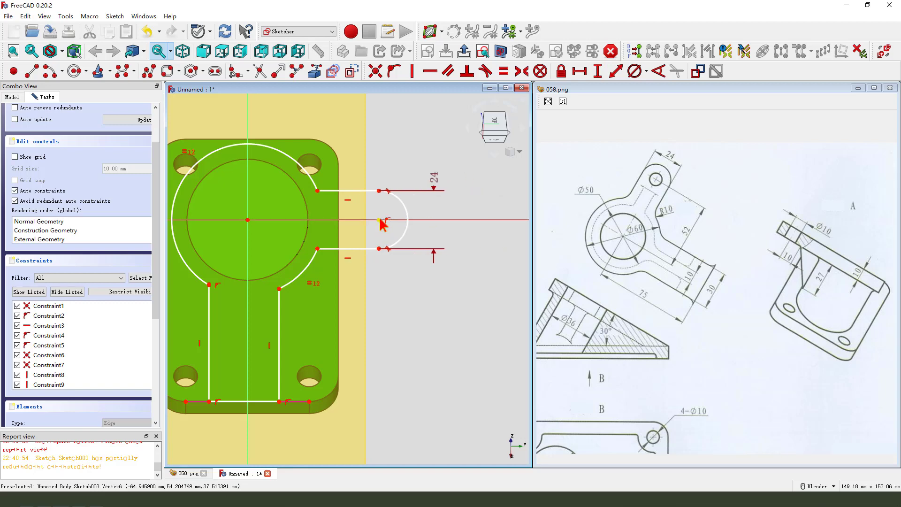
pyautogui.click(248, 221)
pyautogui.click(580, 72)
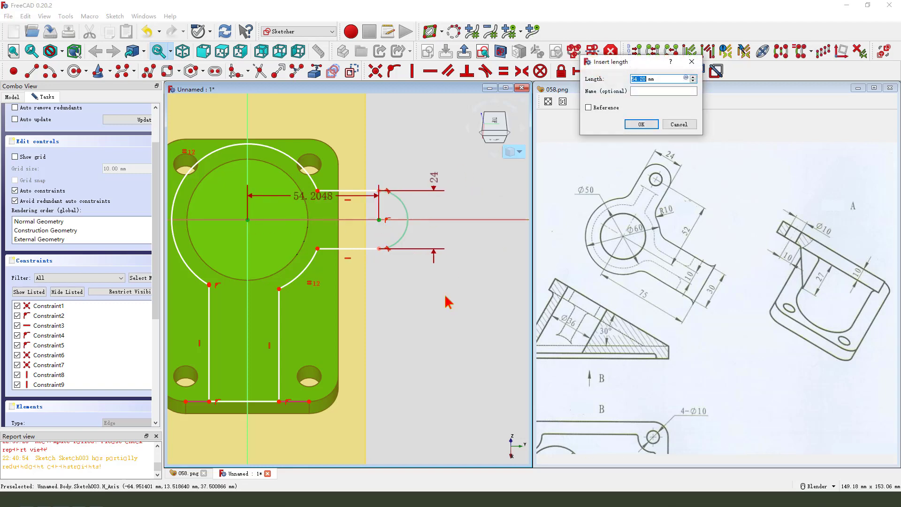
pyautogui.press('Return')
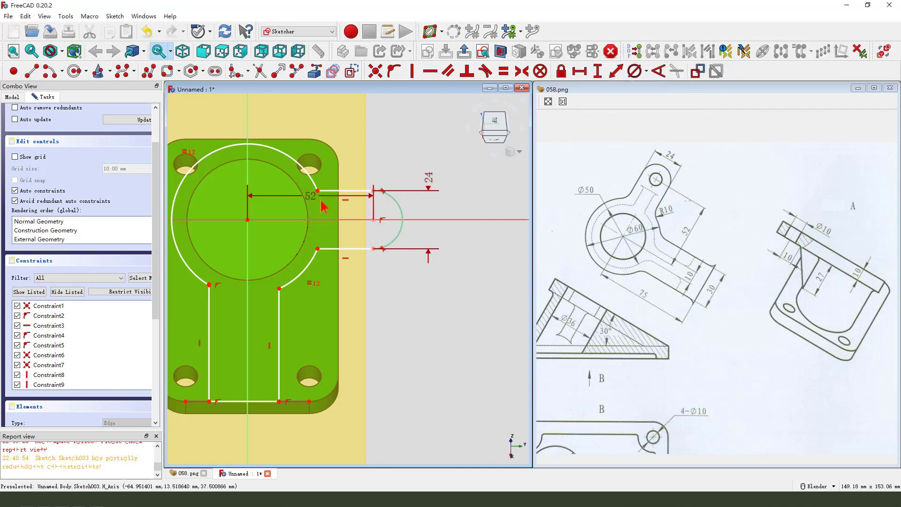
pyautogui.scroll(-2, 398, 178)
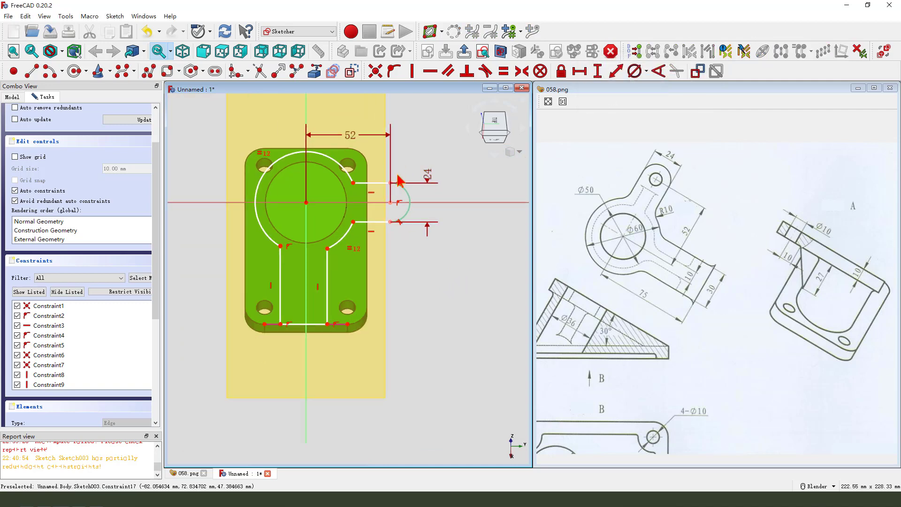
# Step: Set the large arc's diameter to 60 mm and place the dimension outside the profile
pyautogui.click(285, 165)
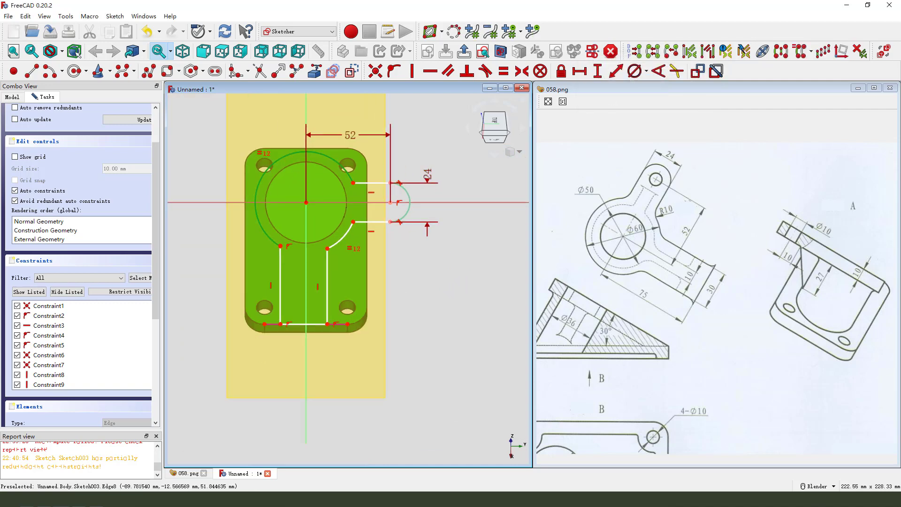
pyautogui.click(634, 73)
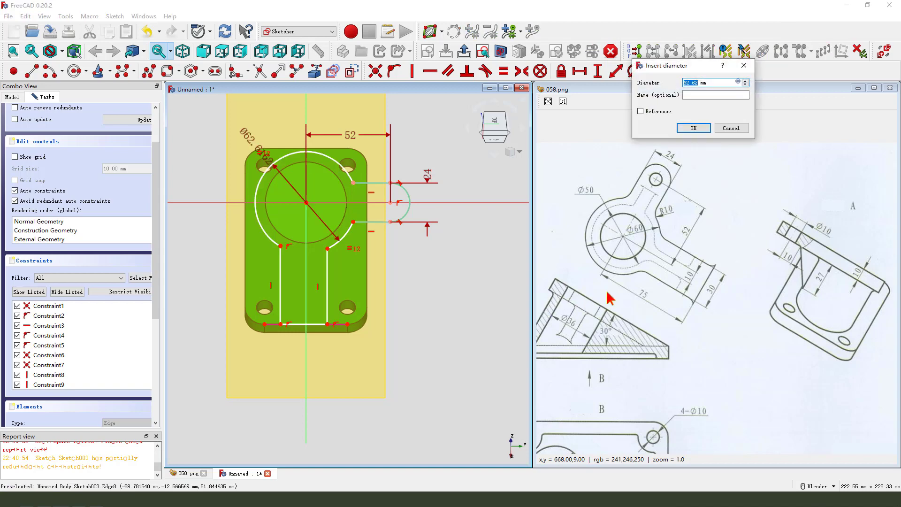
pyautogui.write('60')
pyautogui.press('Return')
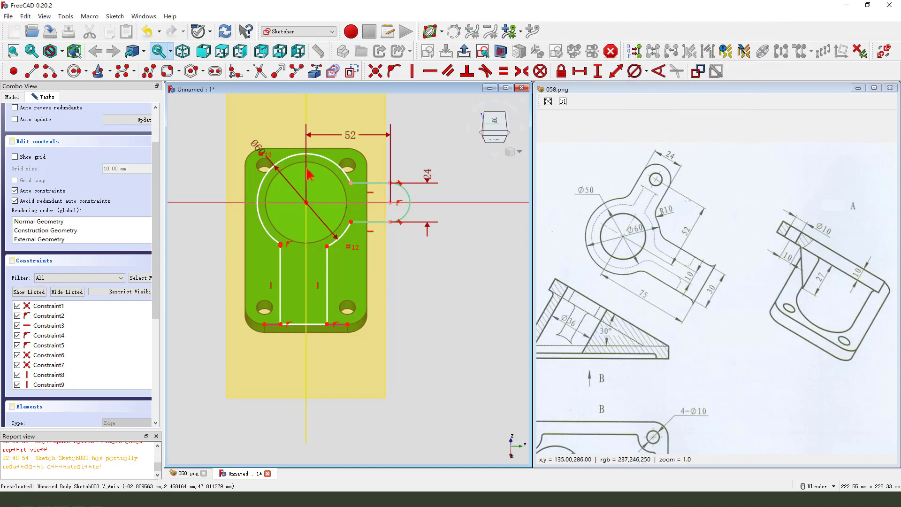
pyautogui.moveTo(258, 146); pyautogui.dragTo(242, 128)
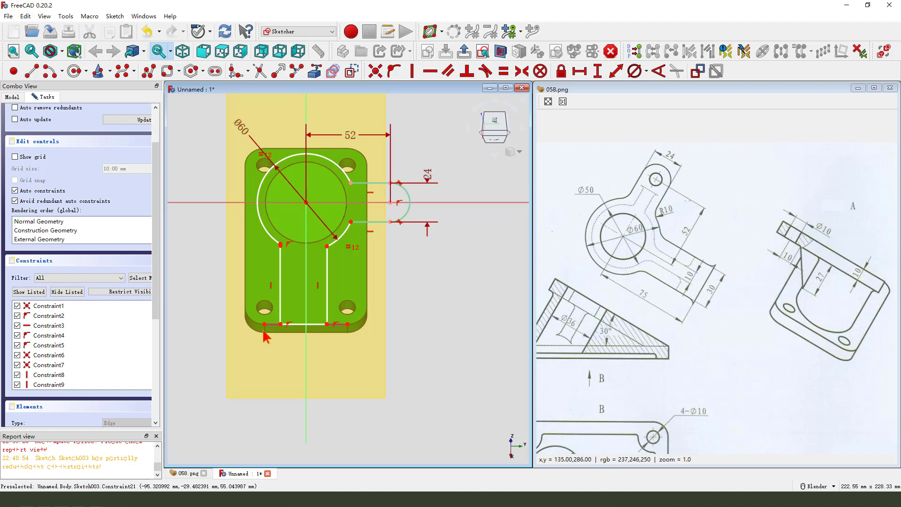
# Step: Make the left vertical line's upper end coincident with the large arc's end and delete the redundant point-on-object constraint there
pyautogui.scroll(2, 264, 333)
pyautogui.scroll(-1, 289, 340)
pyautogui.scroll(5, 296, 228)
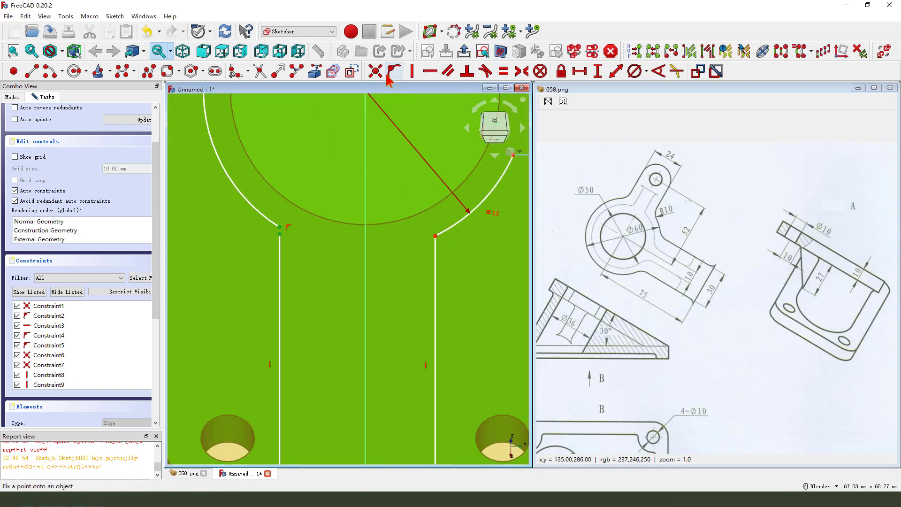
pyautogui.scroll(-3, 307, 213)
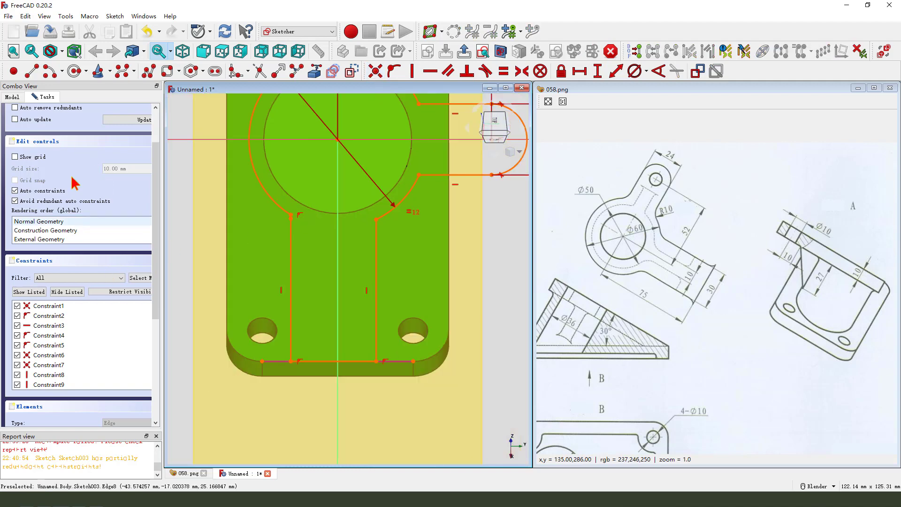
pyautogui.scroll(2, 68, 126)
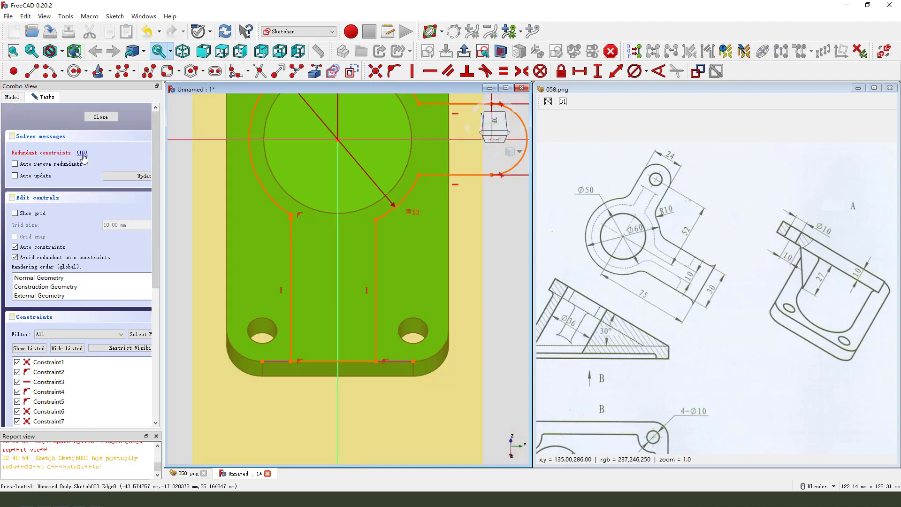
pyautogui.scroll(-2, 96, 383)
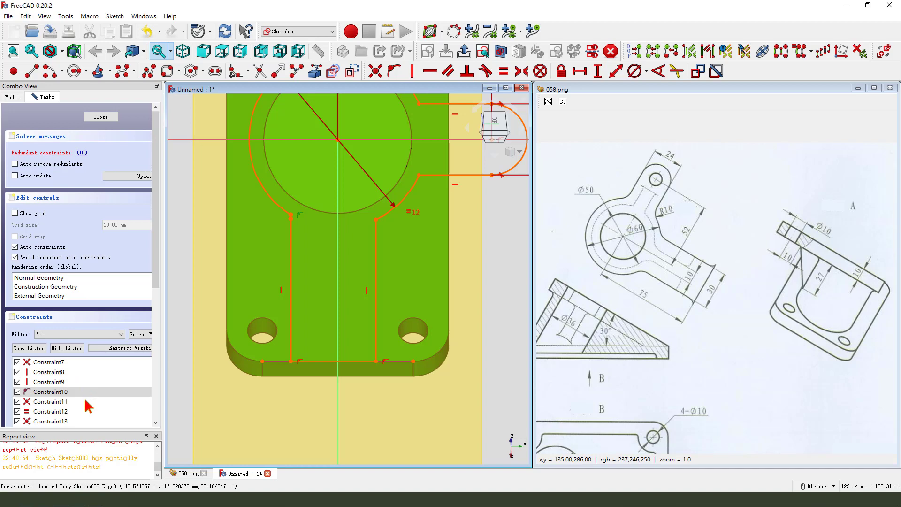
pyautogui.press('Delete')
pyautogui.scroll(-1, 333, 382)
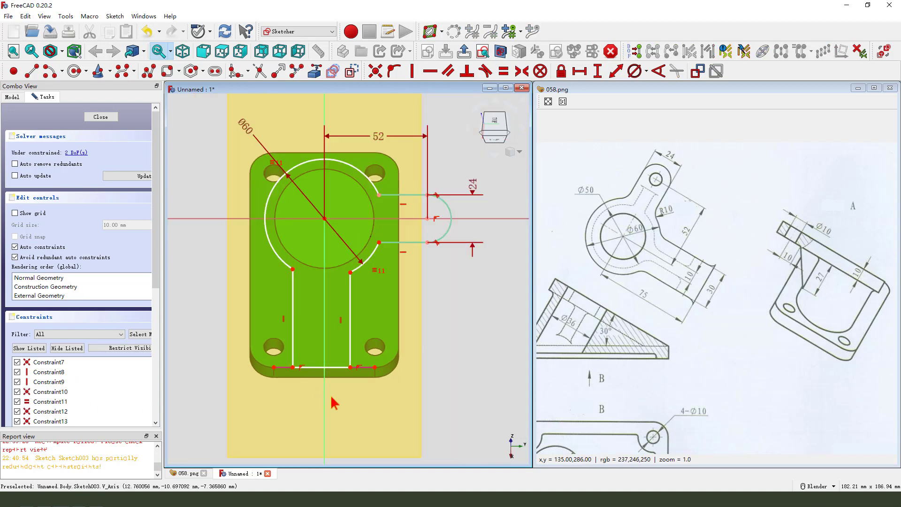
# Step: Make the vertical arm's two lower endpoints symmetric about the vertical axis and delete the resulting redundant constraint
pyautogui.click(354, 361)
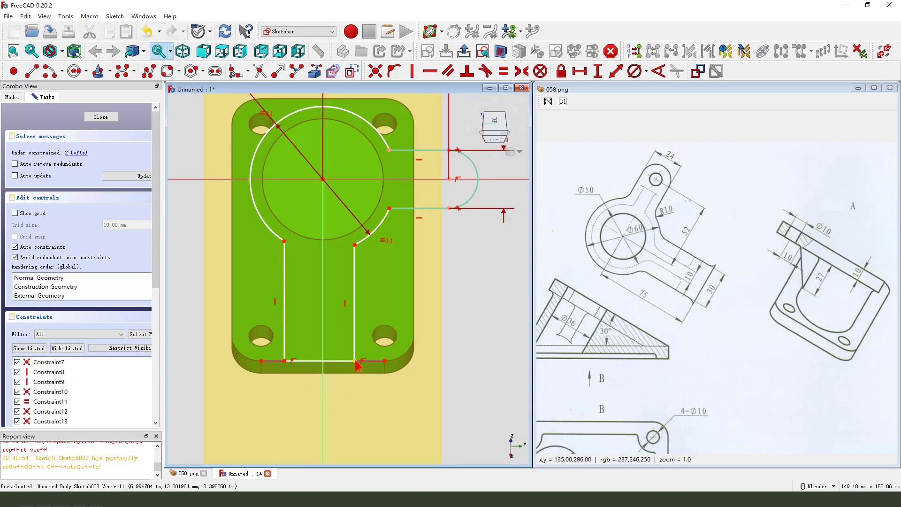
pyautogui.click(286, 362)
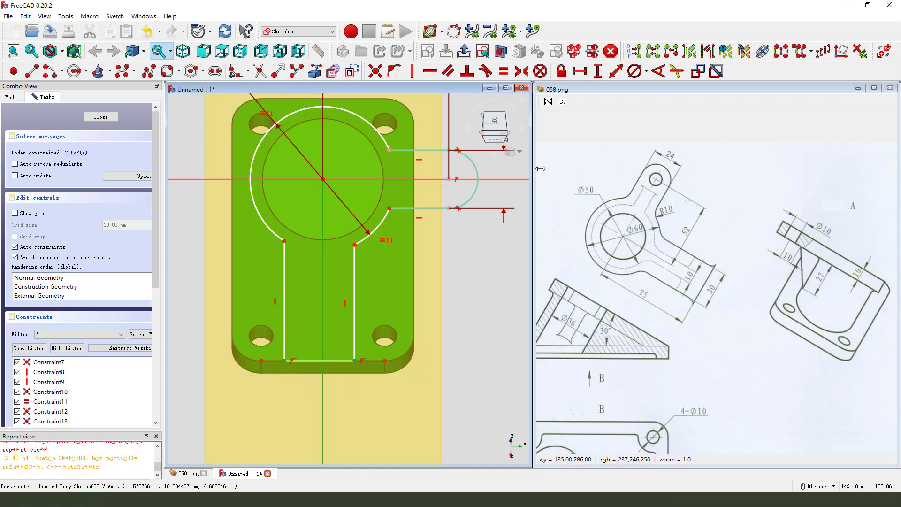
pyautogui.click(521, 72)
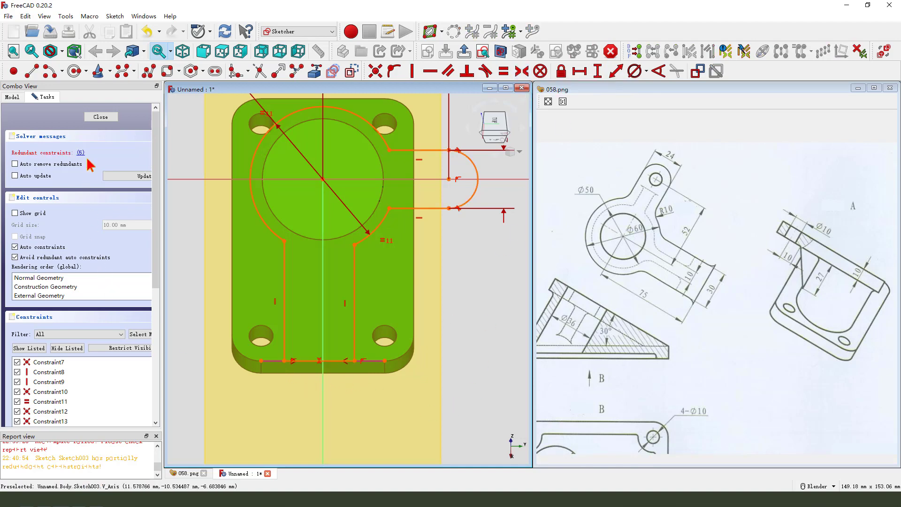
pyautogui.click(79, 153)
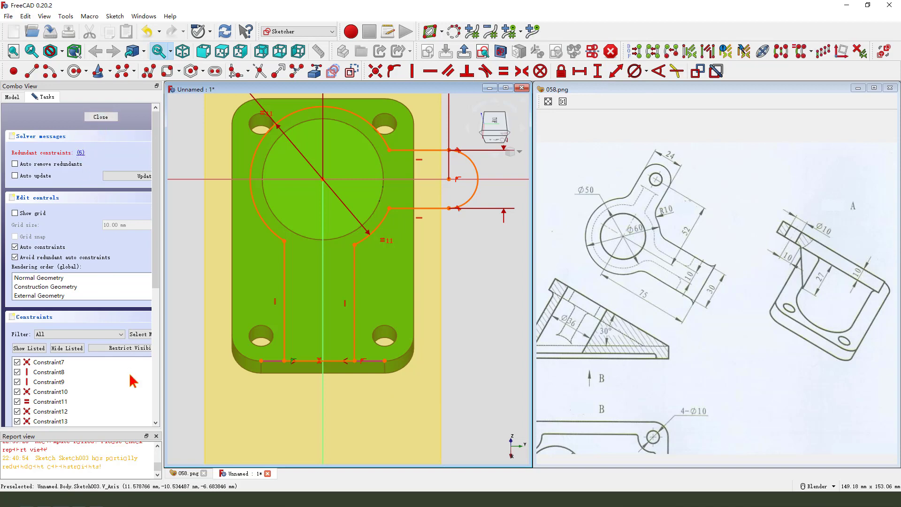
pyautogui.scroll(-5, 121, 397)
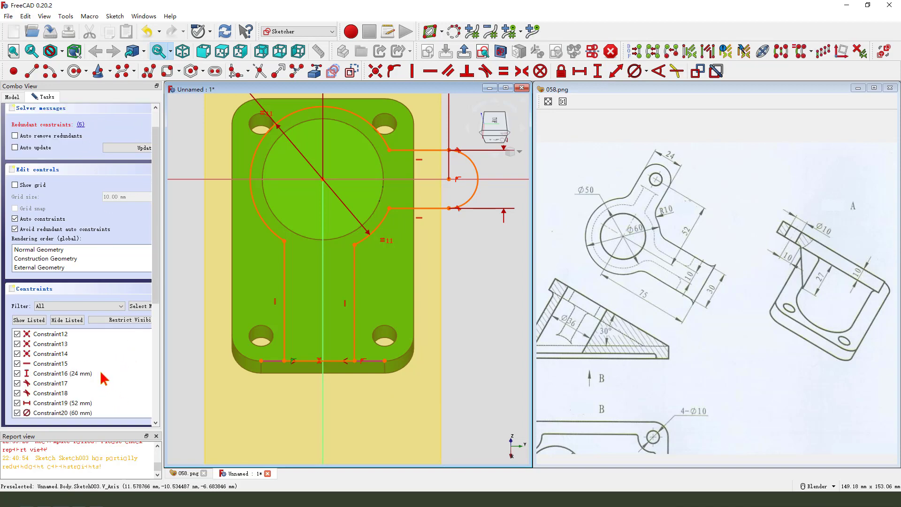
pyautogui.scroll(4, 102, 380)
pyautogui.press('Delete')
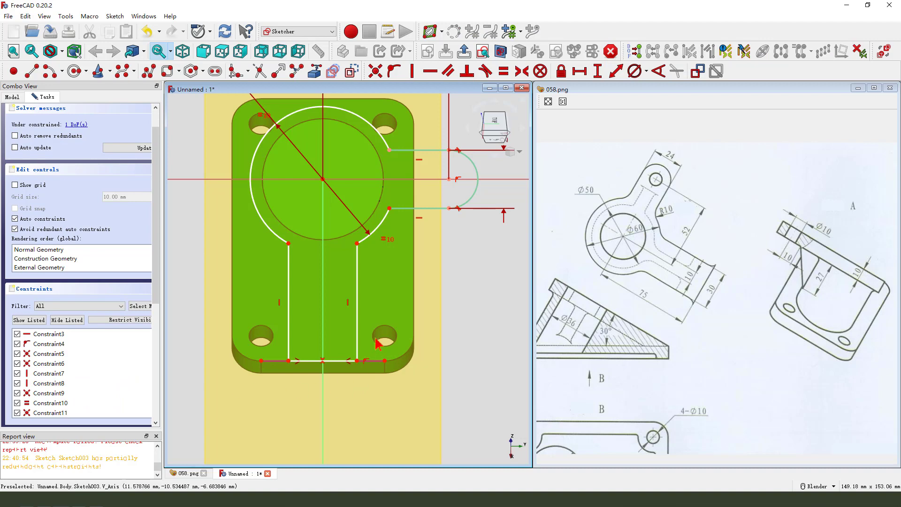
# Step: Constrain the horizontal length of the vertical arm's bottom line to 30 mm
pyautogui.click(334, 368)
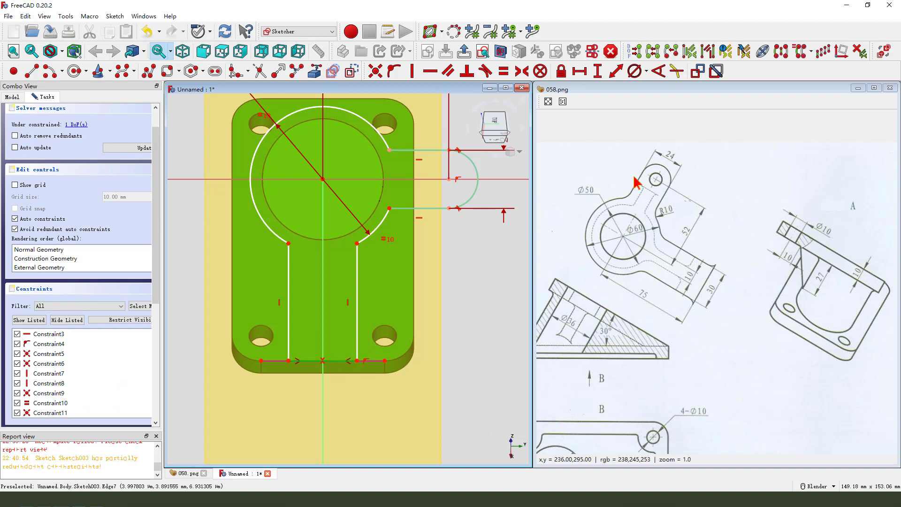
pyautogui.click(579, 71)
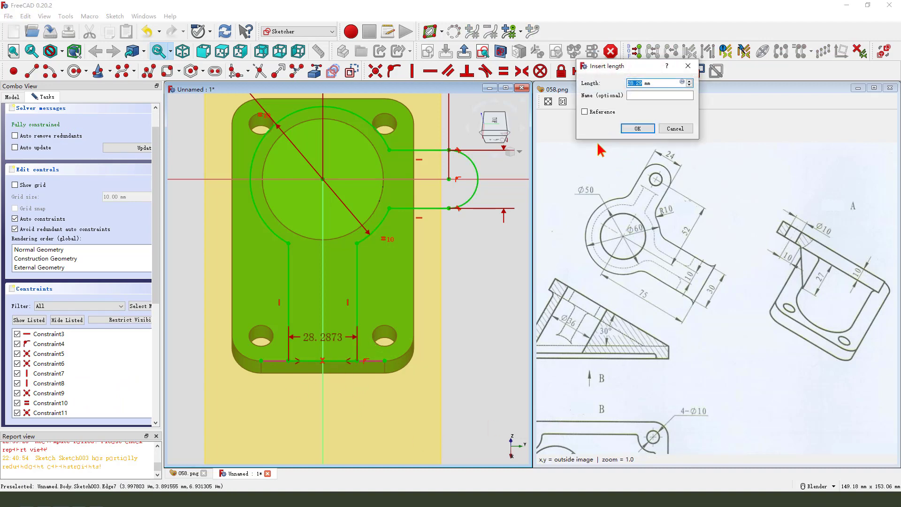
pyautogui.press('Return')
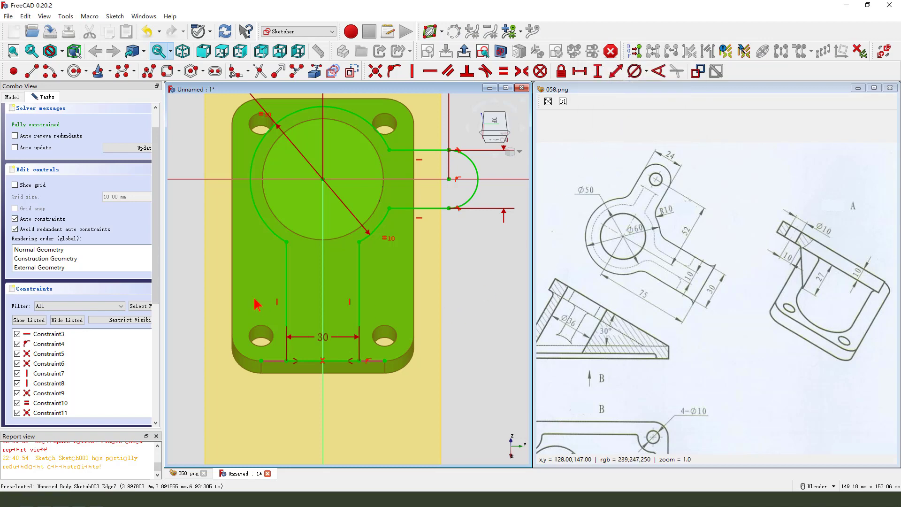
pyautogui.scroll(-2, 254, 303)
pyautogui.scroll(1, 294, 185)
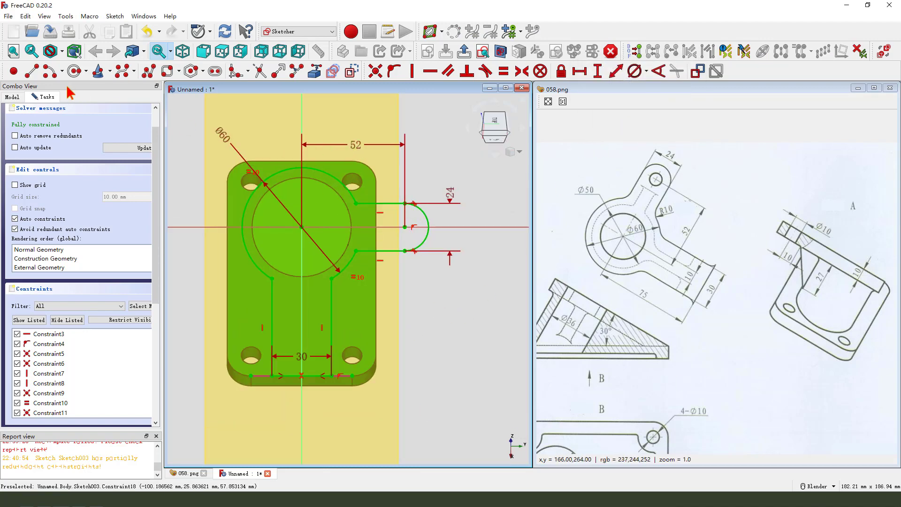
# Step: Draw a circle centred on the small end arc's centre and set its diameter to 10 mm
pyautogui.click(75, 72)
pyautogui.scroll(1, 416, 254)
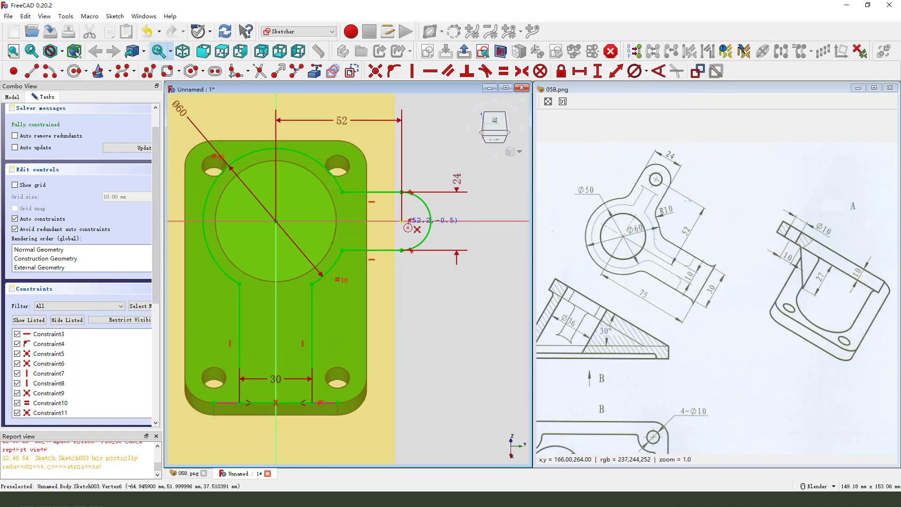
pyautogui.click(402, 221)
pyautogui.click(415, 221)
pyautogui.click(417, 219)
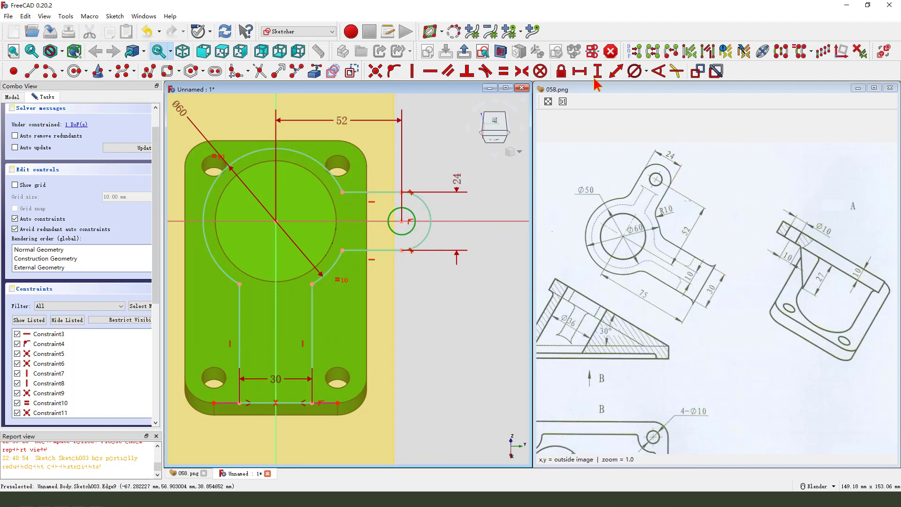
pyautogui.click(633, 71)
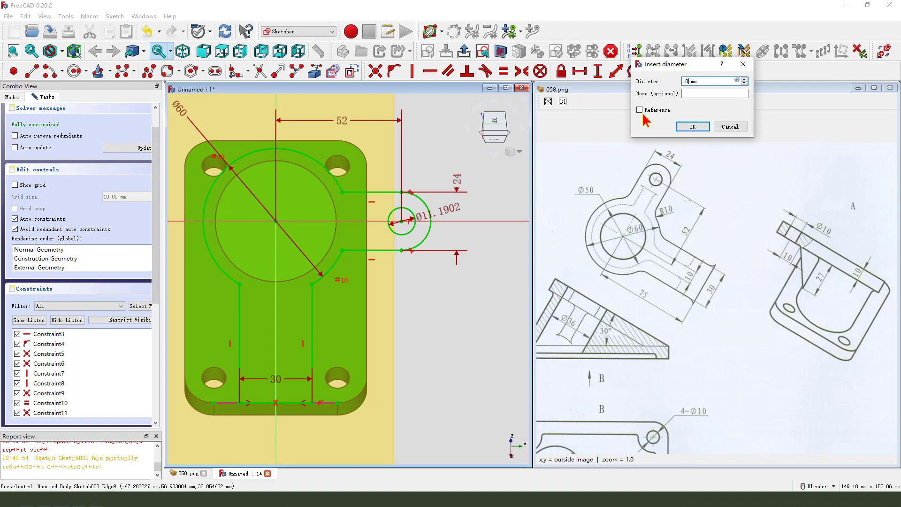
pyautogui.press('Return')
pyautogui.scroll(-1, 419, 246)
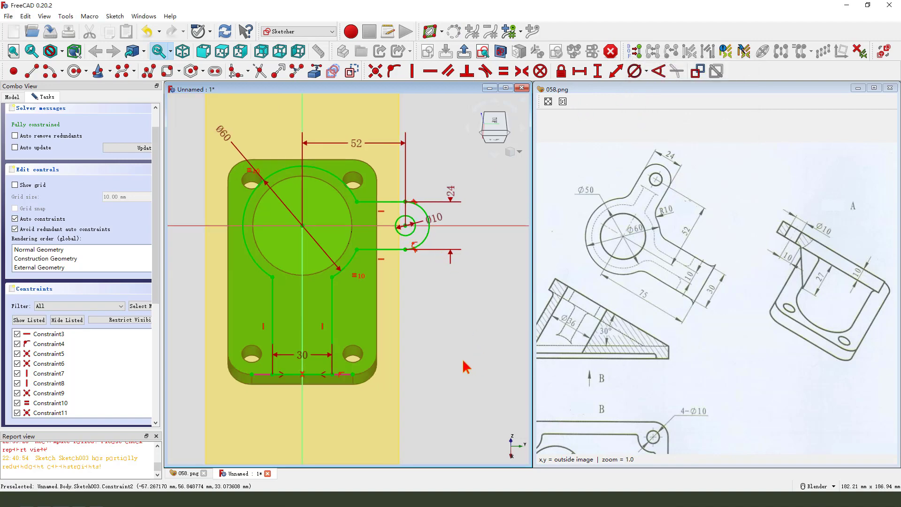
# Step: Place the 30 mm and 24 mm dimensions clear of the profile and finish editing the sketch
pyautogui.moveTo(304, 359); pyautogui.dragTo(316, 401)
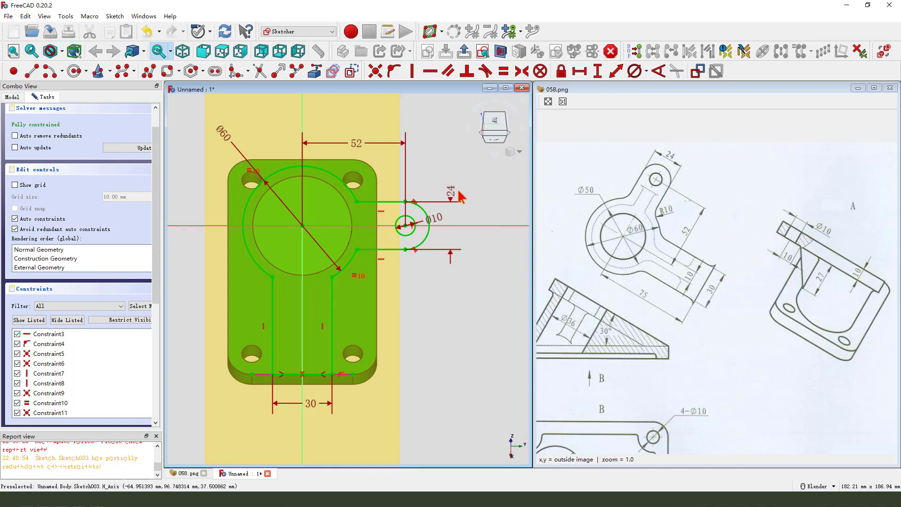
pyautogui.moveTo(462, 197); pyautogui.dragTo(469, 162)
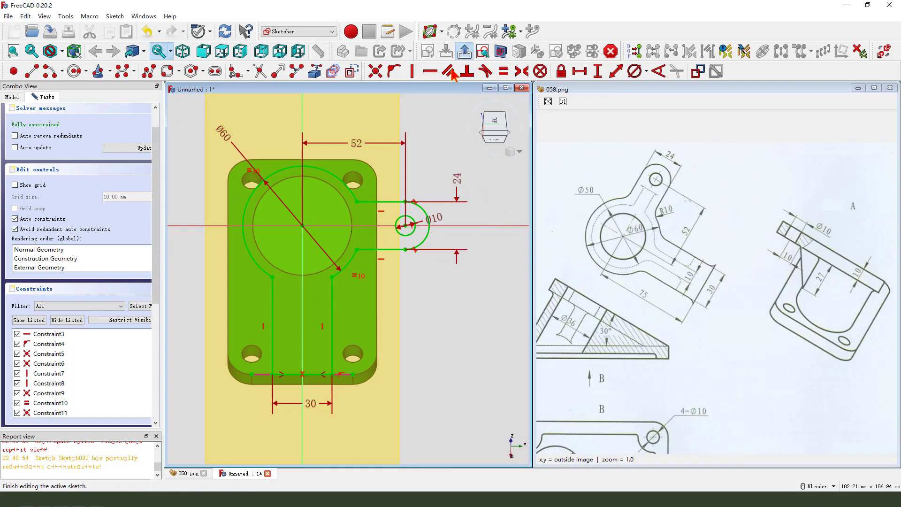
pyautogui.click(464, 53)
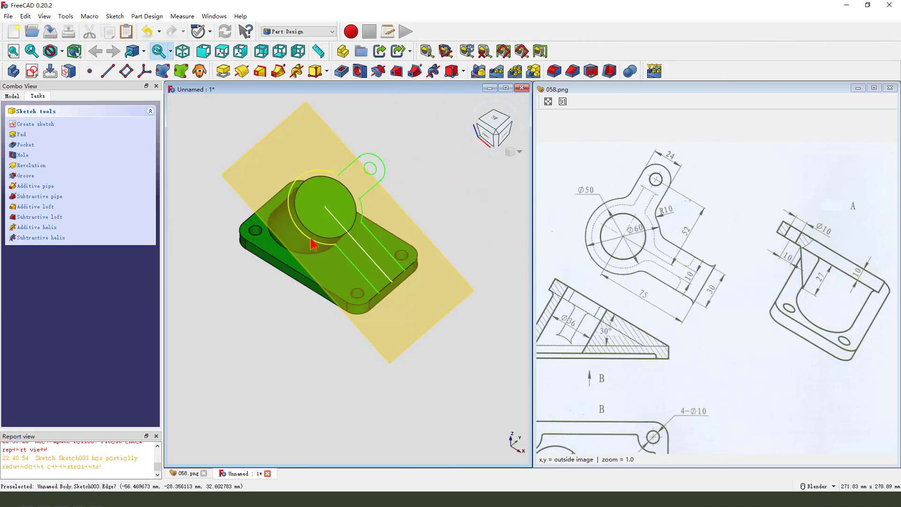
# Step: Pad the flange sketch 10 mm in the reversed direction from the datum plane
pyautogui.click(224, 71)
pyautogui.moveTo(251, 91); pyautogui.dragTo(249, 327, button='middle')
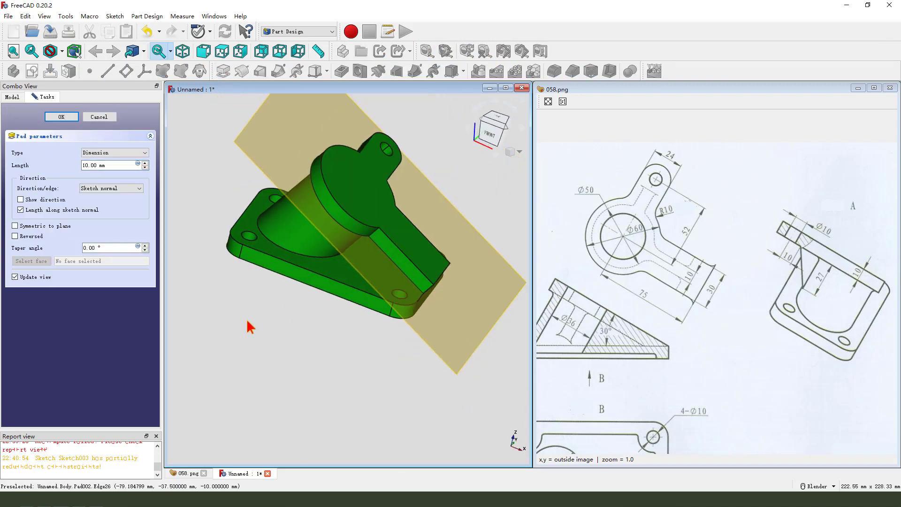
pyautogui.scroll(-1, 363, 270)
pyautogui.moveTo(362, 270); pyautogui.dragTo(339, 285, button='middle')
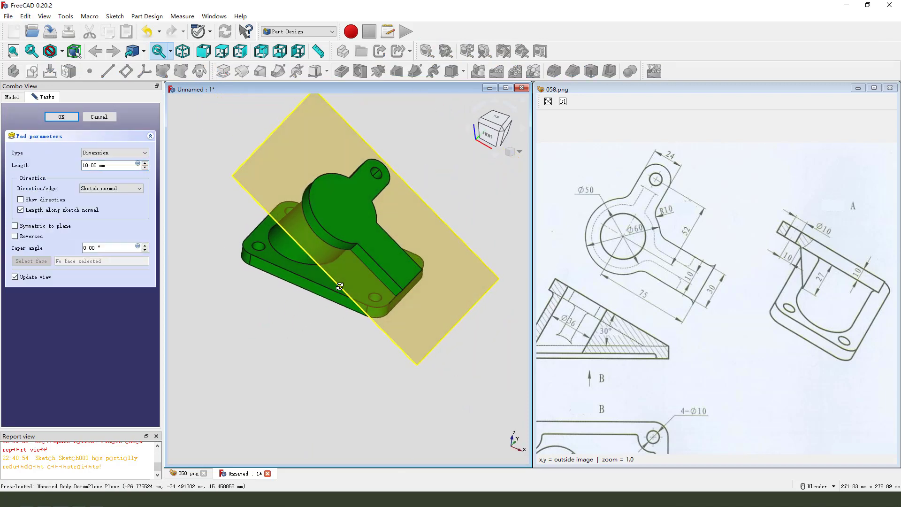
pyautogui.click(15, 236)
pyautogui.moveTo(260, 307)
pyautogui.mouseDown(button='middle')
pyautogui.moveTo(306, 306)
pyautogui.moveTo(274, 303)
pyautogui.mouseUp(button='middle')
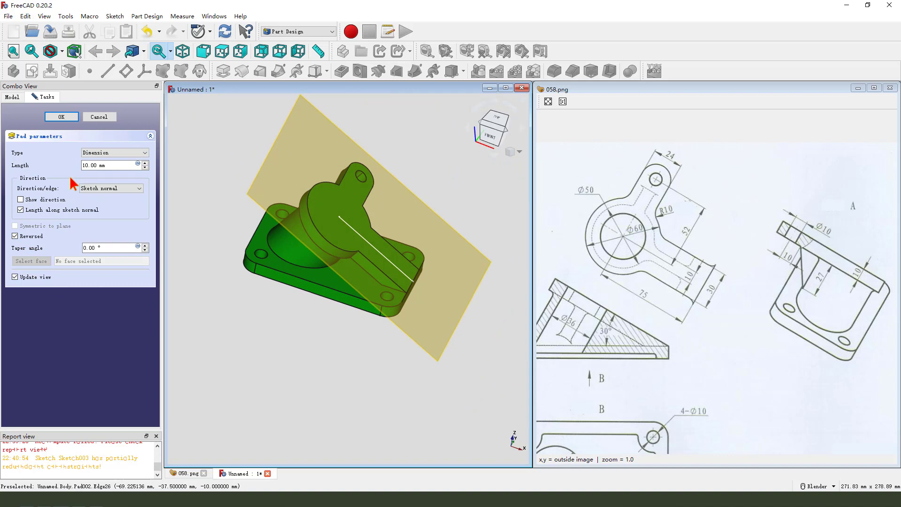
pyautogui.moveTo(100, 174)
pyautogui.mouseDown()
pyautogui.moveTo(72, 137)
pyautogui.moveTo(82, 168)
pyautogui.mouseUp()
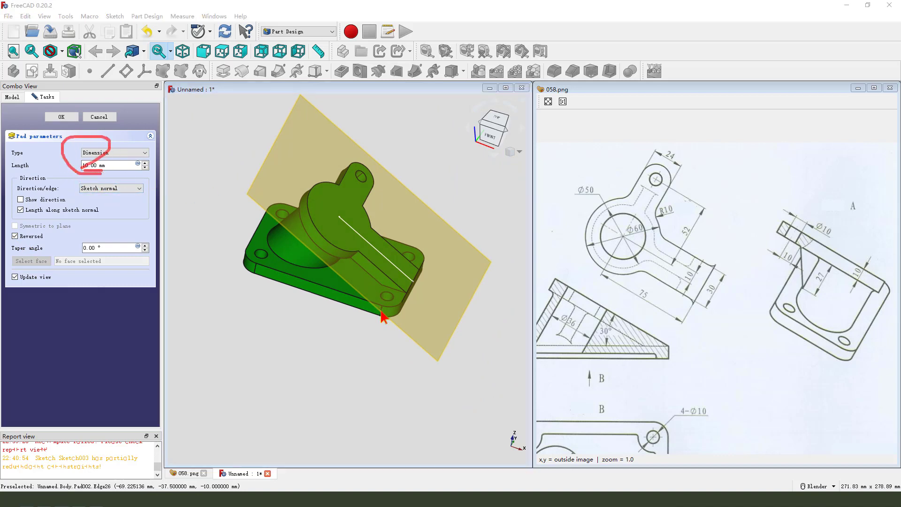
pyautogui.press('Escape')
pyautogui.moveTo(390, 277); pyautogui.dragTo(362, 282, button='middle')
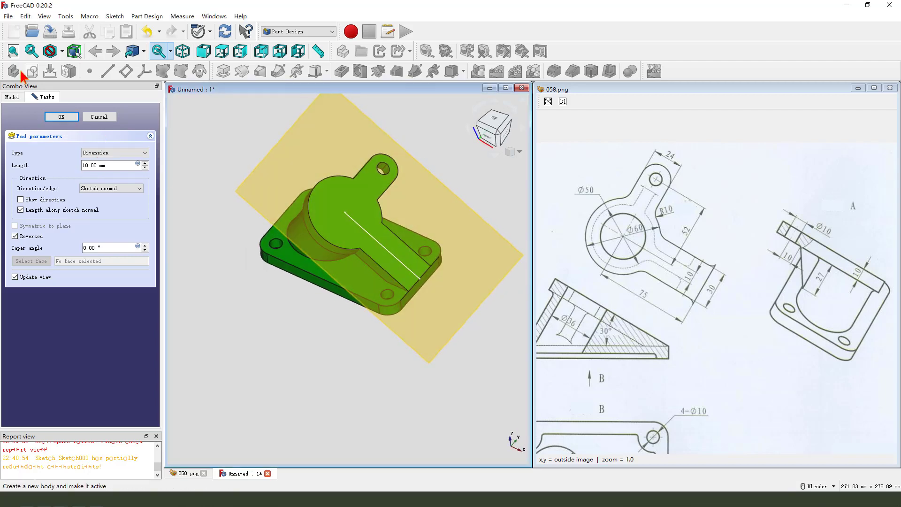
pyautogui.click(62, 117)
pyautogui.scroll(3, 400, 259)
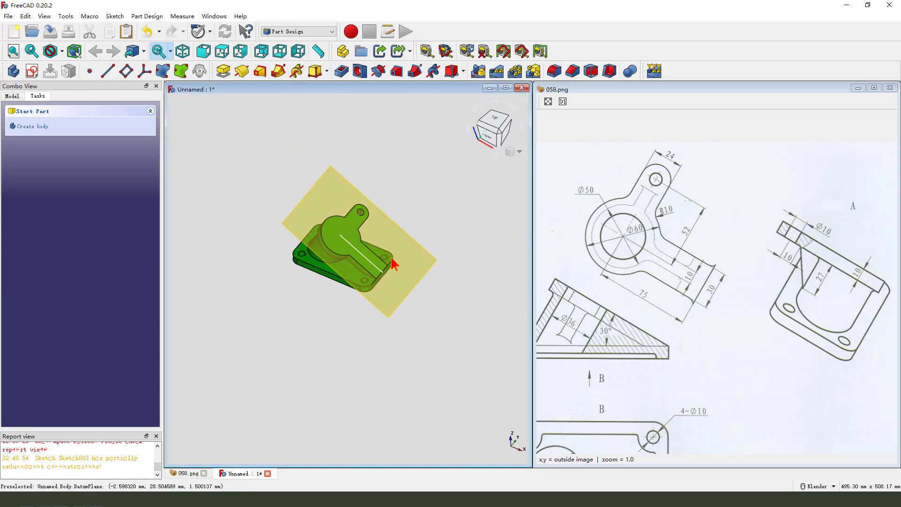
pyautogui.moveTo(650, 243)
pyautogui.mouseDown()
pyautogui.moveTo(690, 281)
pyautogui.moveTo(638, 258)
pyautogui.mouseUp()
pyautogui.moveTo(697, 244); pyautogui.dragTo(684, 275)
pyautogui.press('Escape')
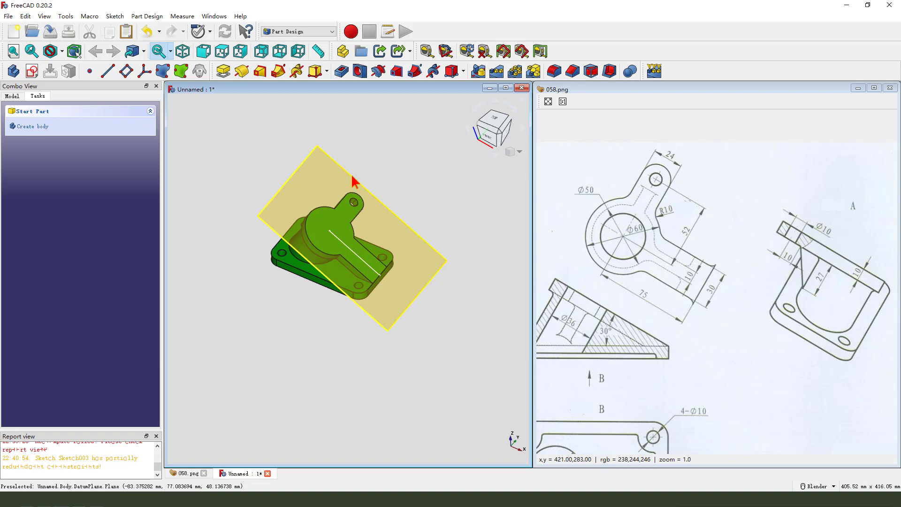
# Step: Create a sketch on the inclined datum plane and project the long arm's bottom edge as external geometry
pyautogui.click(355, 181)
pyautogui.click(31, 70)
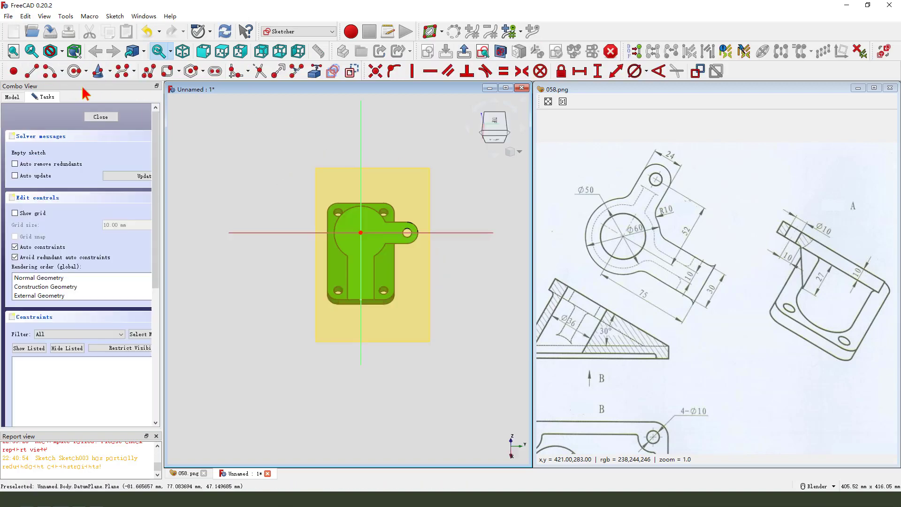
pyautogui.scroll(3, 437, 303)
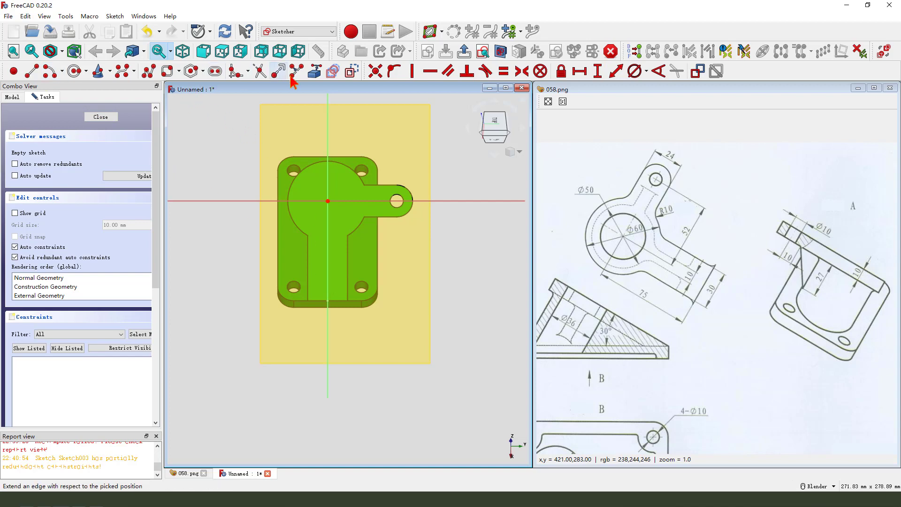
pyautogui.click(316, 72)
pyautogui.scroll(2, 371, 322)
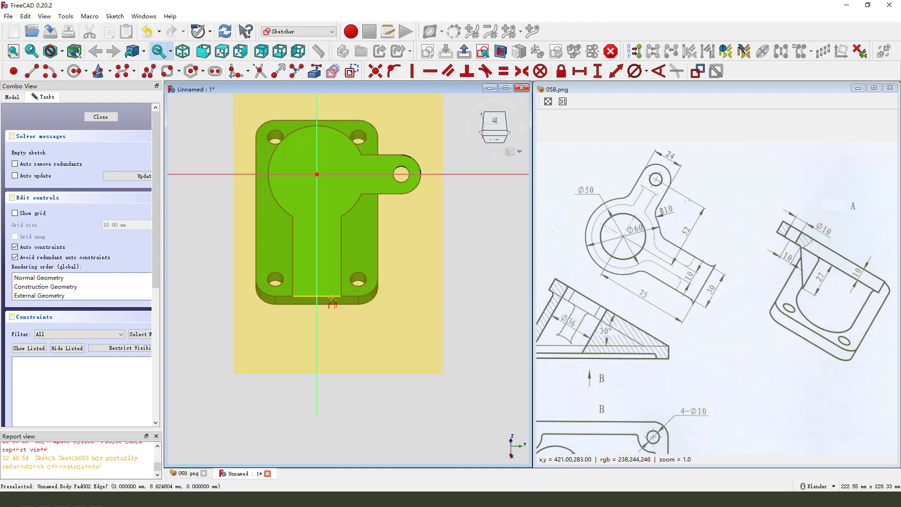
pyautogui.click(330, 297)
pyautogui.scroll(-2, 352, 375)
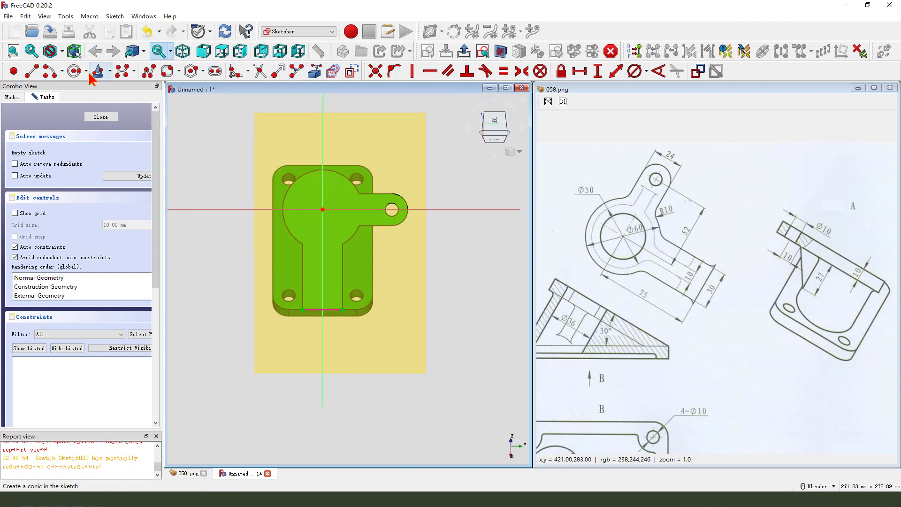
# Step: Draw a rectangle about 16.7 mm by 75.1 mm from the horizontal axis down to the projected edge, straddling the vertical axis
pyautogui.click(168, 71)
pyautogui.click(323, 209)
pyautogui.scroll(2, 324, 328)
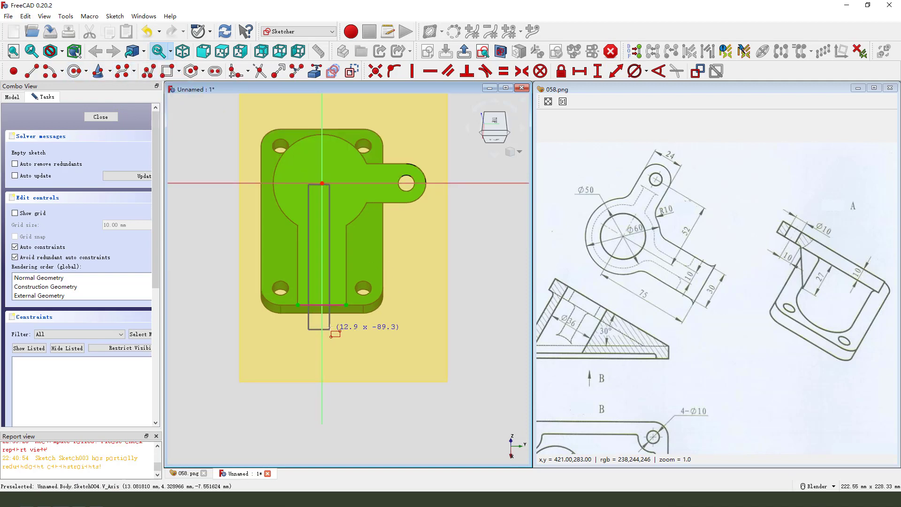
pyautogui.click(336, 305)
# Step: Make the rectangle's two lower corners symmetric about the vertical axis and delete the bottom edge's redundant horizontal constraint
pyautogui.scroll(1, 345, 318)
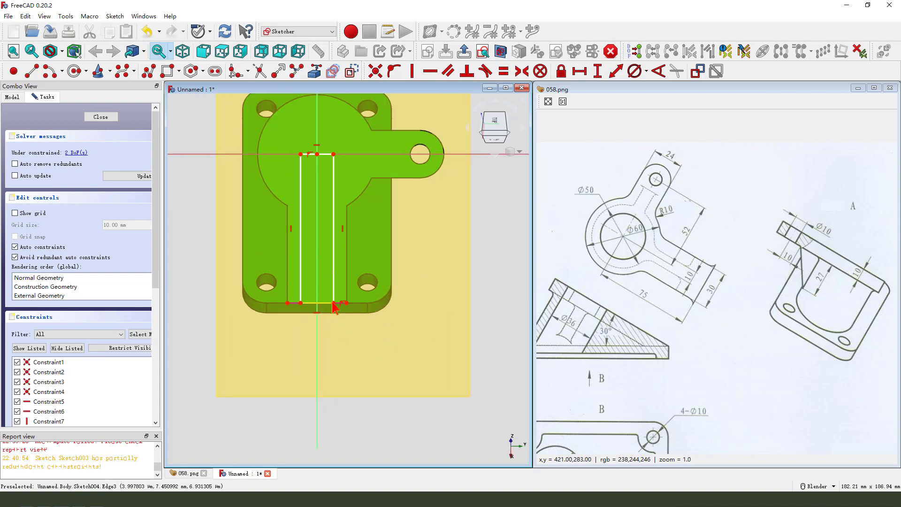
pyautogui.click(301, 303)
pyautogui.click(317, 327)
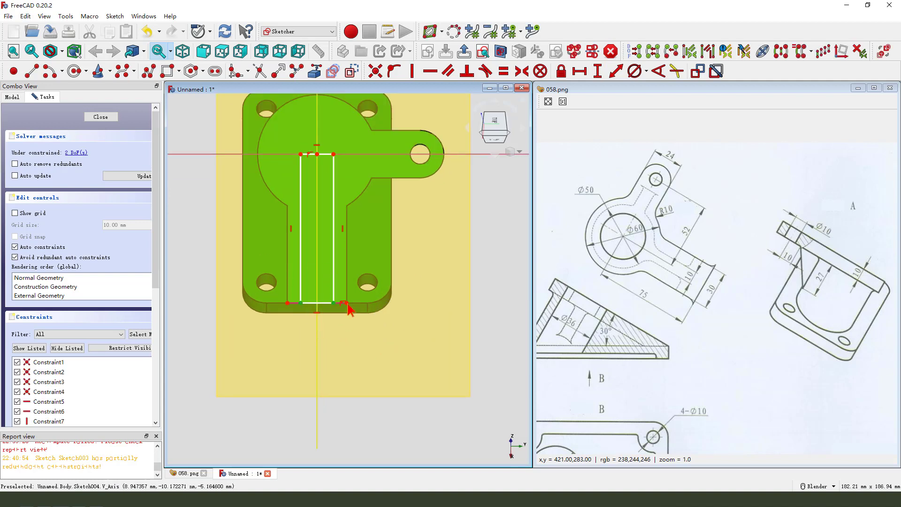
pyautogui.click(522, 72)
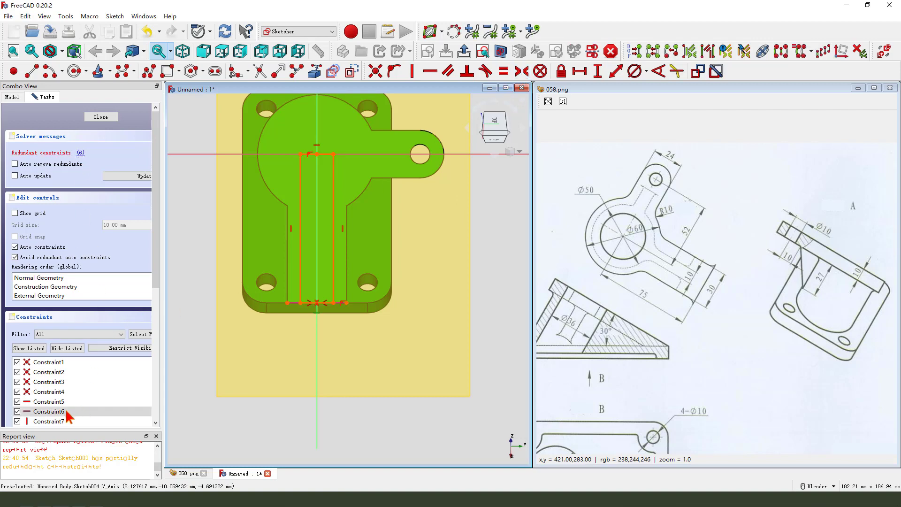
pyautogui.click(81, 411)
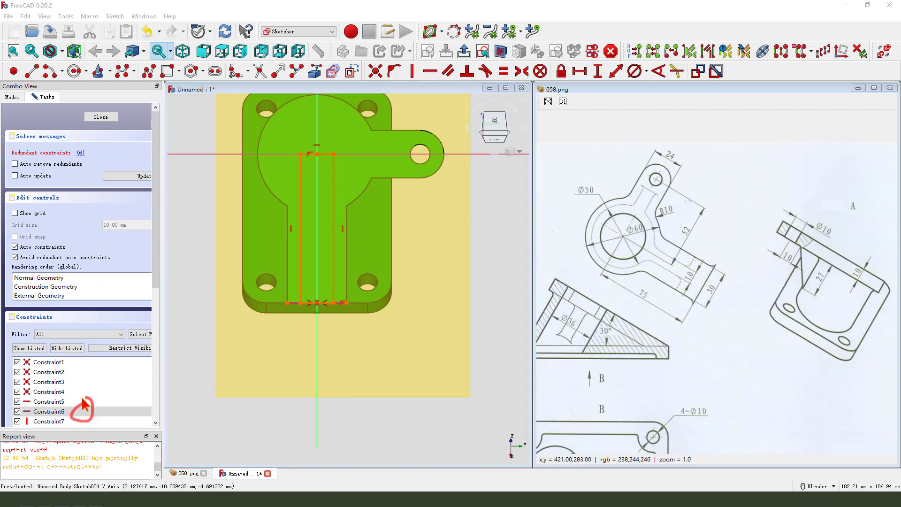
pyautogui.press('Delete')
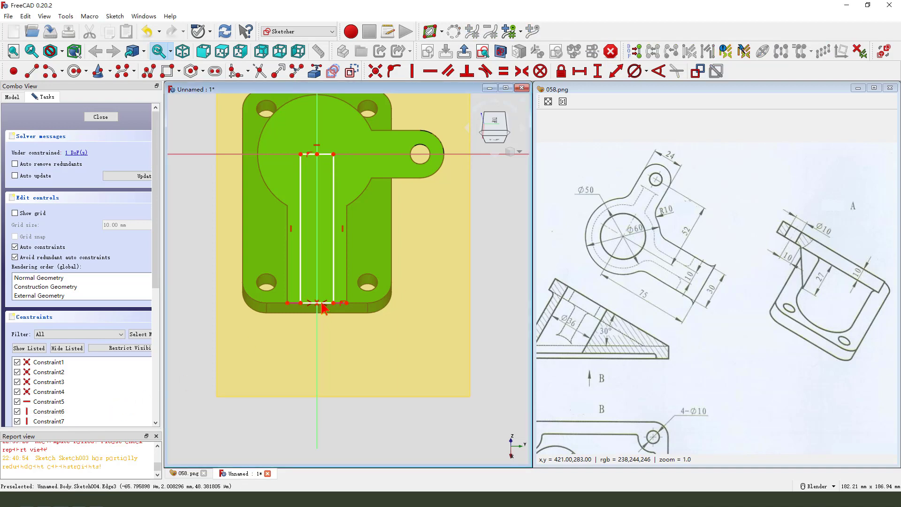
# Step: Constrain the rectangle's width to 10 mm and finish the sketch
pyautogui.click(323, 156)
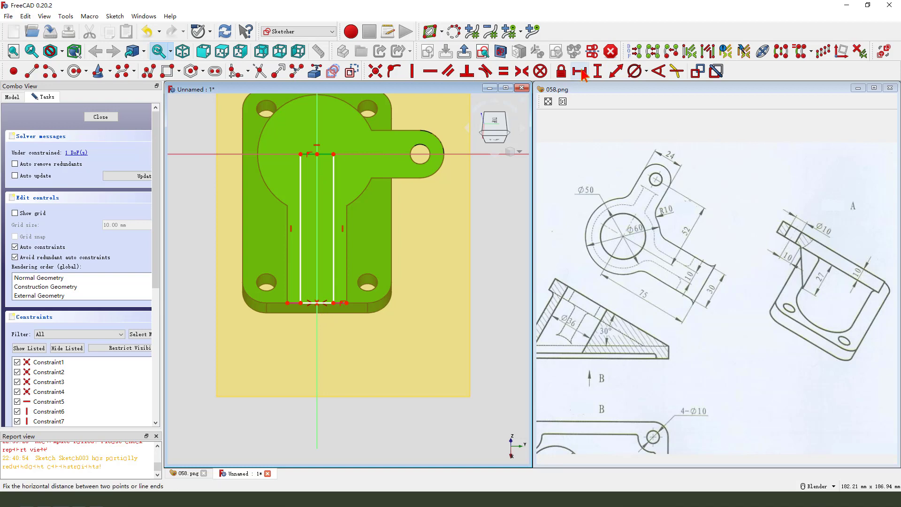
pyautogui.click(579, 70)
pyautogui.write('1')
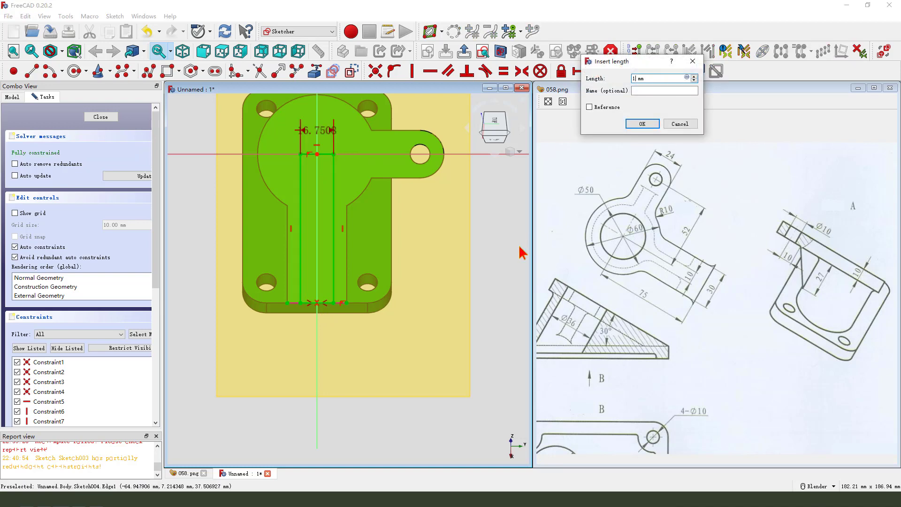
pyautogui.write('0')
pyautogui.press('Return')
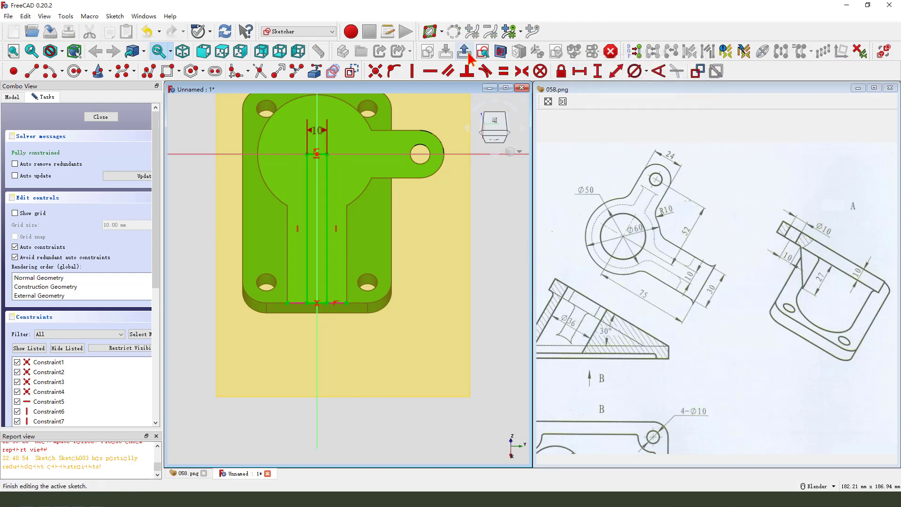
pyautogui.click(463, 50)
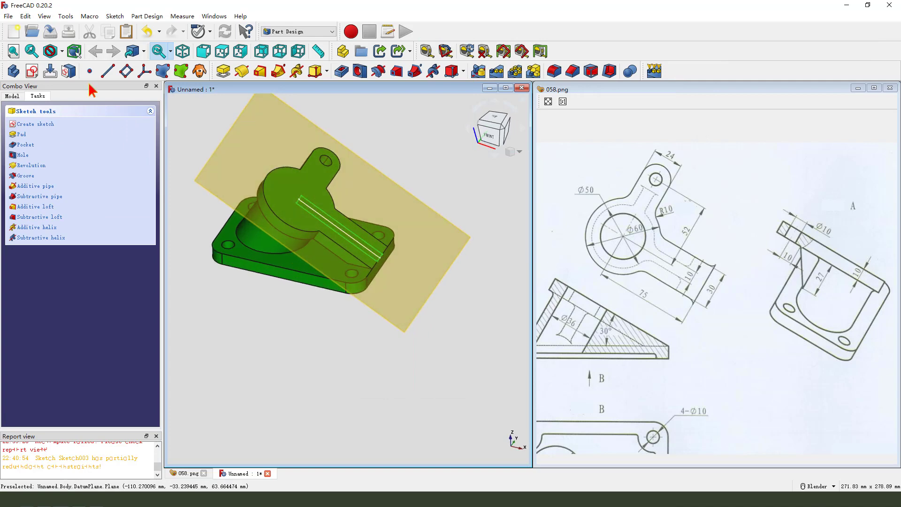
# Step: Pad the 10 mm wide rectangle sketch in the reversed direction with the To last type
pyautogui.click(223, 71)
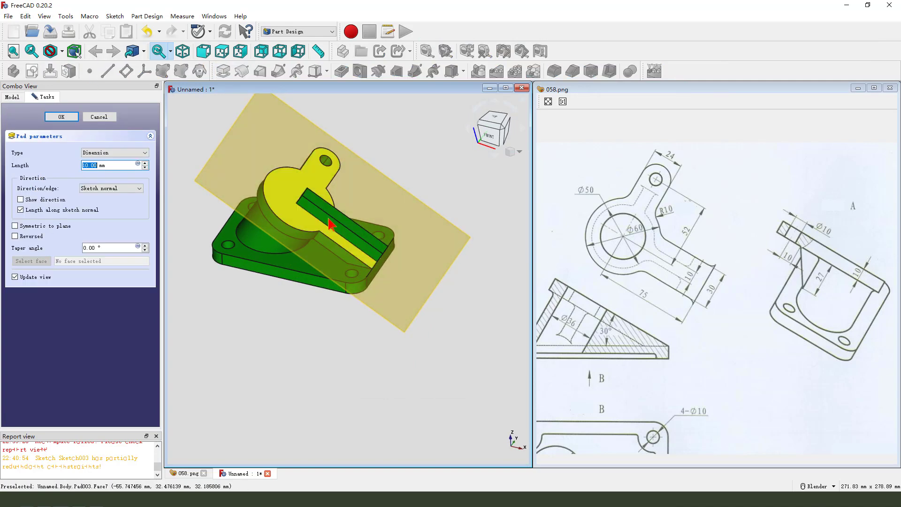
pyautogui.click(109, 153)
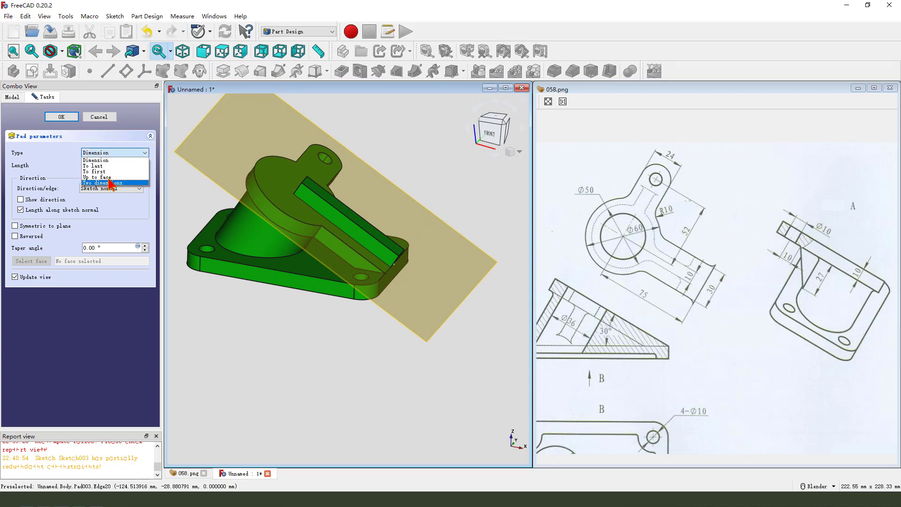
pyautogui.click(106, 167)
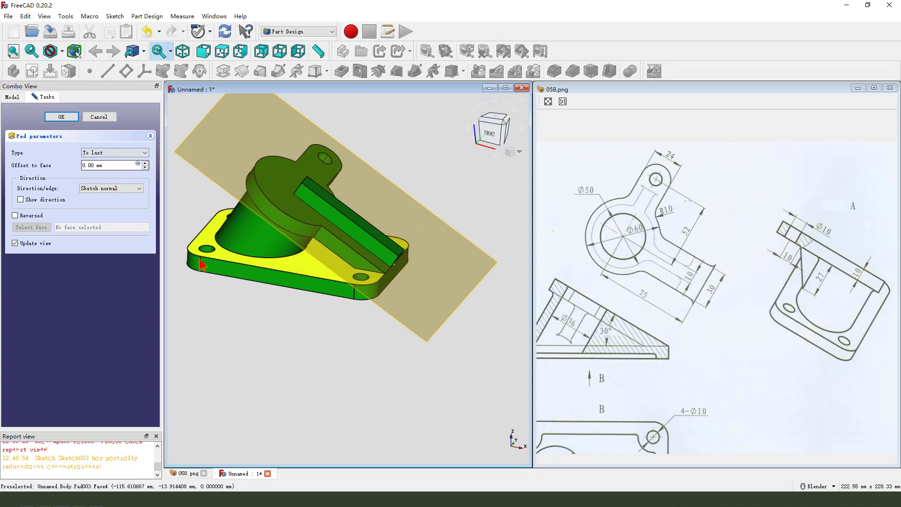
pyautogui.click(16, 216)
pyautogui.moveTo(275, 302); pyautogui.dragTo(313, 285, button='middle')
pyautogui.moveTo(373, 247)
pyautogui.mouseDown()
pyautogui.moveTo(311, 250)
pyautogui.moveTo(344, 252)
pyautogui.mouseUp()
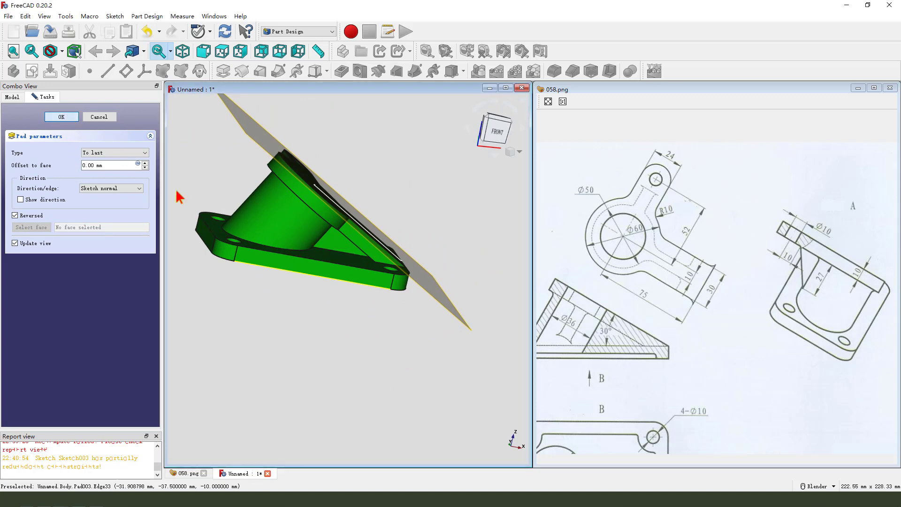
pyautogui.press('Return')
# Step: Hide the inclined datum plane
pyautogui.moveTo(180, 197); pyautogui.dragTo(387, 317, button='middle')
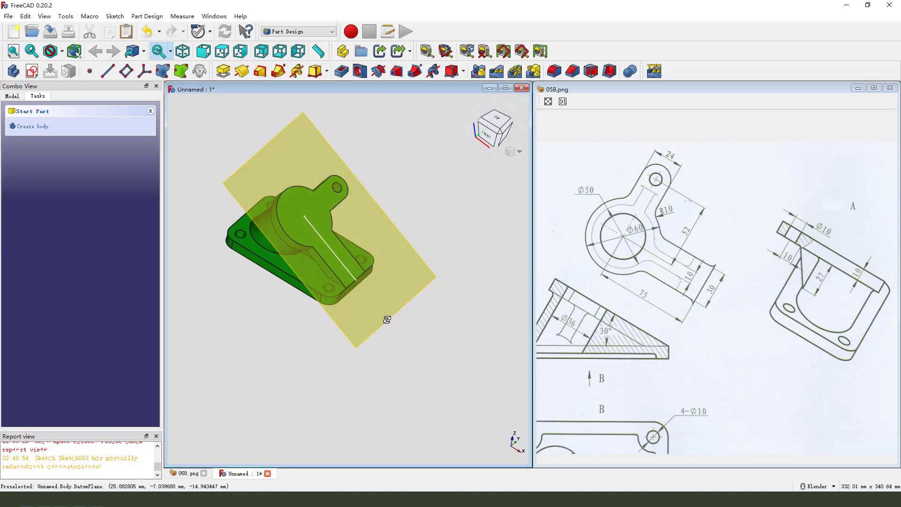
pyautogui.click(355, 181)
pyautogui.press('space')
# Step: Examine view A in drawing 058.png for the rib under the short arm and its 10 and 27 dimensions
pyautogui.moveTo(666, 235); pyautogui.dragTo(690, 241)
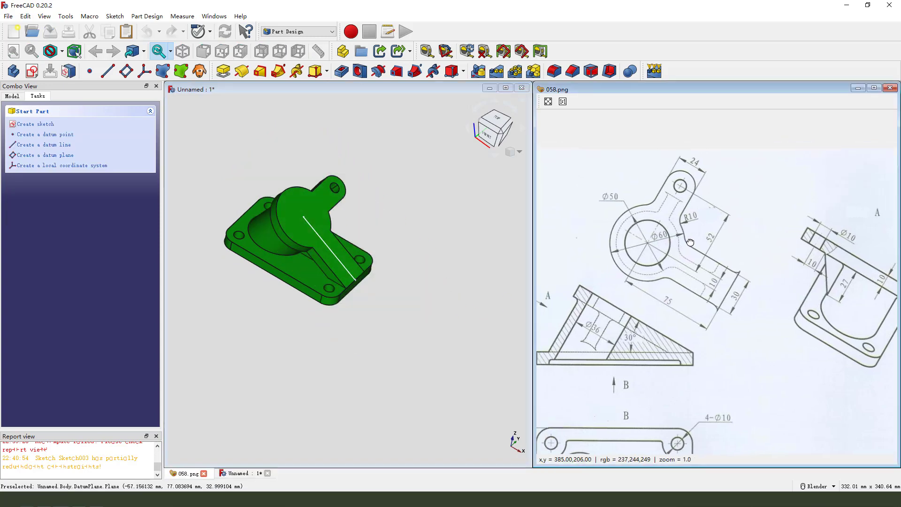
pyautogui.moveTo(690, 242)
pyautogui.mouseDown(button='middle')
pyautogui.moveTo(680, 221)
pyautogui.moveTo(647, 214)
pyautogui.mouseUp(button='middle')
pyautogui.hotkey('ctrl', 'alt', 'g')
pyautogui.moveTo(796, 215)
pyautogui.mouseDown()
pyautogui.moveTo(756, 243)
pyautogui.moveTo(804, 221)
pyautogui.mouseUp()
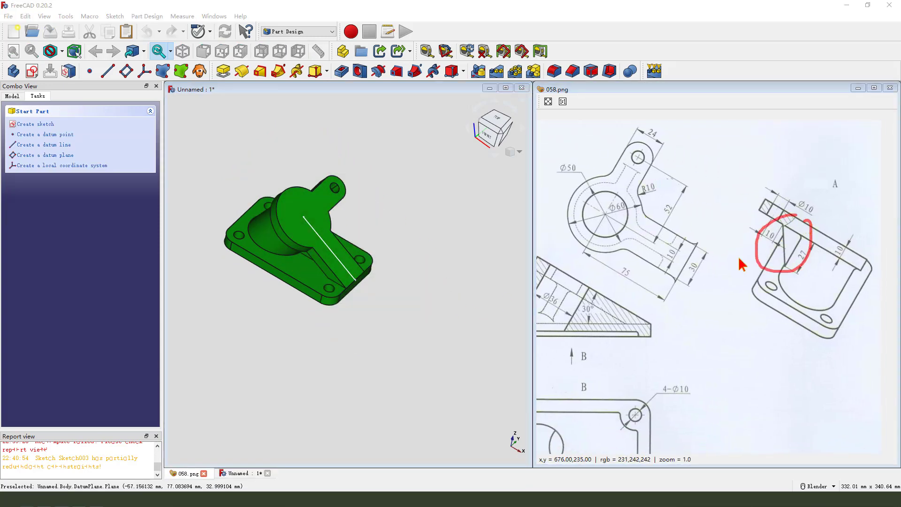
pyautogui.moveTo(735, 258); pyautogui.dragTo(778, 241)
pyautogui.press('Escape')
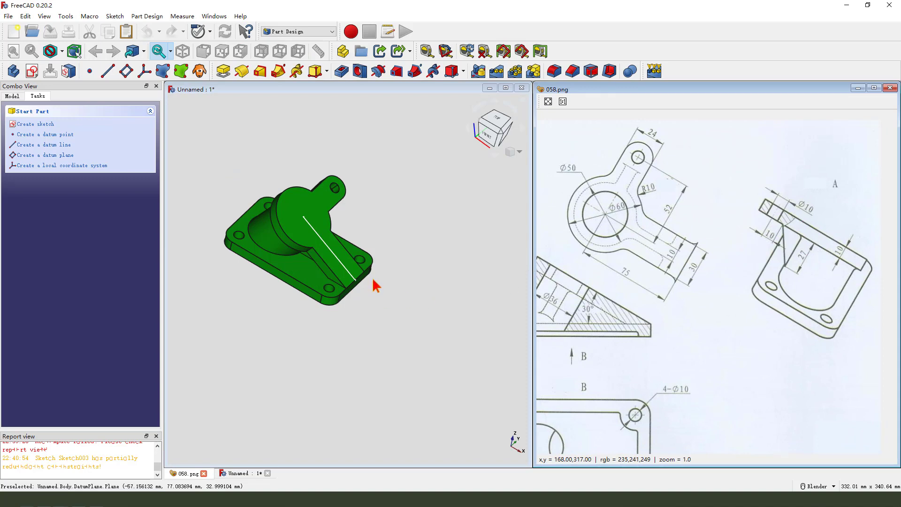
# Step: Hide the Pad003 solid so that only the angled reference lines of Sketch001 are shown
pyautogui.moveTo(375, 285)
pyautogui.mouseDown(button='middle')
pyautogui.moveTo(487, 288)
pyautogui.moveTo(372, 305)
pyautogui.moveTo(362, 288)
pyautogui.moveTo(369, 269)
pyautogui.mouseUp(button='middle')
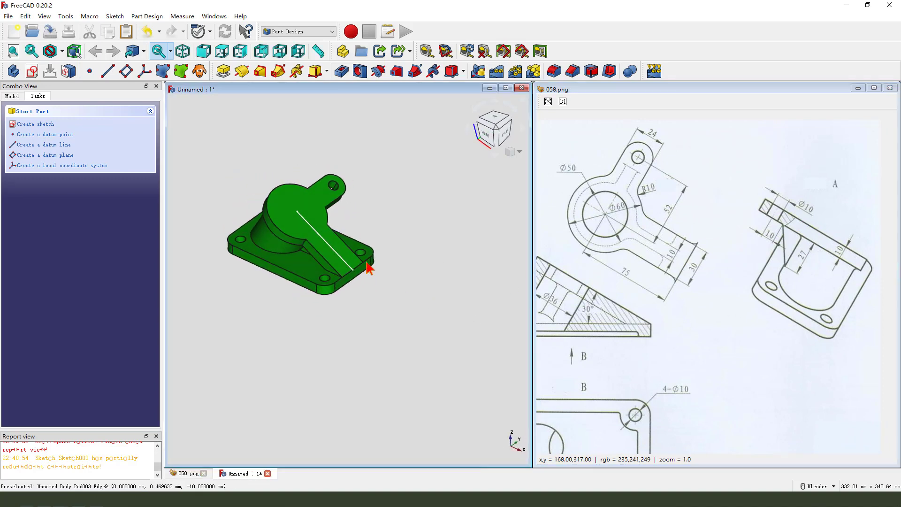
pyautogui.scroll(2, 368, 267)
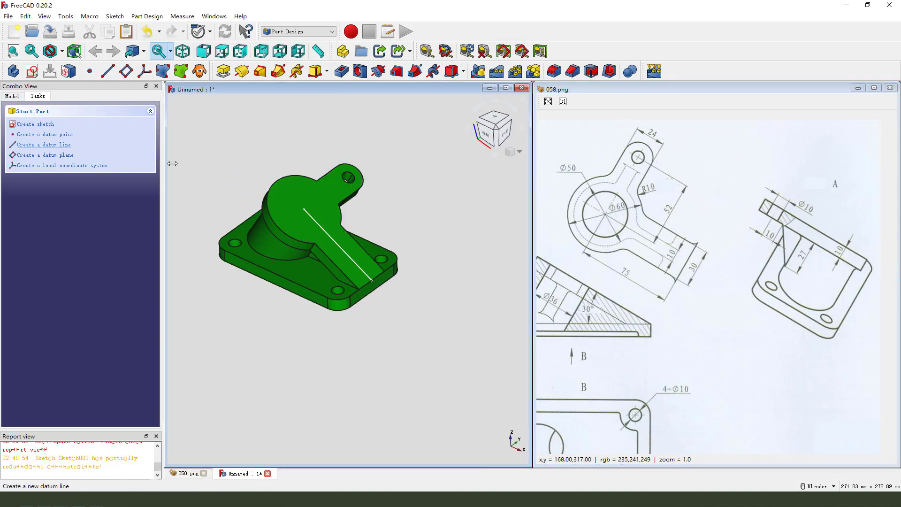
pyautogui.click(12, 96)
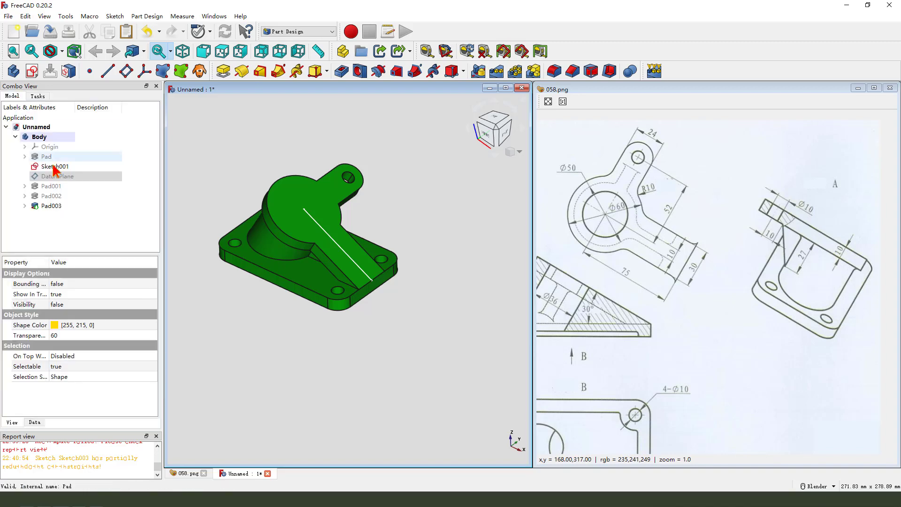
pyautogui.click(52, 206)
pyautogui.press('space')
pyautogui.moveTo(289, 276)
pyautogui.mouseDown(button='middle')
pyautogui.moveTo(387, 300)
pyautogui.moveTo(332, 227)
pyautogui.moveTo(351, 241)
pyautogui.moveTo(346, 232)
pyautogui.mouseUp(button='middle')
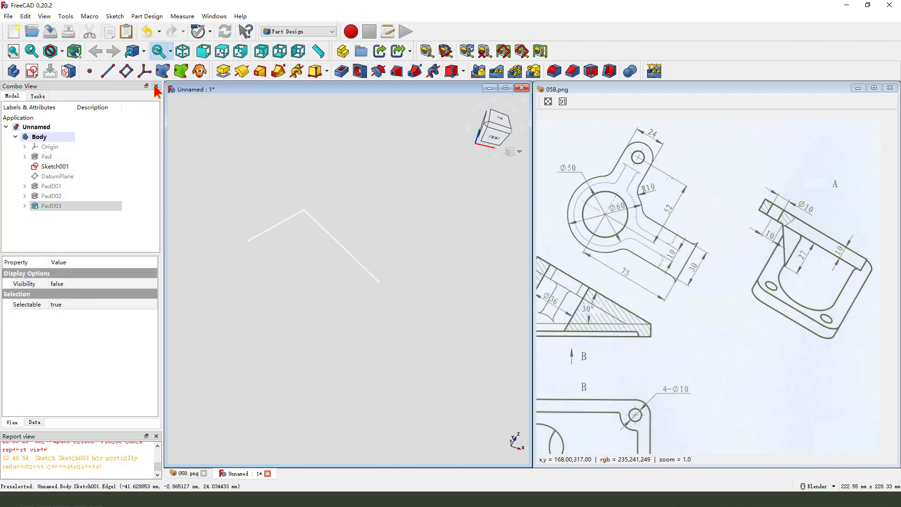
pyautogui.click(125, 71)
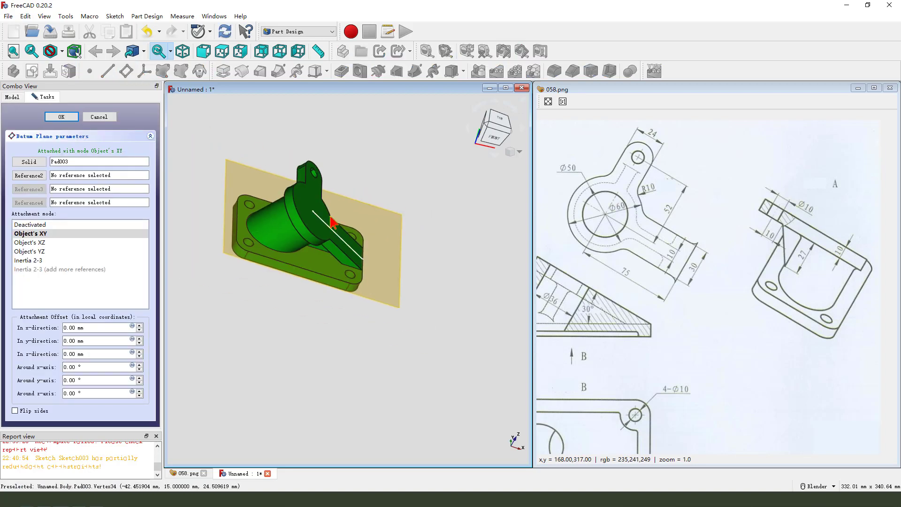
pyautogui.moveTo(303, 178); pyautogui.dragTo(309, 212, button='middle')
pyautogui.click(15, 97)
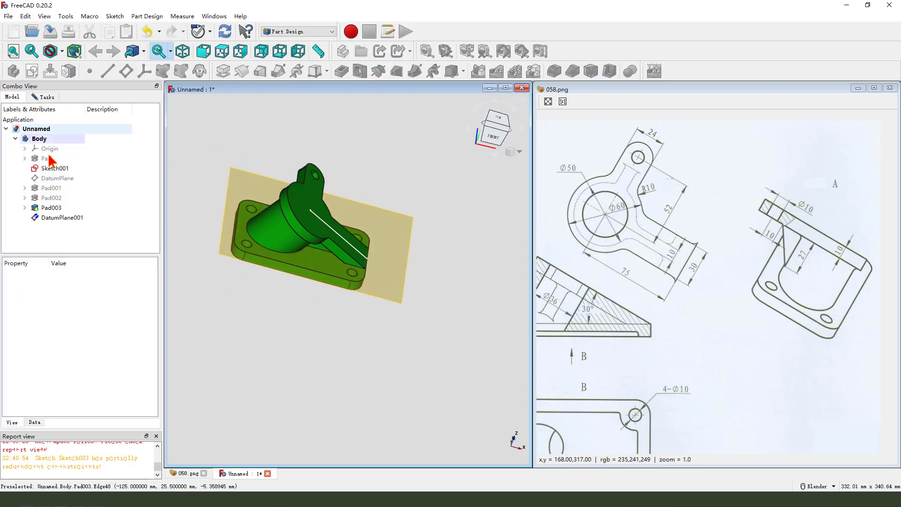
pyautogui.click(56, 206)
pyautogui.press('space')
pyautogui.scroll(3, 318, 213)
pyautogui.scroll(3, 314, 218)
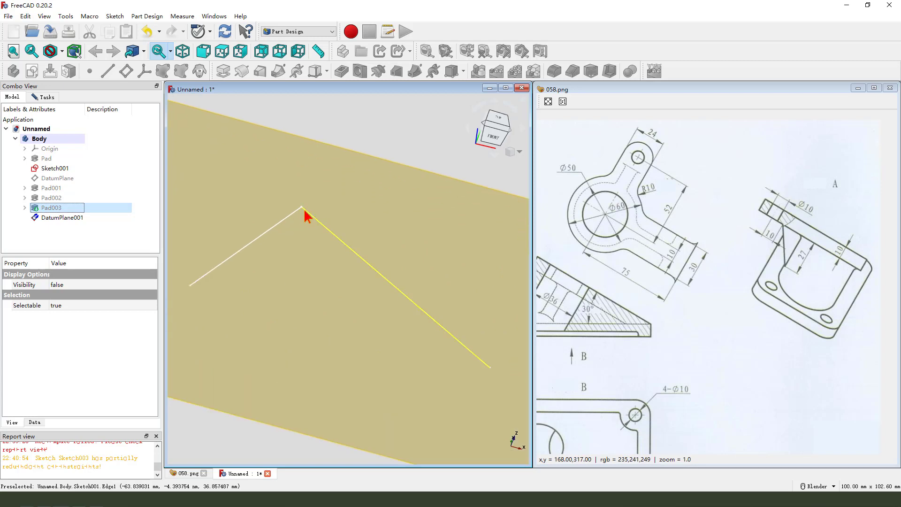
pyautogui.click(303, 208)
pyautogui.scroll(-3, 316, 216)
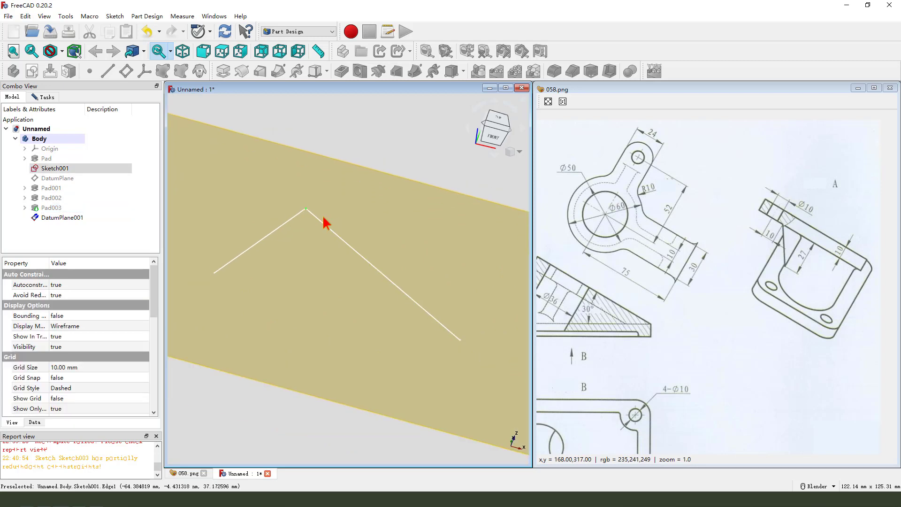
pyautogui.click(51, 97)
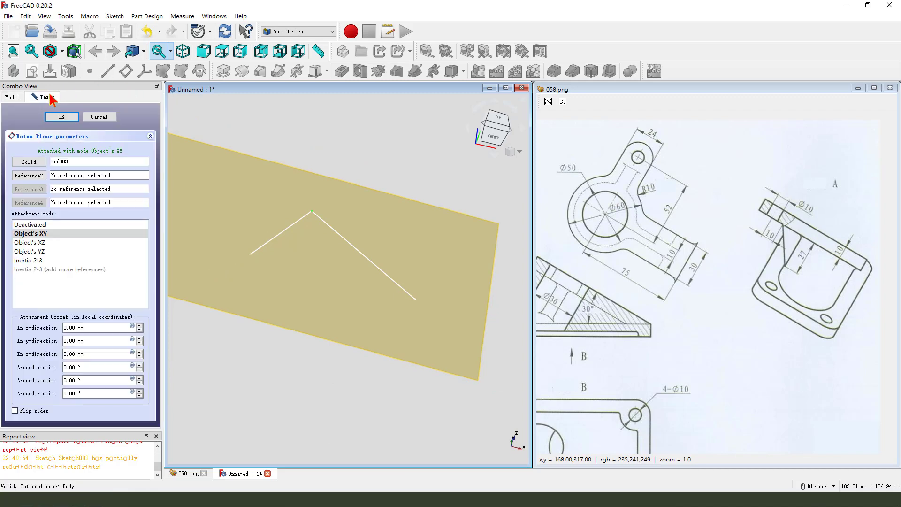
pyautogui.click(32, 176)
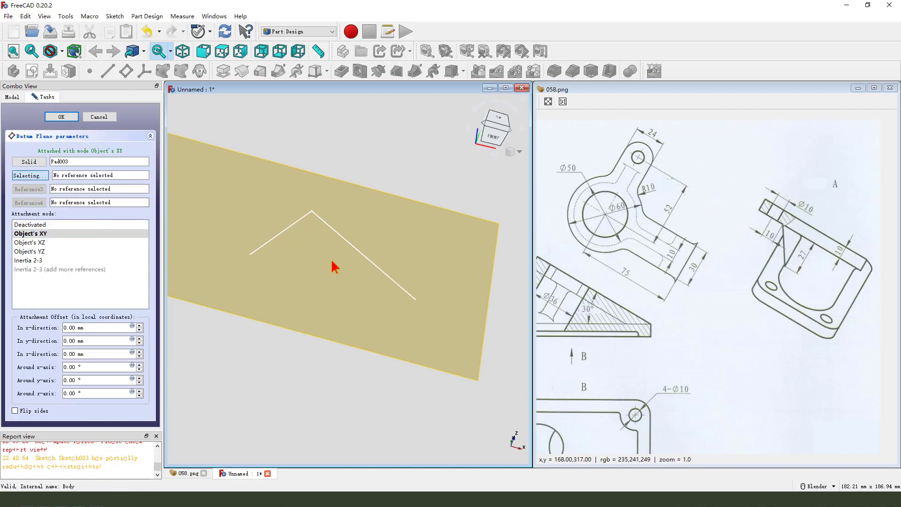
pyautogui.click(332, 230)
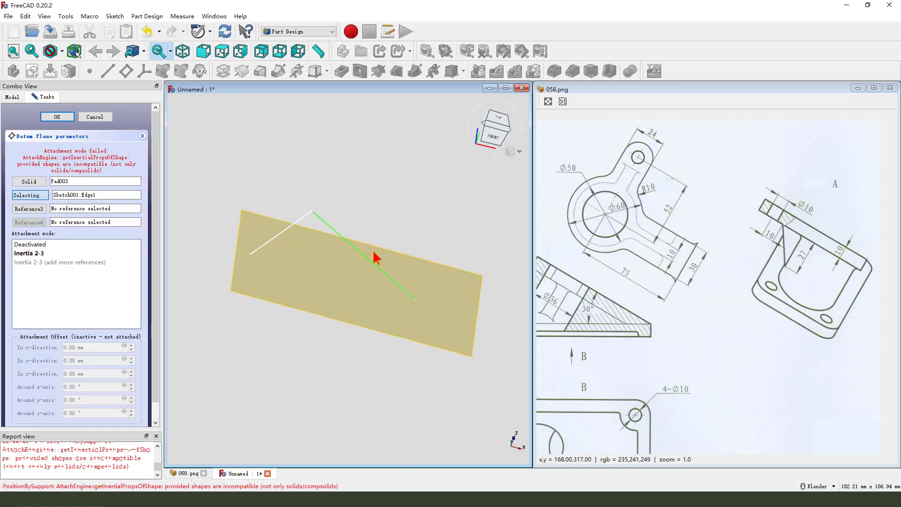
pyautogui.click(99, 117)
pyautogui.click(371, 192)
pyautogui.scroll(2, 317, 227)
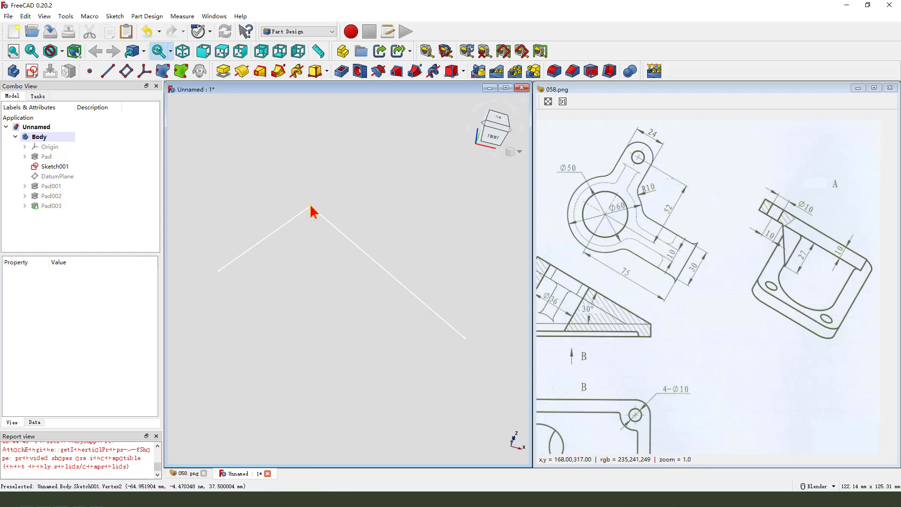
# Step: Create a datum plane through the upper vertex of Sketch001, attached Normal to edge on the long slanted line
pyautogui.click(126, 72)
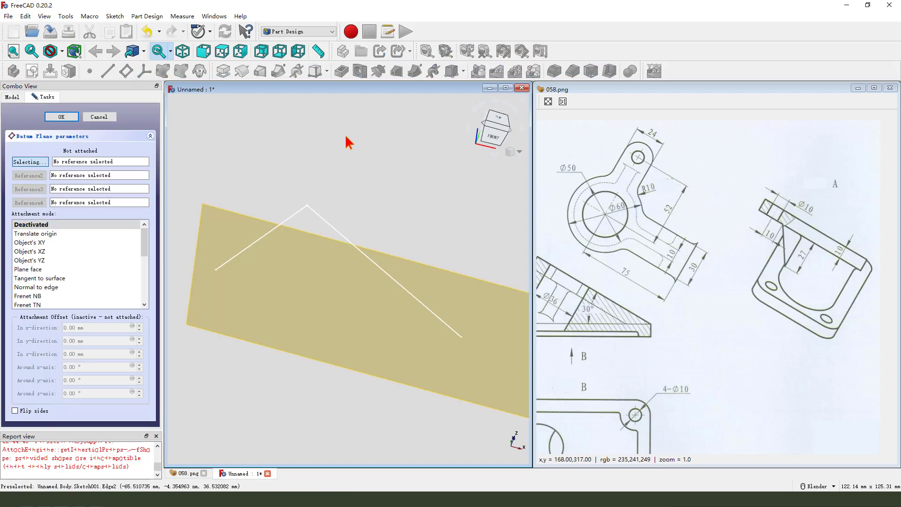
pyautogui.click(307, 207)
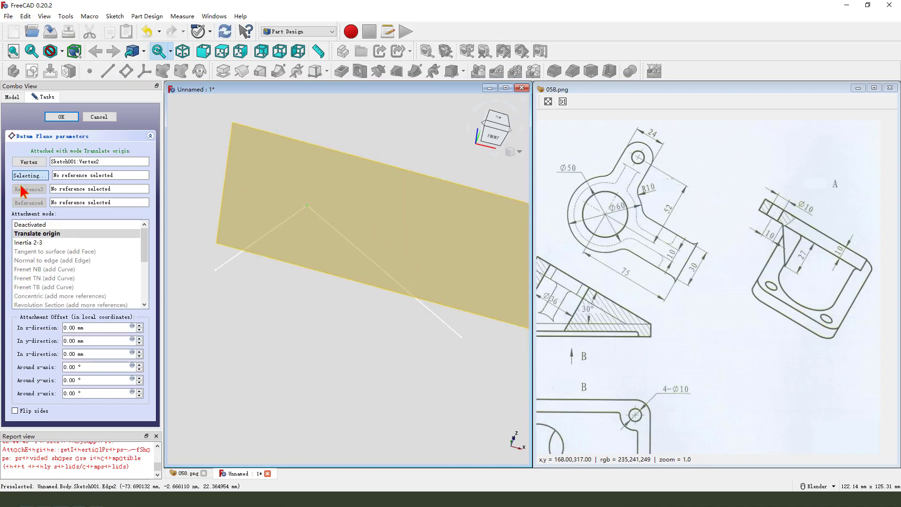
pyautogui.click(336, 229)
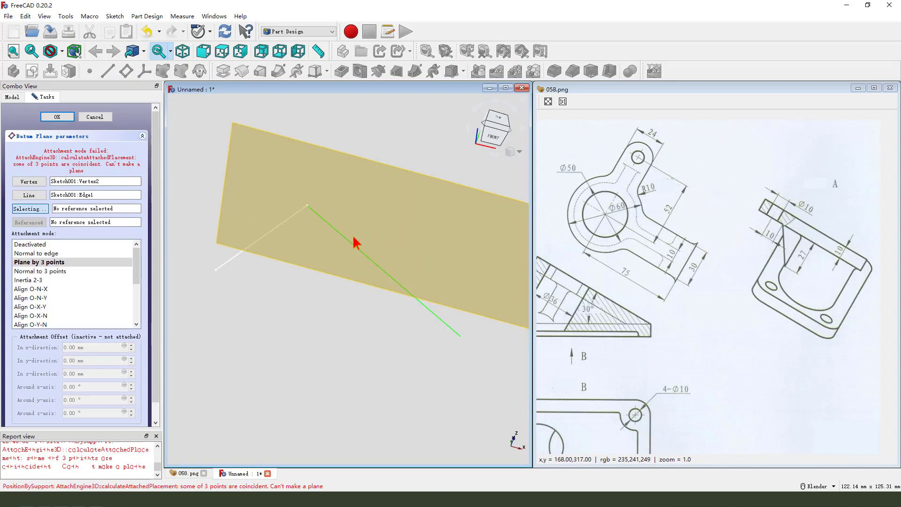
pyautogui.click(43, 254)
pyautogui.scroll(-3, 366, 236)
pyautogui.moveTo(373, 274)
pyautogui.mouseDown(button='middle')
pyautogui.moveTo(340, 286)
pyautogui.moveTo(317, 277)
pyautogui.moveTo(411, 253)
pyautogui.moveTo(371, 242)
pyautogui.mouseUp(button='middle')
pyautogui.click(61, 117)
pyautogui.click(402, 274)
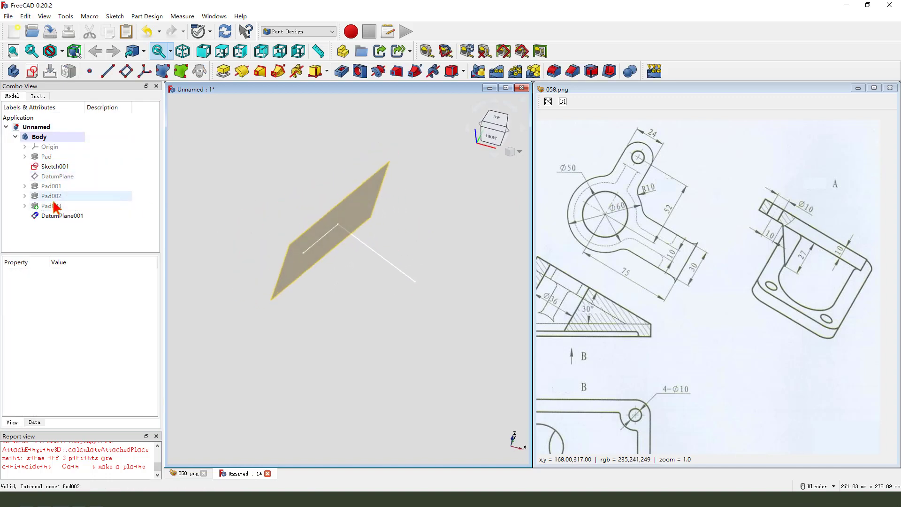
# Step: Show the Pad003 solid again
pyautogui.click(52, 205)
pyautogui.press('space')
pyautogui.moveTo(342, 288); pyautogui.dragTo(312, 129, button='middle')
pyautogui.click(386, 336)
# Step: Create a sketch on the new datum plane and switch the model to section view
pyautogui.click(297, 118)
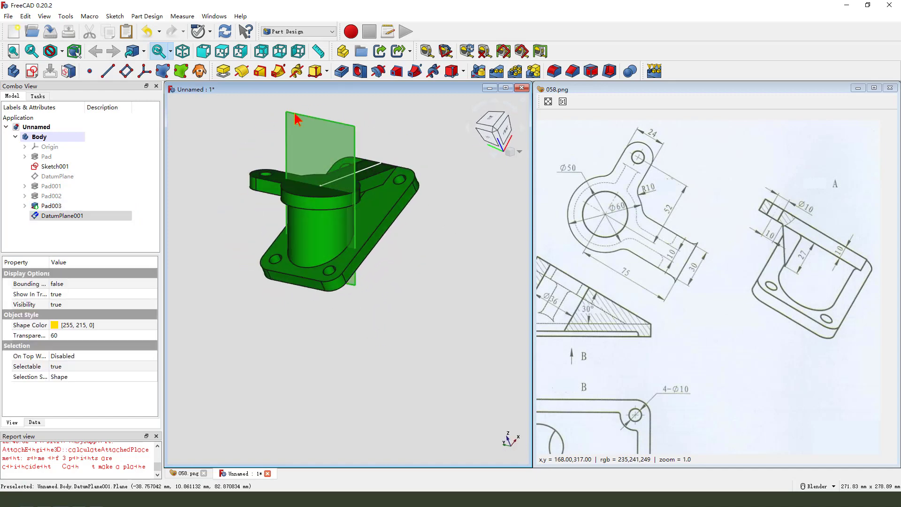
pyautogui.scroll(1, 296, 118)
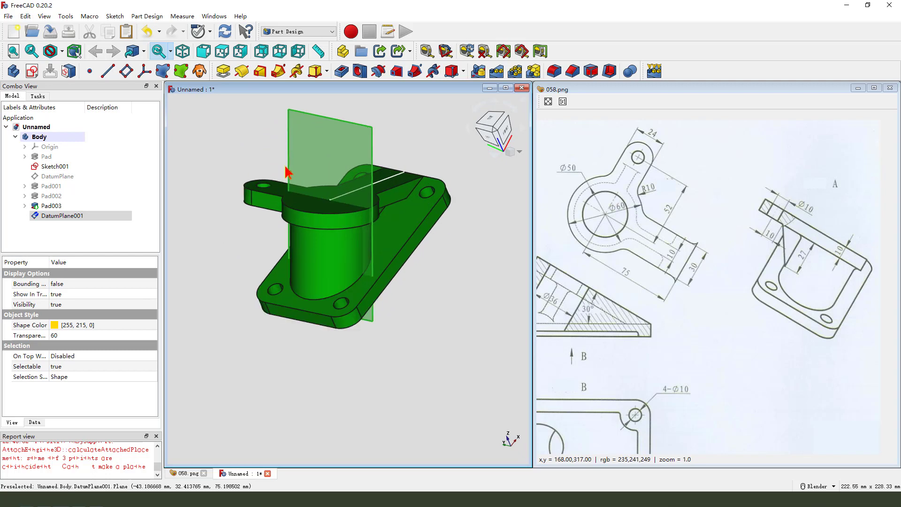
pyautogui.click(33, 71)
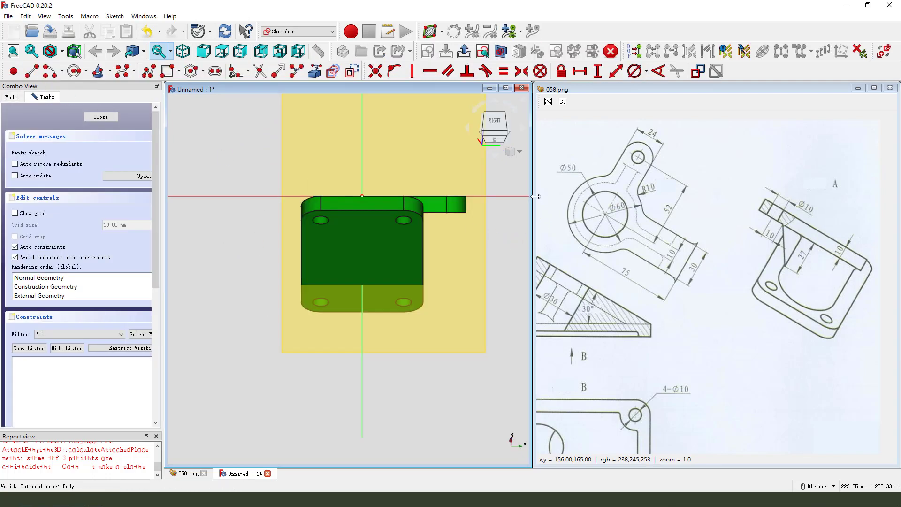
pyautogui.click(500, 52)
pyautogui.scroll(5, 506, 237)
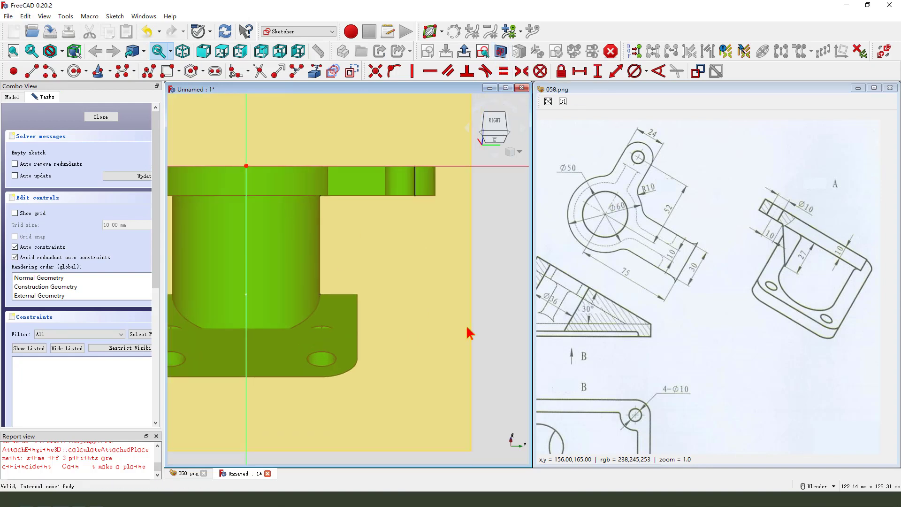
# Step: Project the vertical edge of the short arm's hole as external geometry
pyautogui.click(329, 76)
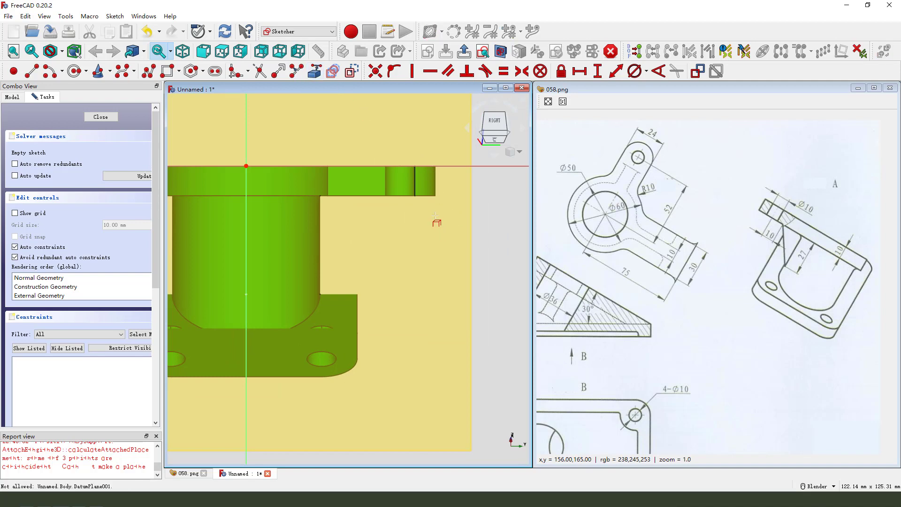
pyautogui.click(415, 188)
pyautogui.scroll(-2, 434, 243)
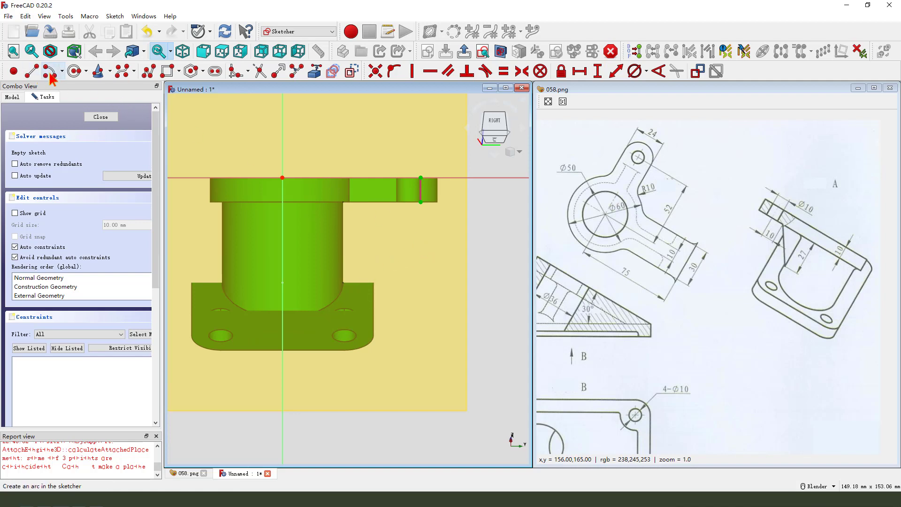
# Step: Sketch a closed right triangle beneath the short arm with a polyline, its upper edge horizontal and its inner edge vertical inside the cylinder
pyautogui.click(149, 71)
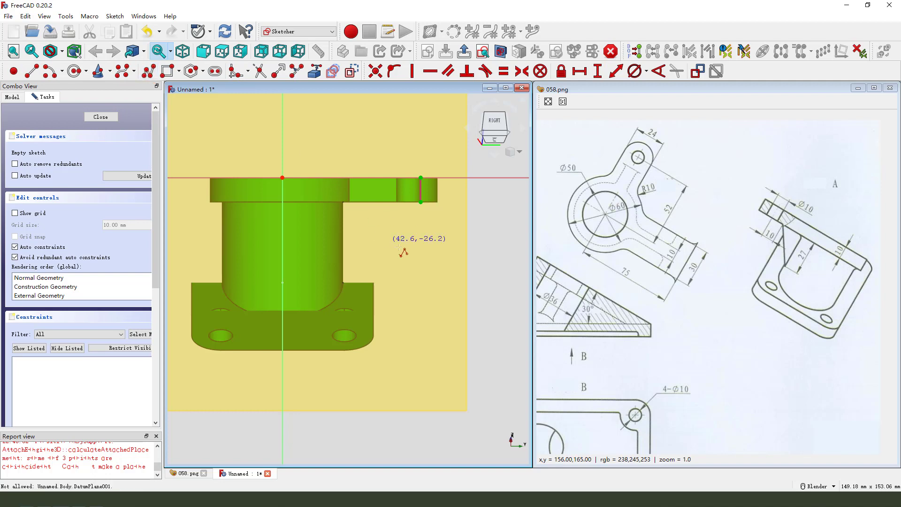
pyautogui.click(421, 203)
pyautogui.click(320, 205)
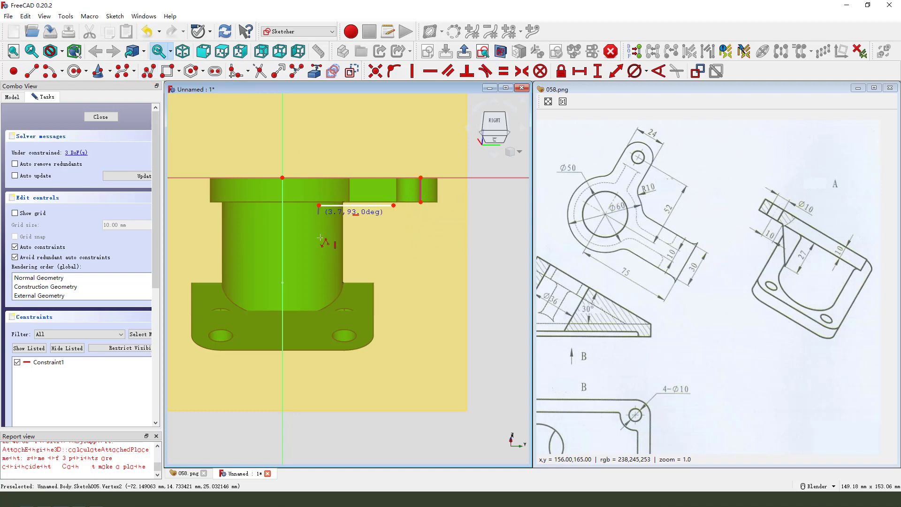
pyautogui.click(321, 292)
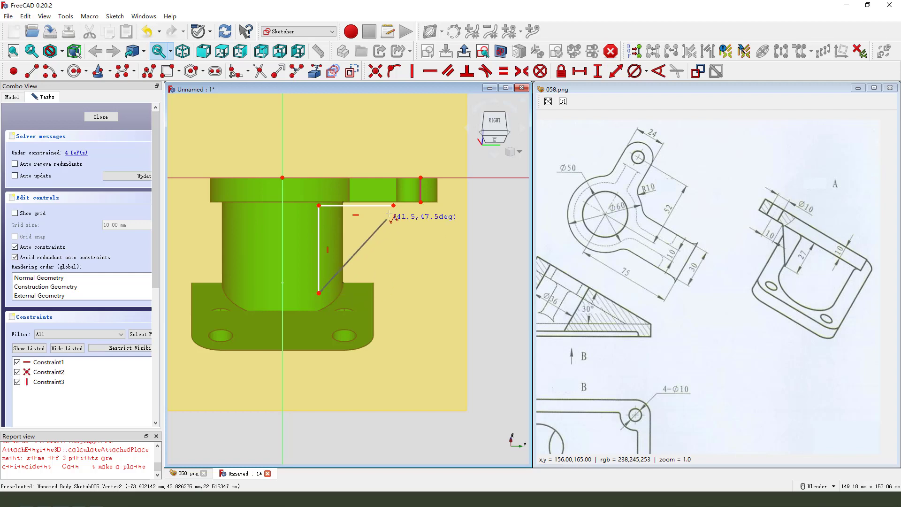
pyautogui.click(394, 206)
pyautogui.rightClick(402, 214)
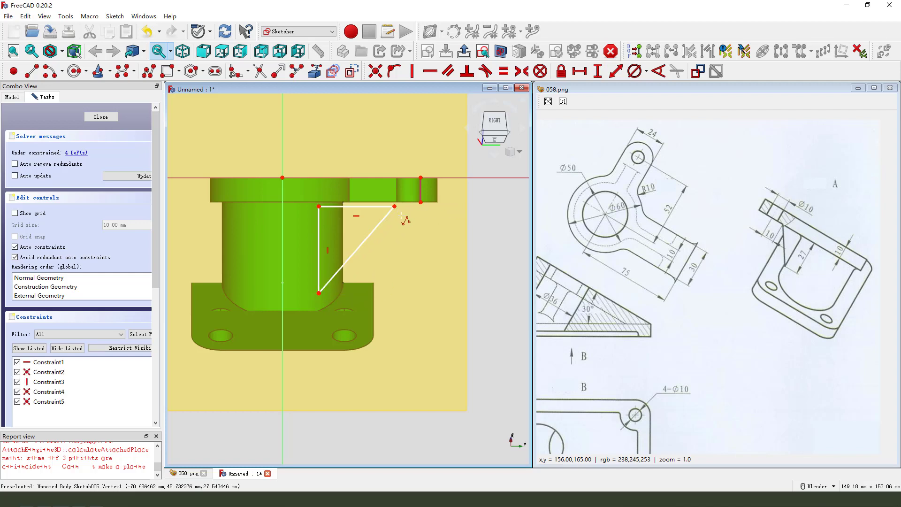
# Step: Constrain the triangle's outer upper corner horizontally level with the lower end of the projected hole edge
pyautogui.click(394, 207)
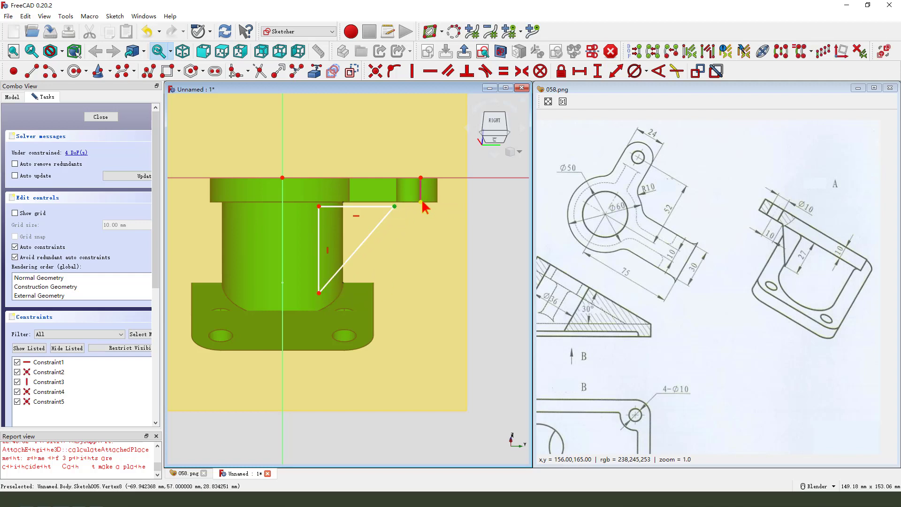
pyautogui.click(421, 202)
pyautogui.click(429, 73)
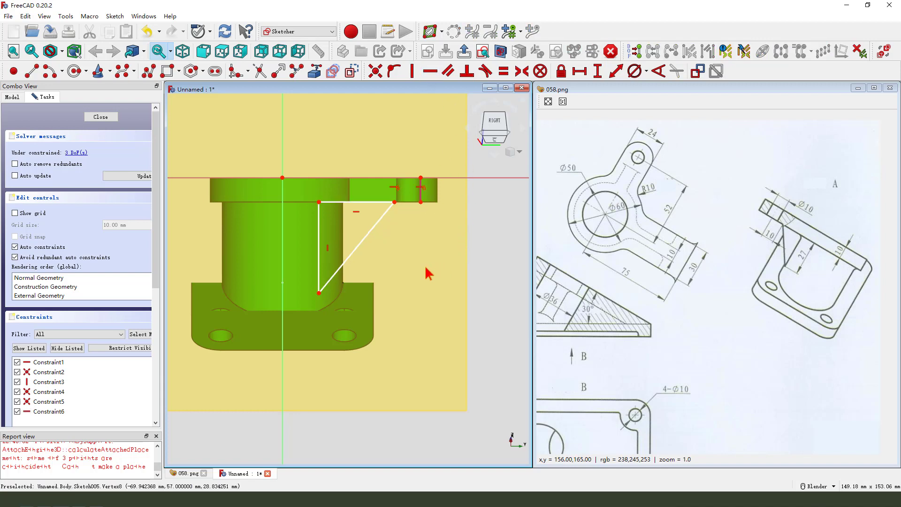
# Step: Set the horizontal distance between the triangle's outer upper corner and the projected hole edge to 15 mm, placing the dimension below the arm
pyautogui.click(394, 202)
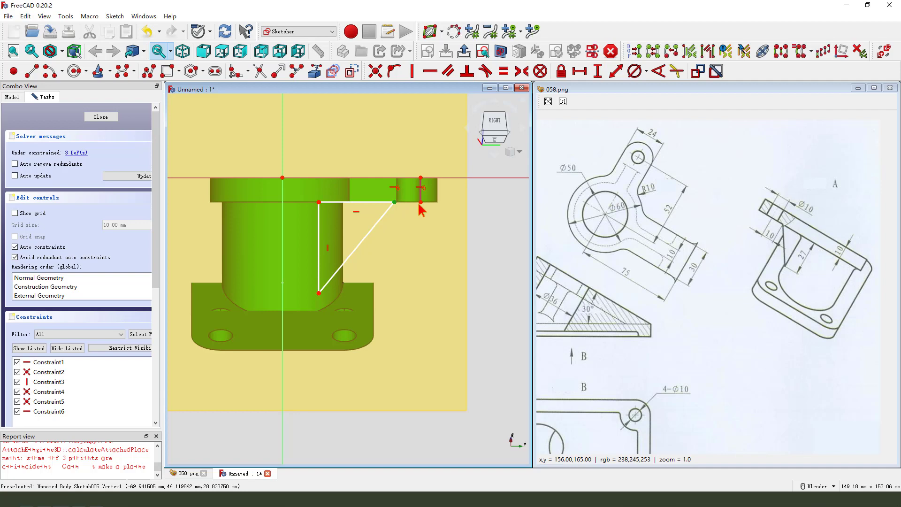
pyautogui.click(420, 201)
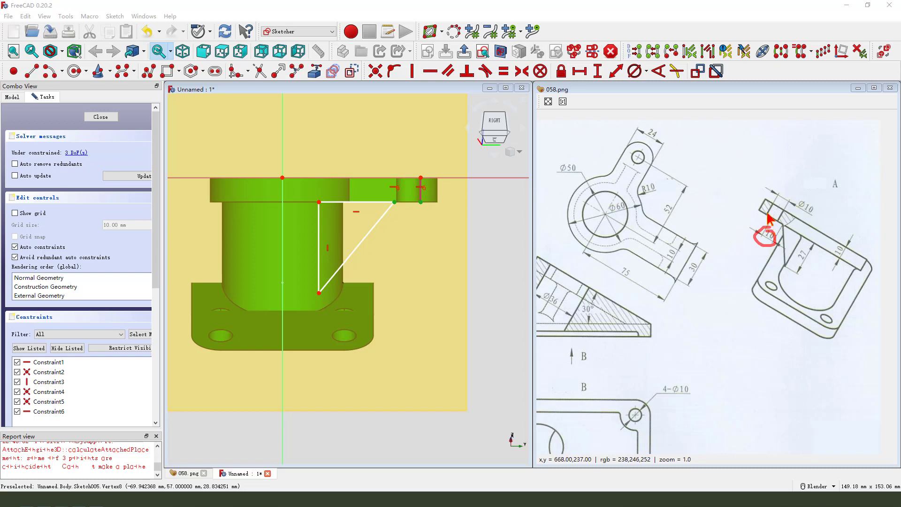
pyautogui.moveTo(767, 214); pyautogui.dragTo(744, 253)
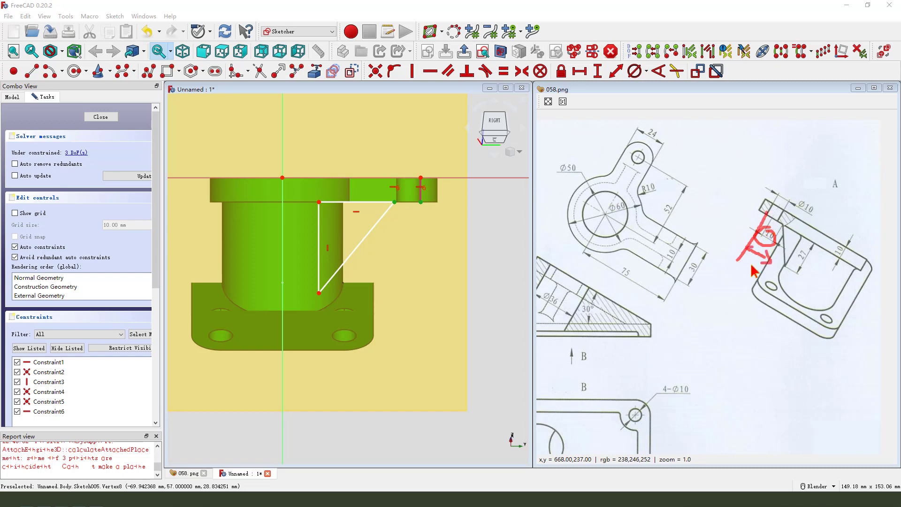
pyautogui.press('Escape')
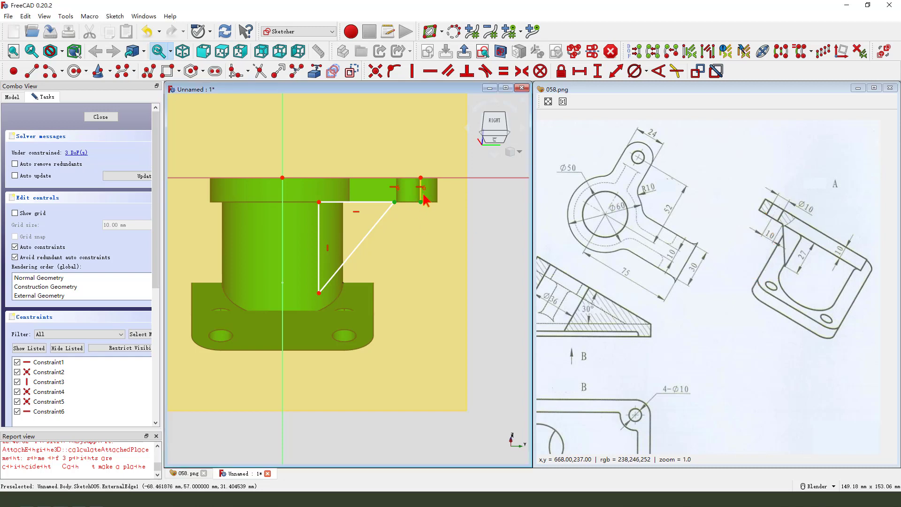
pyautogui.click(579, 71)
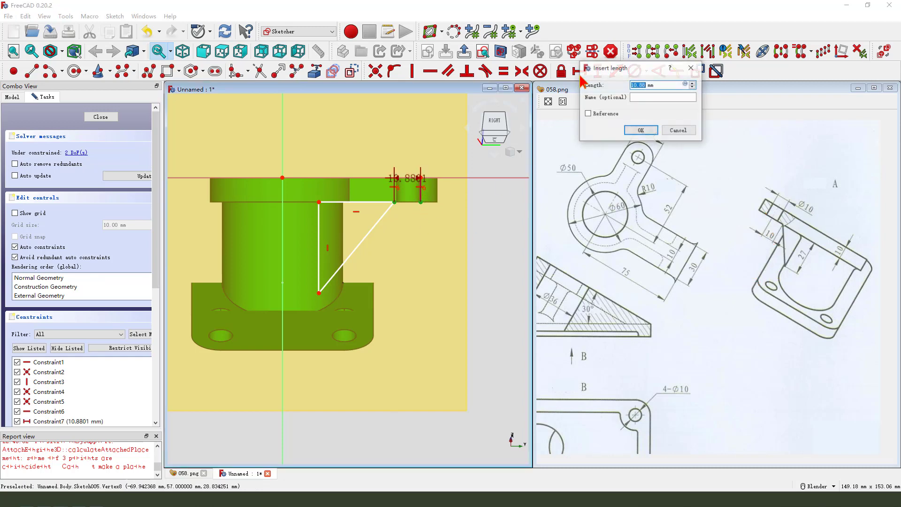
pyautogui.write('15')
pyautogui.press('Return')
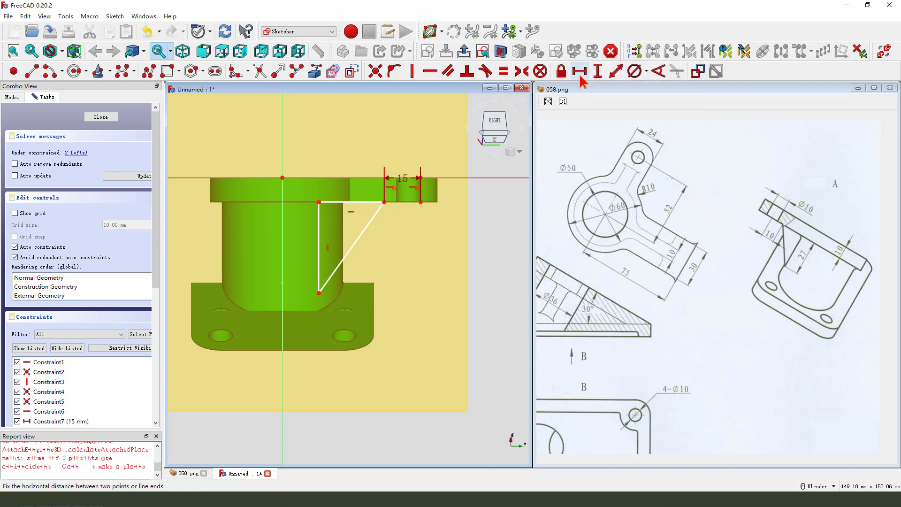
pyautogui.moveTo(407, 212); pyautogui.dragTo(422, 244)
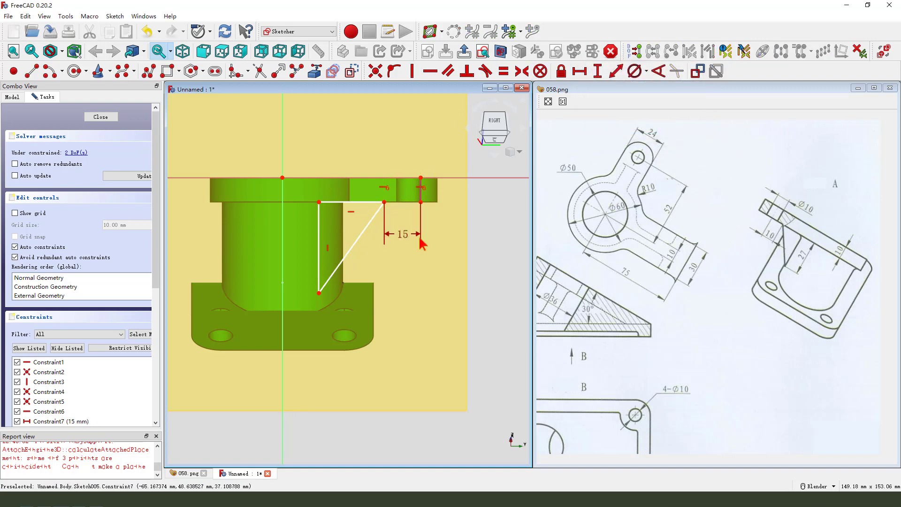
# Step: Draw a vertical line from the triangle's upper edge to its slanted edge and convert it to construction geometry
pyautogui.moveTo(808, 246); pyautogui.dragTo(811, 255)
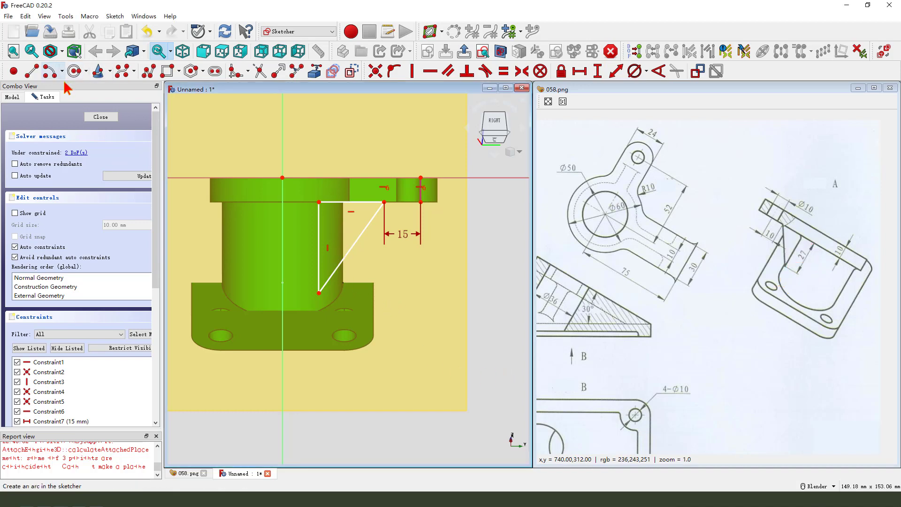
pyautogui.click(32, 71)
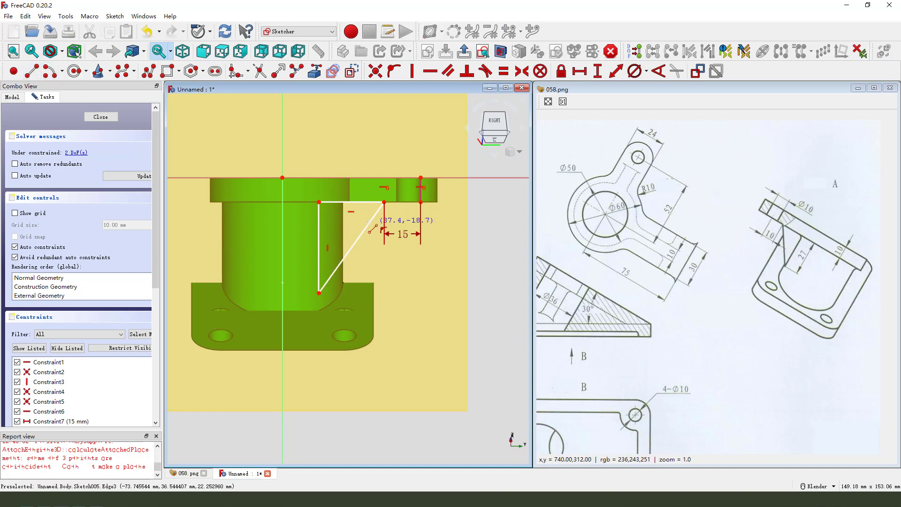
pyautogui.click(335, 203)
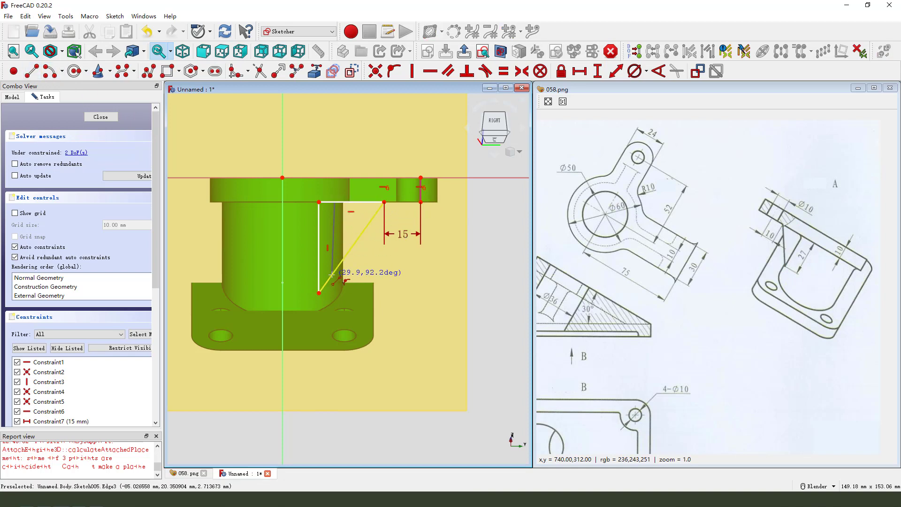
pyautogui.click(334, 274)
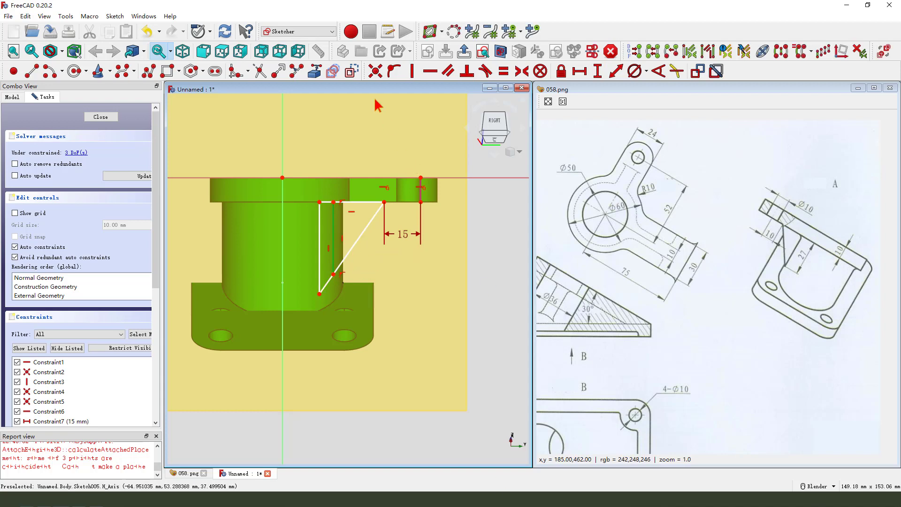
pyautogui.click(352, 72)
pyautogui.scroll(1, 429, 291)
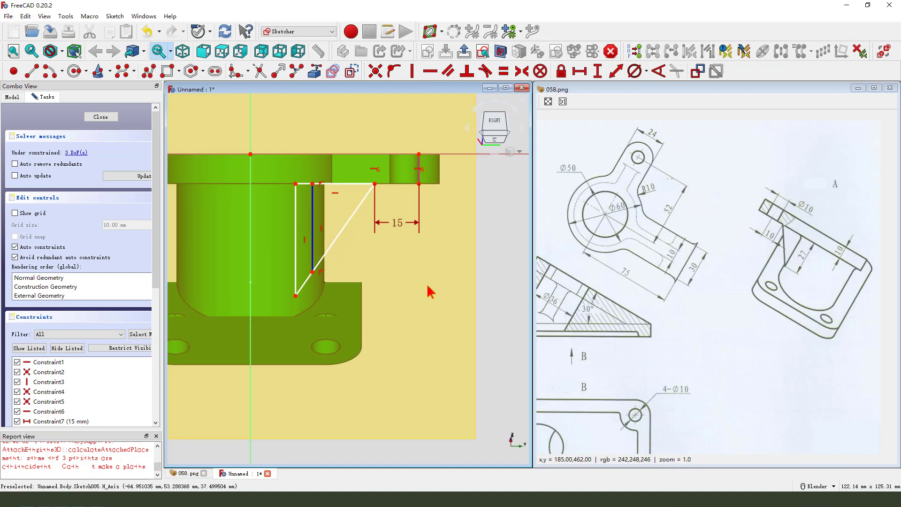
# Step: Set the vertical length of the construction line to 27 mm
pyautogui.click(315, 204)
pyautogui.click(598, 71)
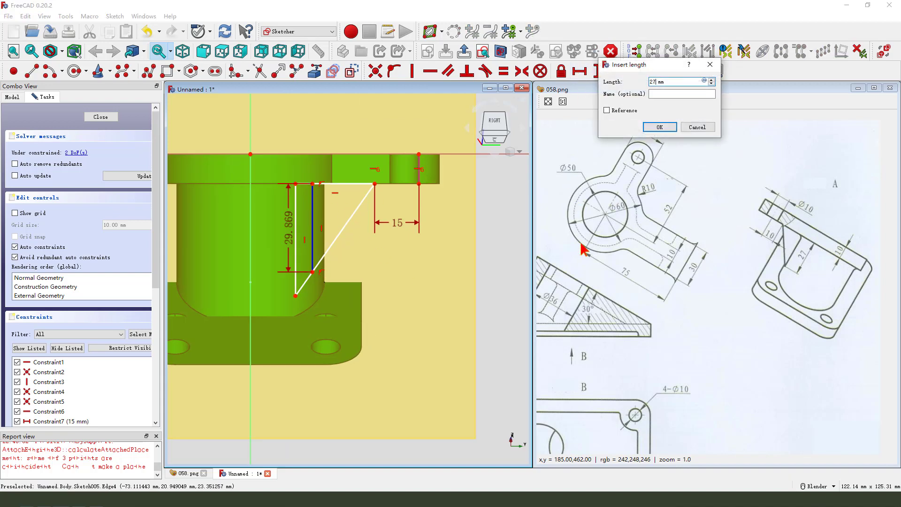
pyautogui.press('Return')
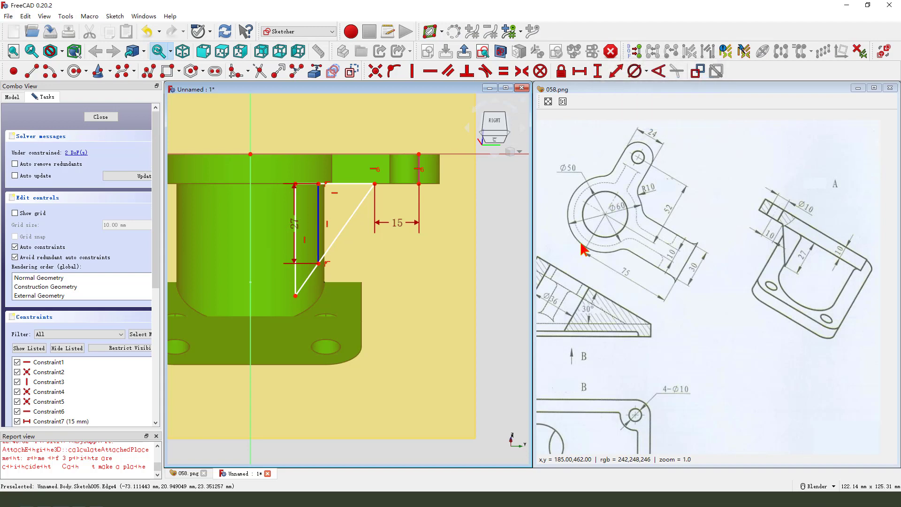
# Step: Set the horizontal distance from the origin to the construction line's lower end to 25 mm and move the 25 and 27 mm dimensions clear
pyautogui.click(319, 264)
pyautogui.click(251, 154)
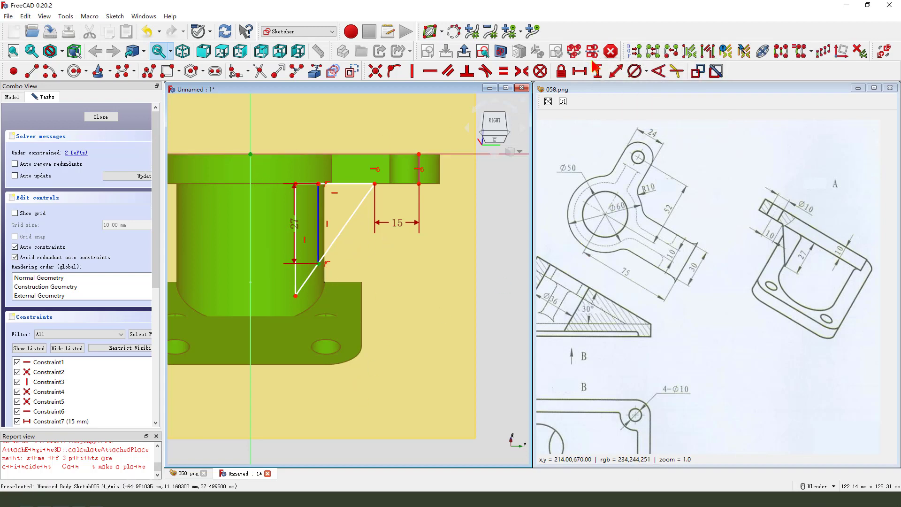
pyautogui.click(581, 72)
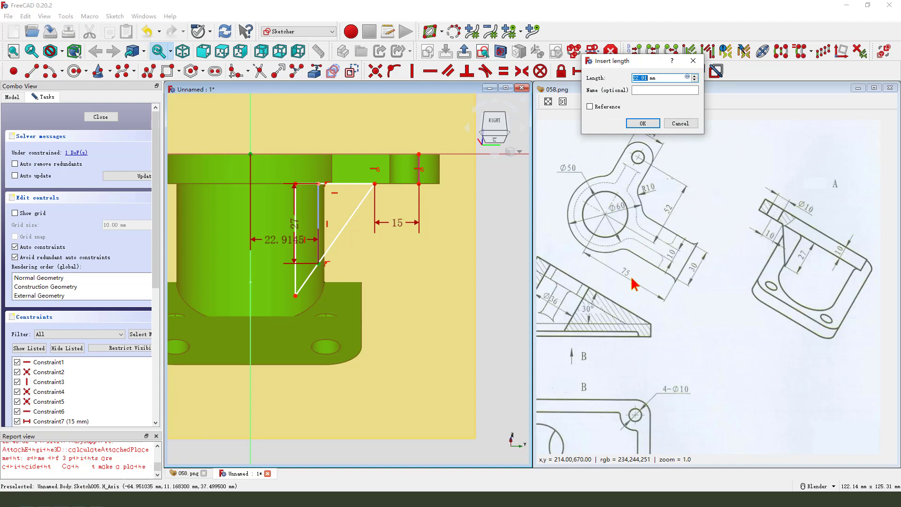
pyautogui.press('Return')
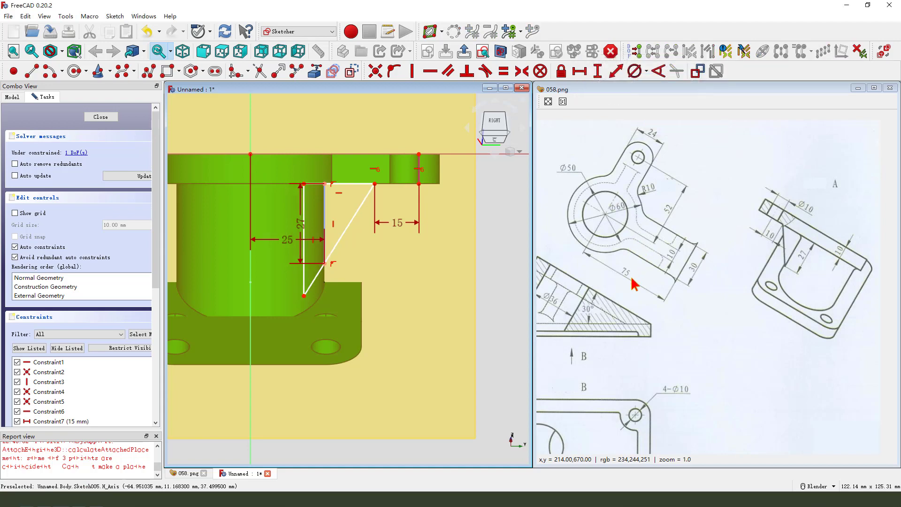
pyautogui.moveTo(295, 241); pyautogui.dragTo(284, 134)
pyautogui.moveTo(294, 228); pyautogui.dragTo(314, 221)
# Step: Fix the length of the triangle's upper edge at 23.95 mm, tidy the dimension positions and close the sketch
pyautogui.click(351, 184)
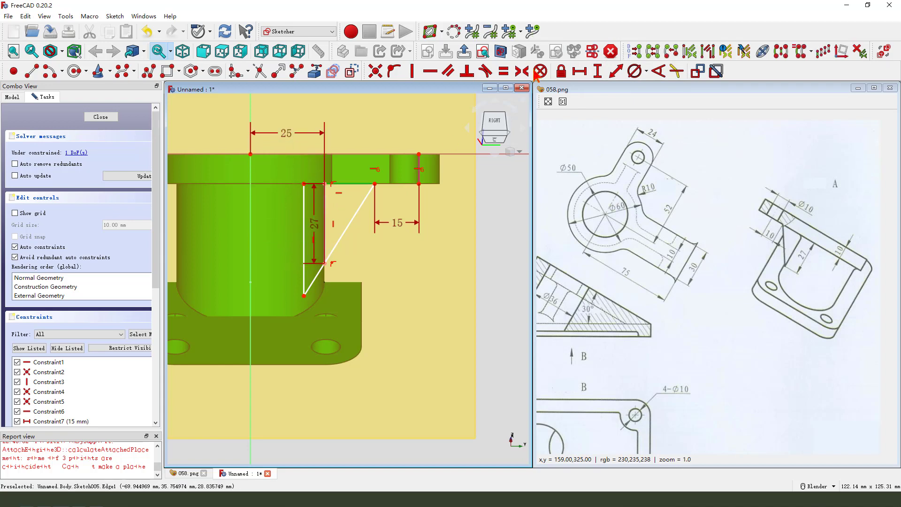
pyautogui.click(579, 71)
pyautogui.click(642, 126)
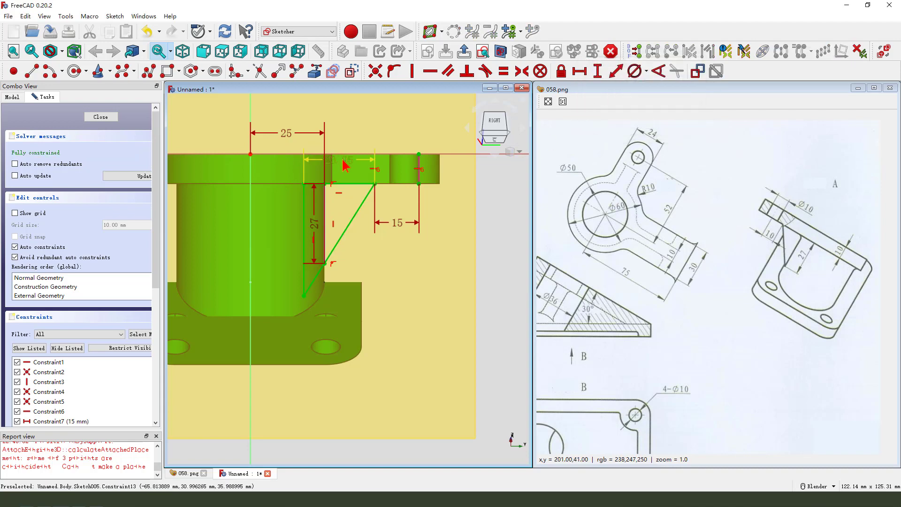
pyautogui.moveTo(346, 165); pyautogui.dragTo(342, 115)
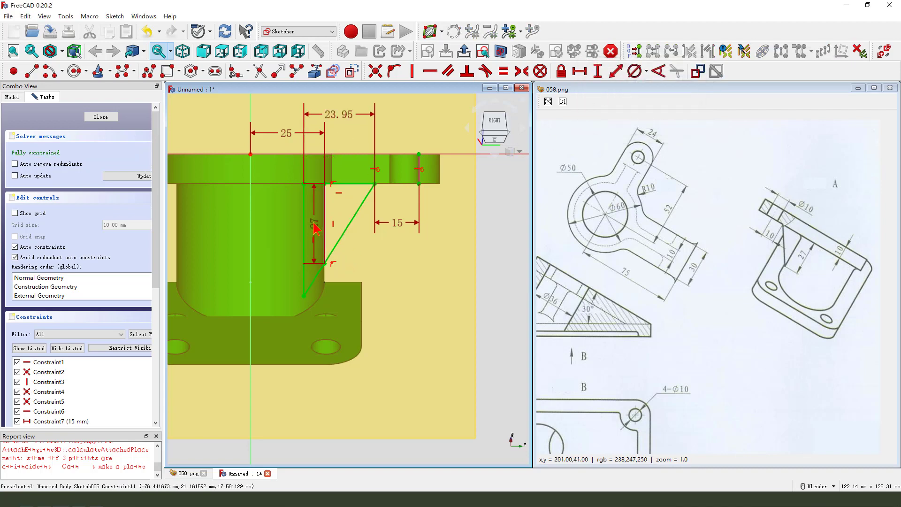
pyautogui.moveTo(315, 225); pyautogui.dragTo(292, 226)
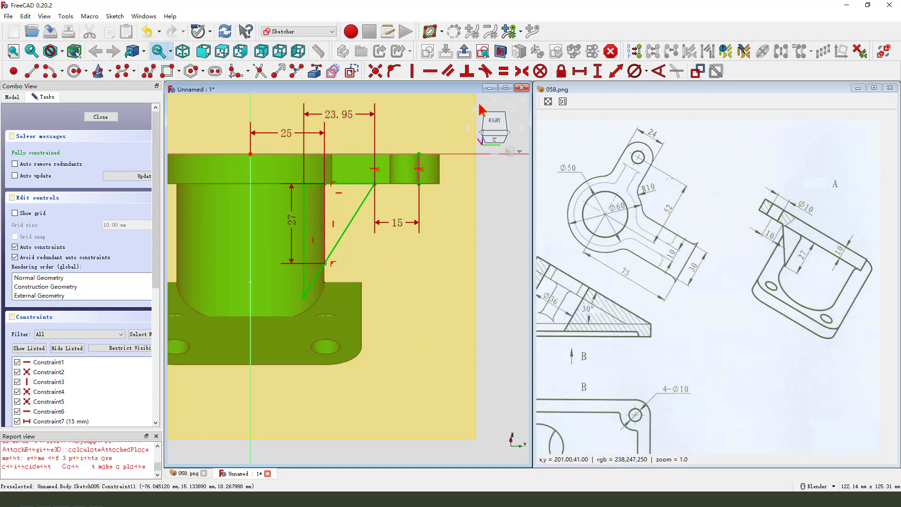
pyautogui.click(467, 55)
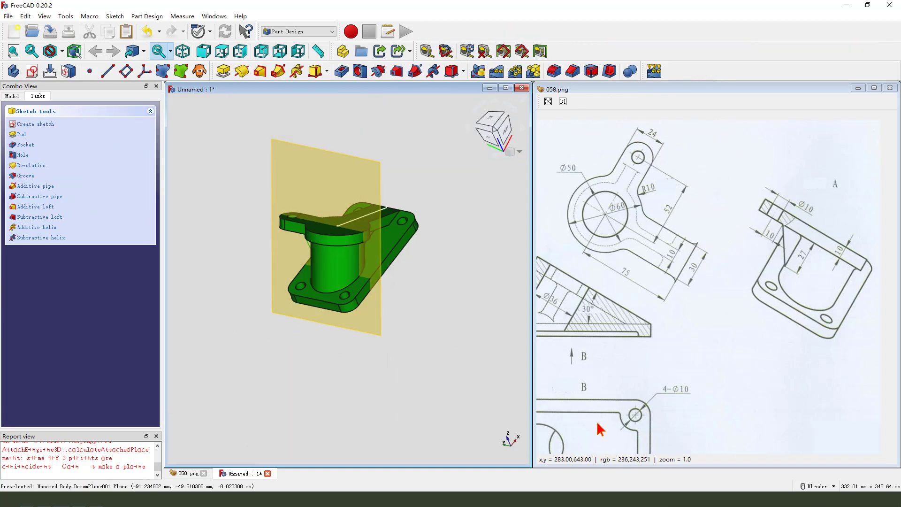
# Step: Pad the triangular rib sketch with type Dimension and a length of 10 mm, symmetric to its plane
pyautogui.click(225, 71)
pyautogui.moveTo(283, 273); pyautogui.dragTo(378, 291, button='middle')
pyautogui.scroll(1, 281, 256)
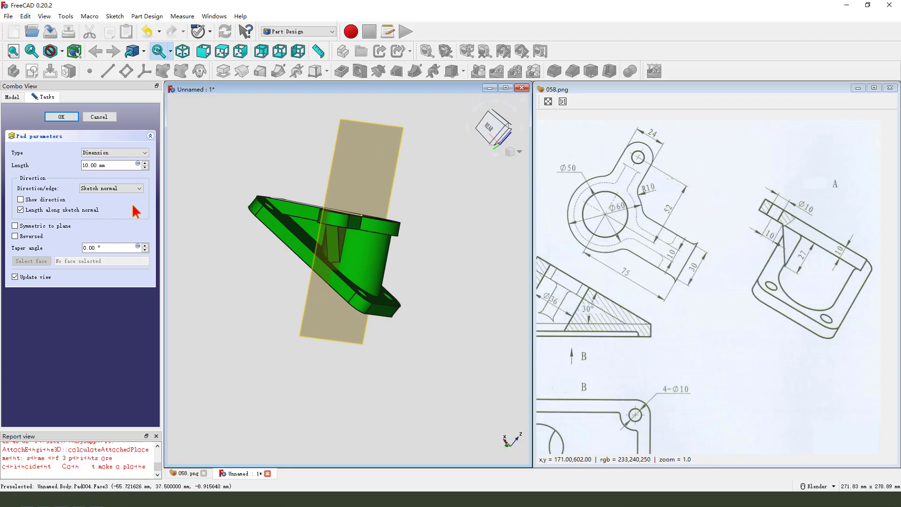
pyautogui.click(118, 155)
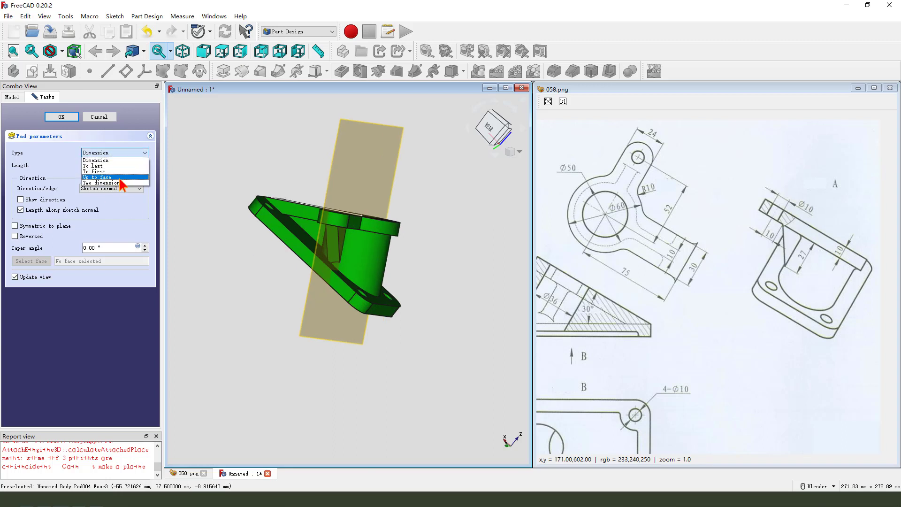
pyautogui.click(111, 160)
pyautogui.hotkey('ctrl', '2')
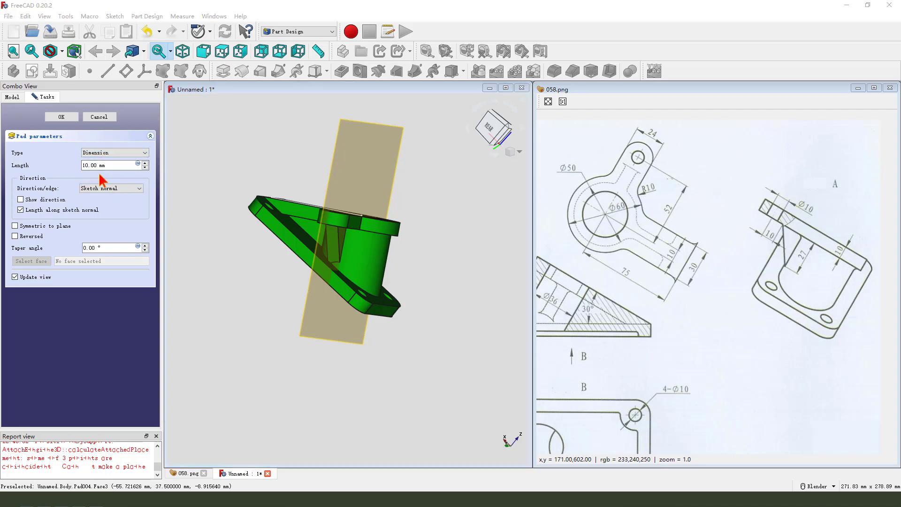
pyautogui.moveTo(100, 174); pyautogui.dragTo(103, 181)
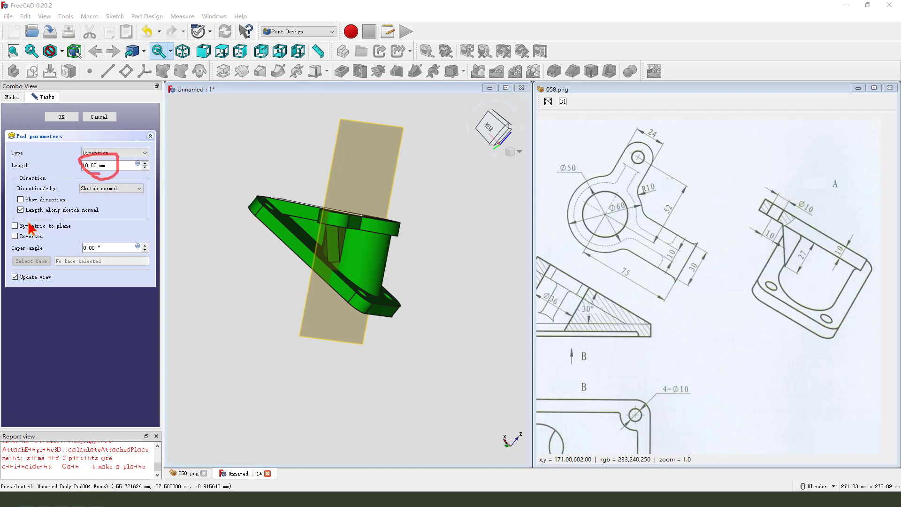
pyautogui.press('Escape')
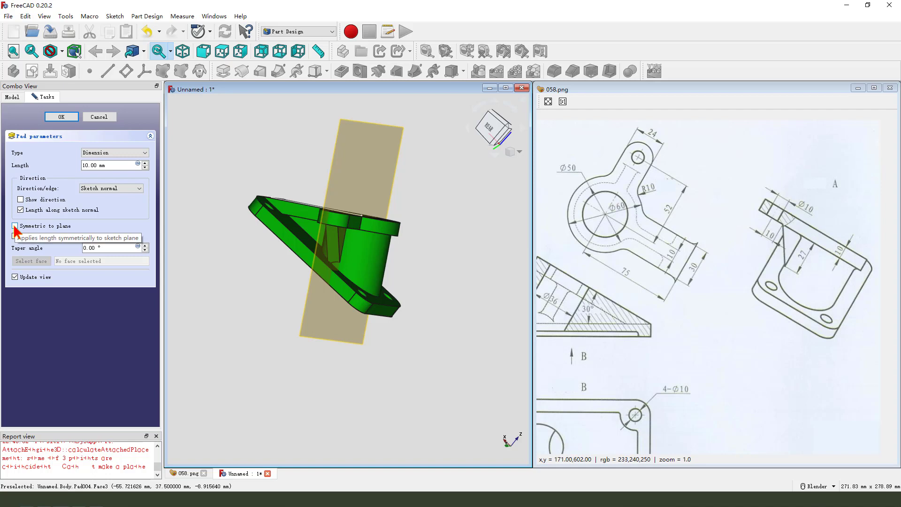
pyautogui.click(15, 227)
pyautogui.moveTo(329, 277); pyautogui.dragTo(374, 269, button='middle')
pyautogui.moveTo(336, 249)
pyautogui.mouseDown()
pyautogui.moveTo(355, 214)
pyautogui.moveTo(336, 242)
pyautogui.mouseUp()
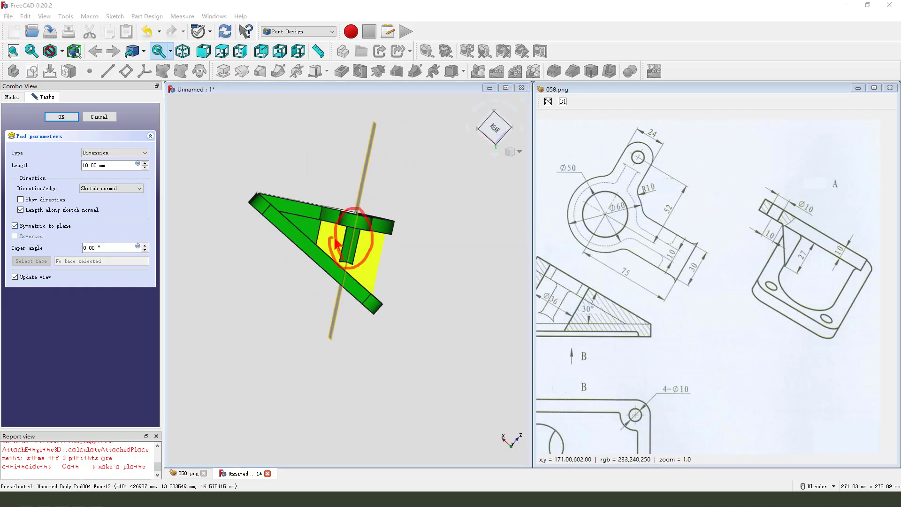
pyautogui.moveTo(394, 268); pyautogui.dragTo(274, 324, button='middle')
# Step: Hide the vertical datum plane DatumPlane001 and show the inclined DatumPlane on the bracket's upper plate
pyautogui.click(405, 136)
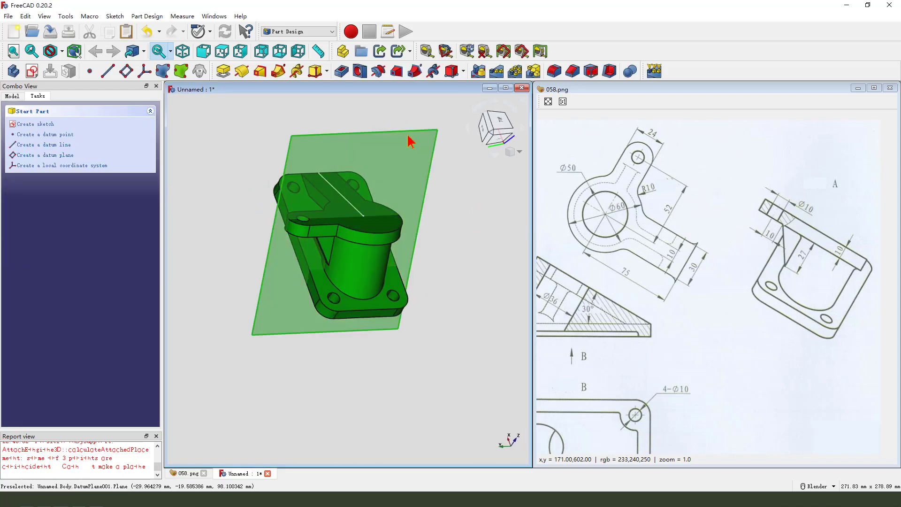
pyautogui.press('space')
pyautogui.moveTo(469, 286); pyautogui.dragTo(381, 319, button='middle')
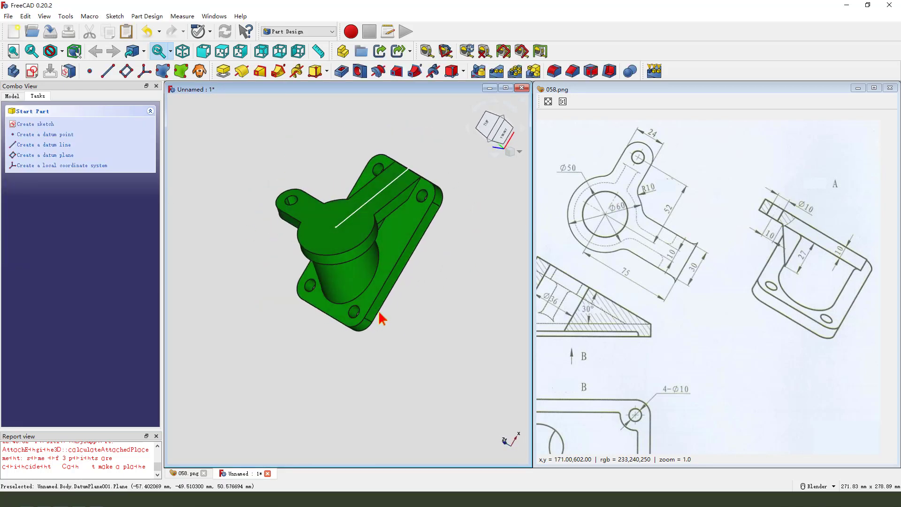
pyautogui.click(12, 96)
pyautogui.click(63, 175)
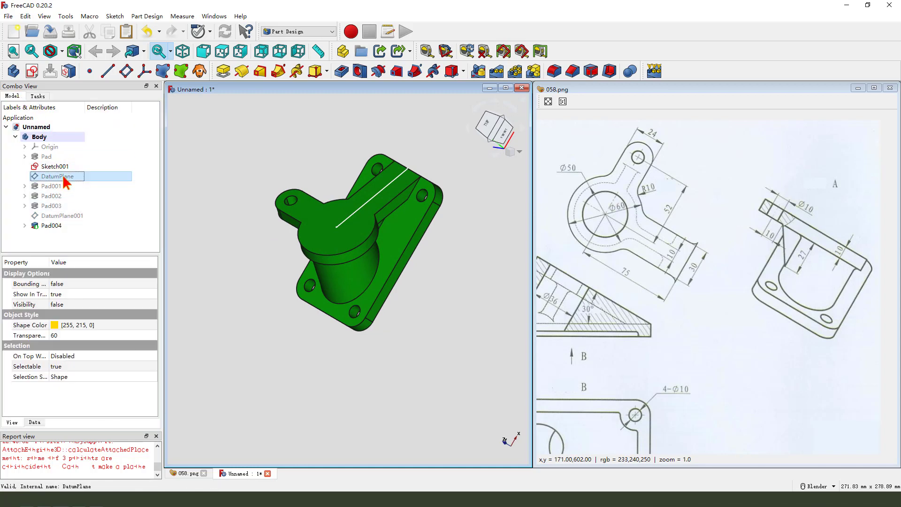
pyautogui.press('space')
pyautogui.click(442, 276)
pyautogui.scroll(-2, 443, 276)
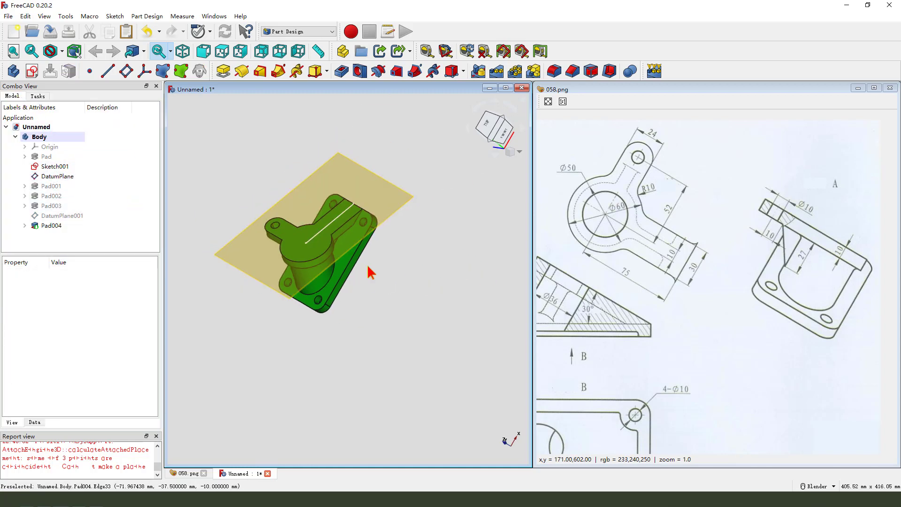
# Step: Start a sketch on the inclined datum plane and draw a circle about 30 mm in diameter centred on the origin
pyautogui.click(365, 171)
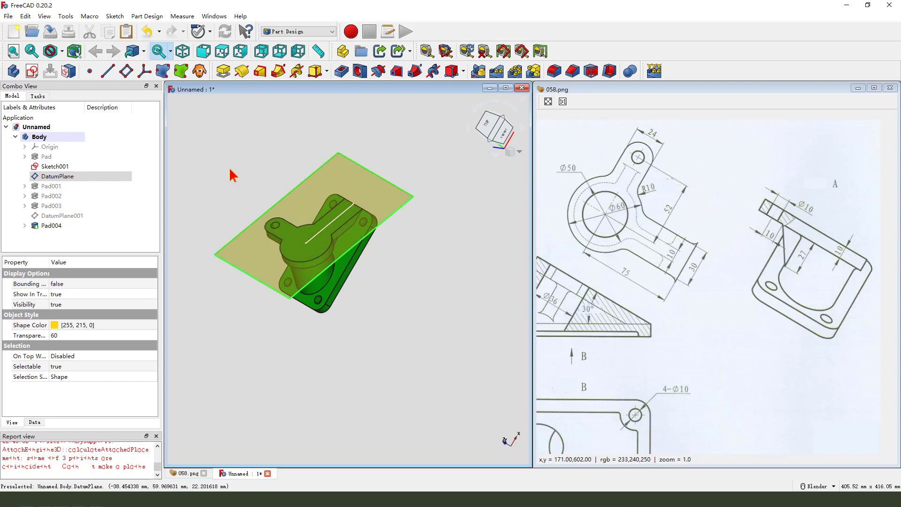
pyautogui.click(32, 73)
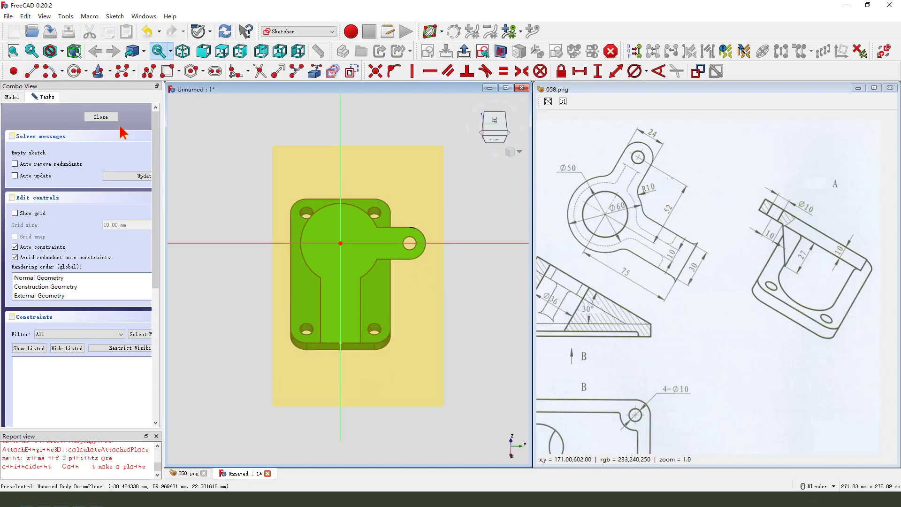
pyautogui.click(75, 71)
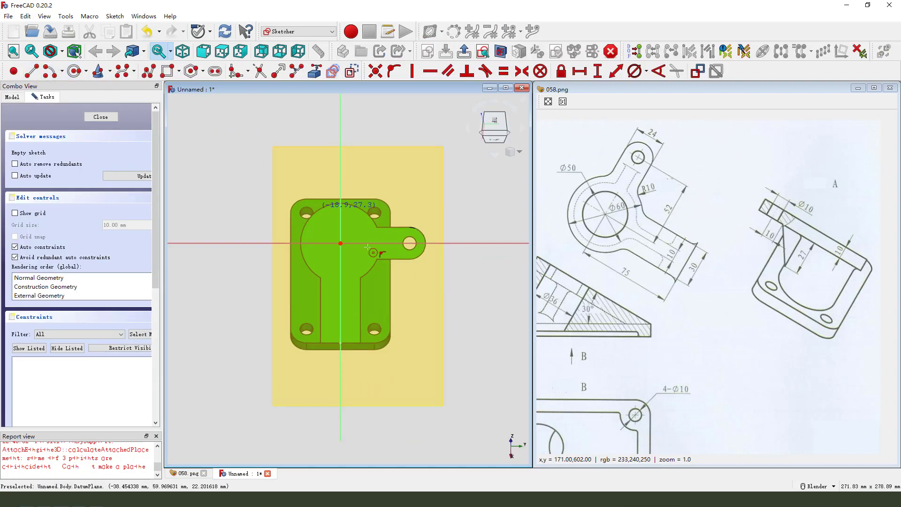
pyautogui.click(341, 243)
pyautogui.click(359, 250)
pyautogui.rightClick(367, 254)
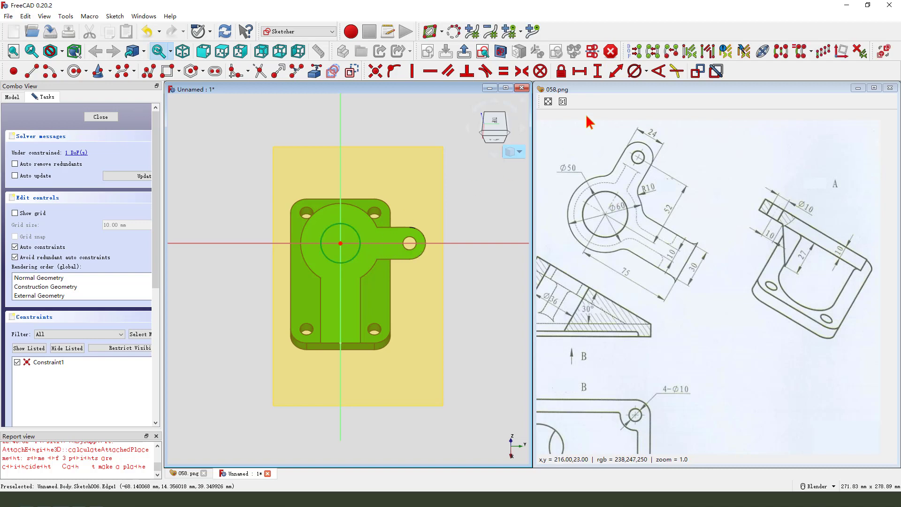
# Step: Constrain the circle's diameter to 36 mm as given in the drawing's section view and close the sketch
pyautogui.click(635, 72)
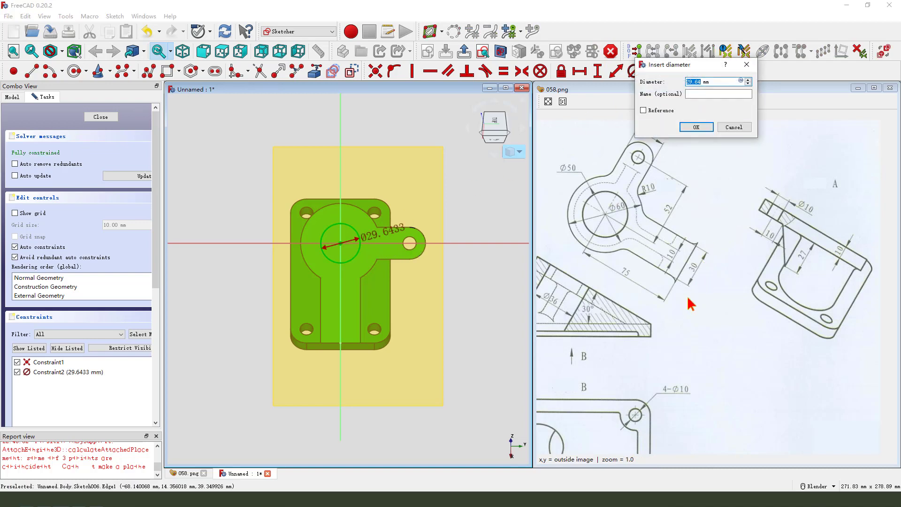
pyautogui.click(730, 127)
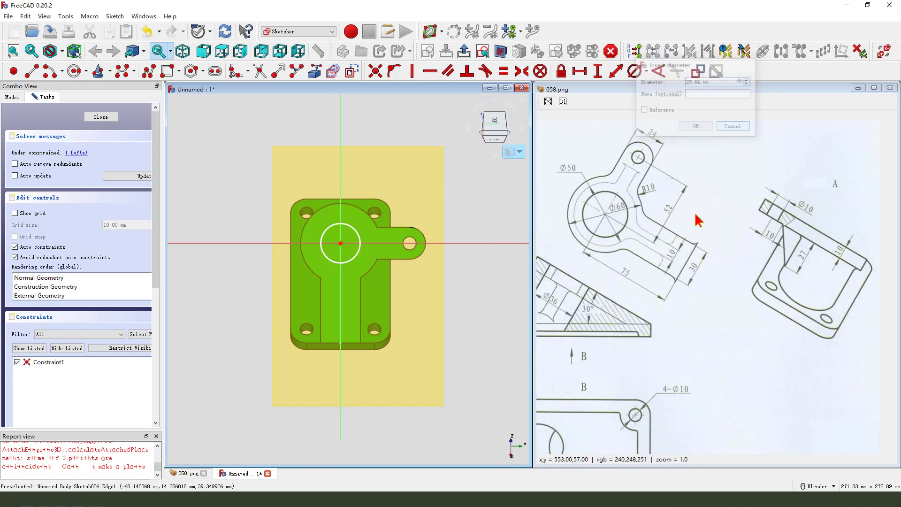
pyautogui.moveTo(638, 304); pyautogui.dragTo(741, 280)
pyautogui.moveTo(741, 280); pyautogui.dragTo(760, 269, button='middle')
pyautogui.moveTo(655, 265); pyautogui.dragTo(675, 251)
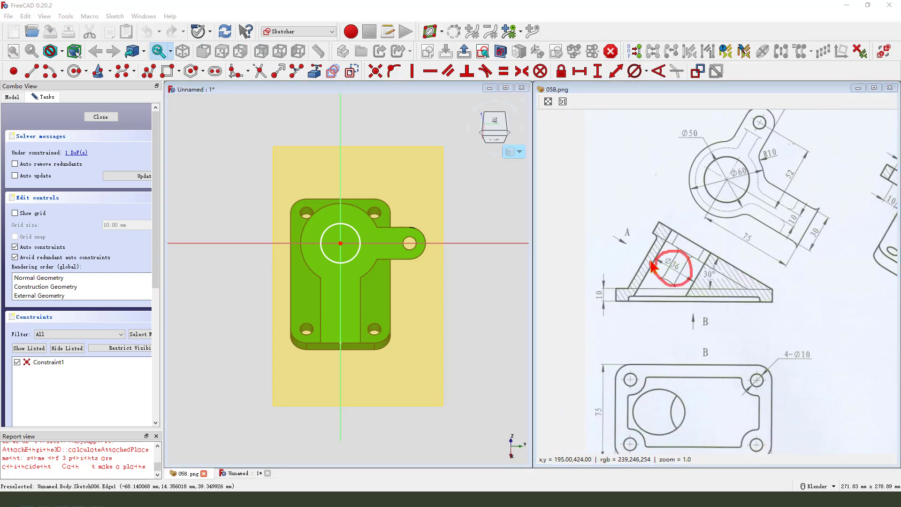
pyautogui.press('Escape')
pyautogui.click(633, 74)
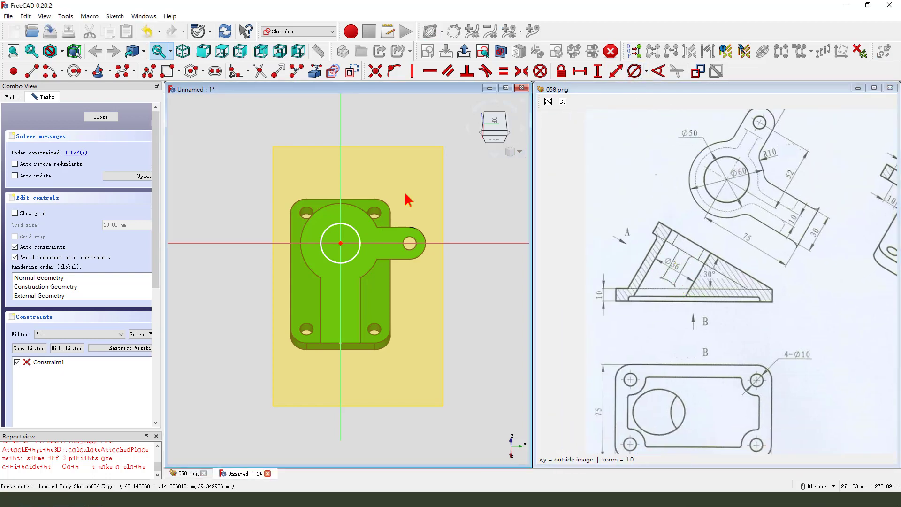
pyautogui.click(357, 239)
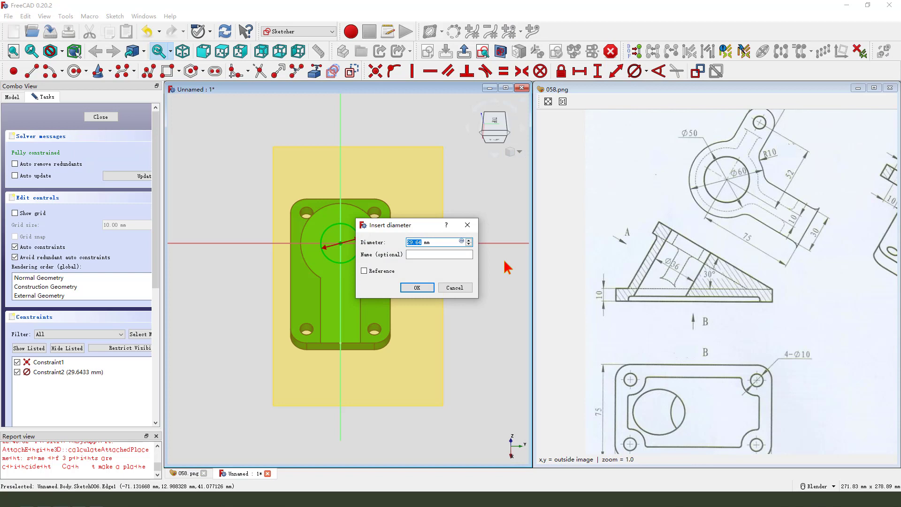
pyautogui.write('36')
pyautogui.press('Return')
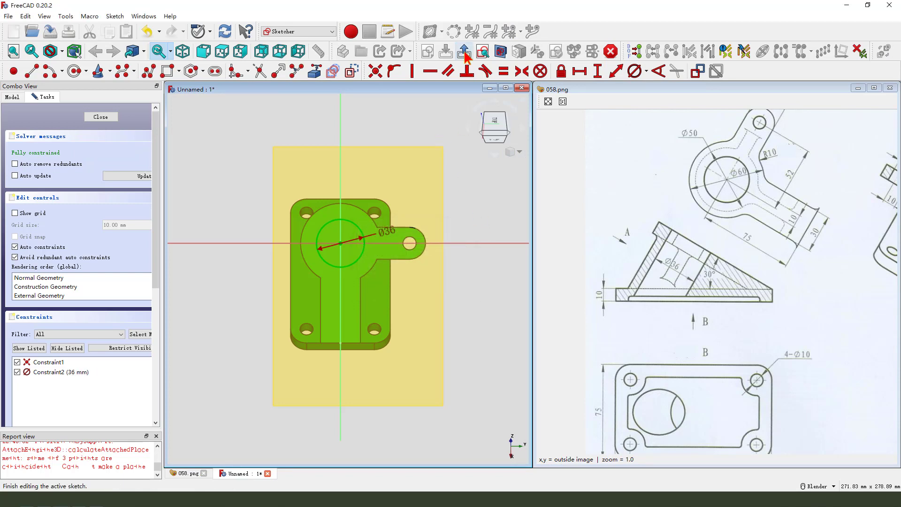
pyautogui.press('Escape')
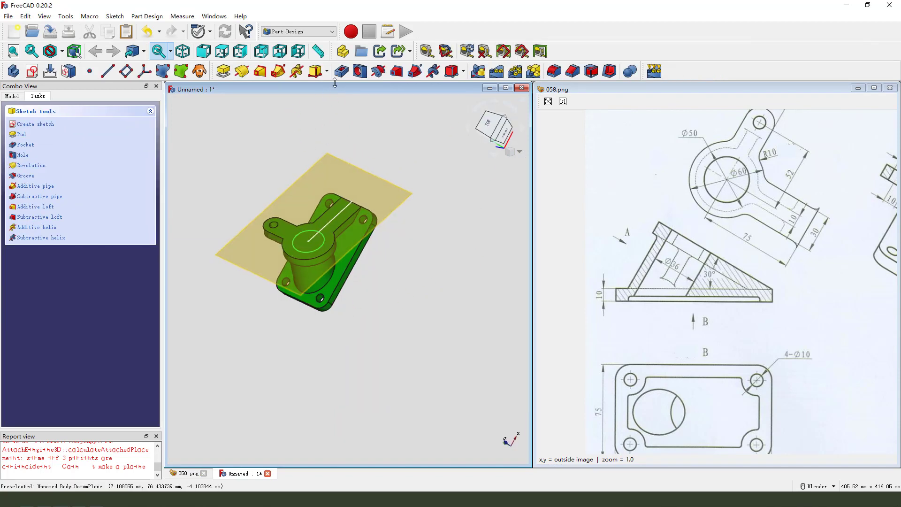
# Step: Pocket the 36 mm circle with type Through all to bore through the cylinder and base
pyautogui.click(341, 72)
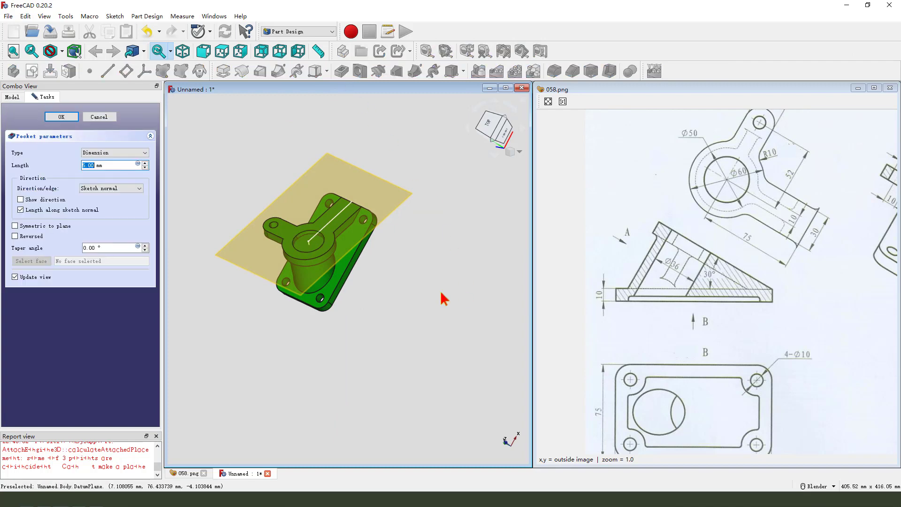
pyautogui.click(115, 153)
pyautogui.click(117, 167)
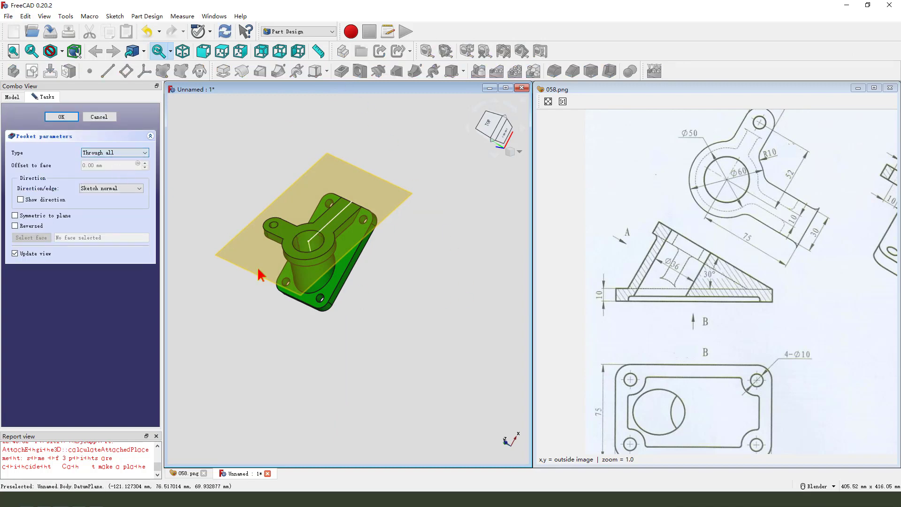
pyautogui.moveTo(261, 275); pyautogui.dragTo(334, 337, button='middle')
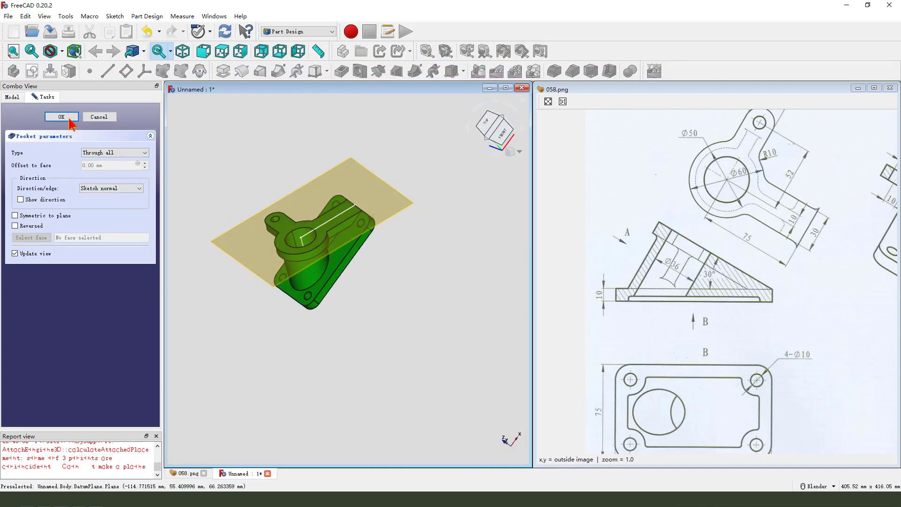
pyautogui.click(61, 117)
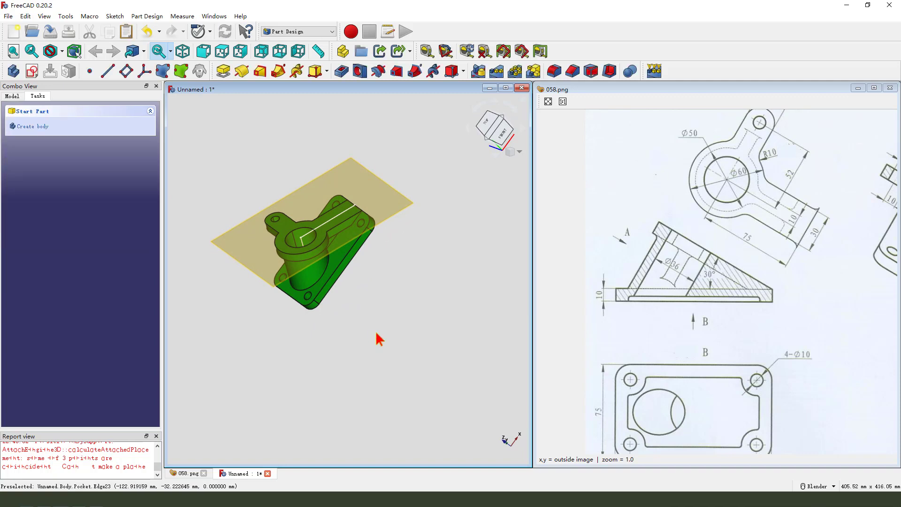
# Step: Hide the inclined datum plane and examine the base recess outline and depth in view B and the section view of the drawing
pyautogui.click(399, 193)
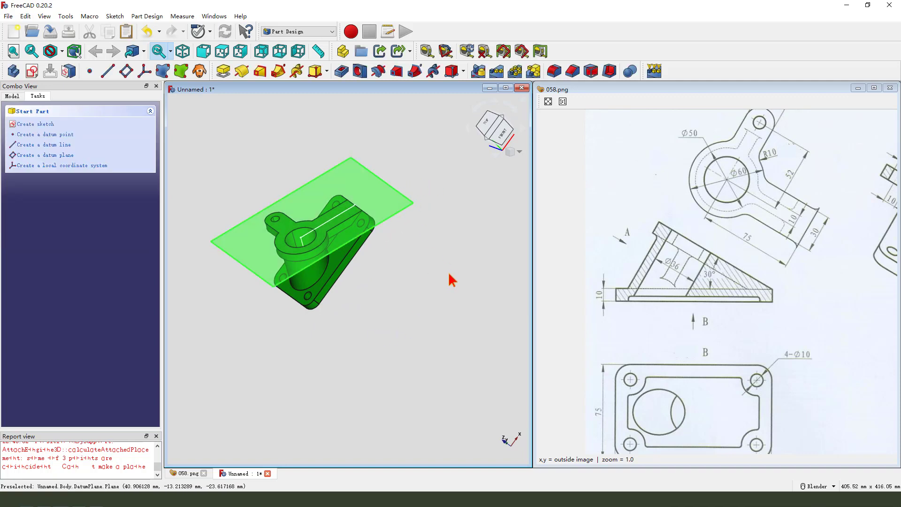
pyautogui.press('space')
pyautogui.moveTo(421, 321)
pyautogui.mouseDown(button='middle')
pyautogui.moveTo(362, 225)
pyautogui.moveTo(417, 279)
pyautogui.moveTo(386, 235)
pyautogui.moveTo(399, 269)
pyautogui.mouseUp(button='middle')
pyautogui.moveTo(769, 394); pyautogui.dragTo(732, 324, button='middle')
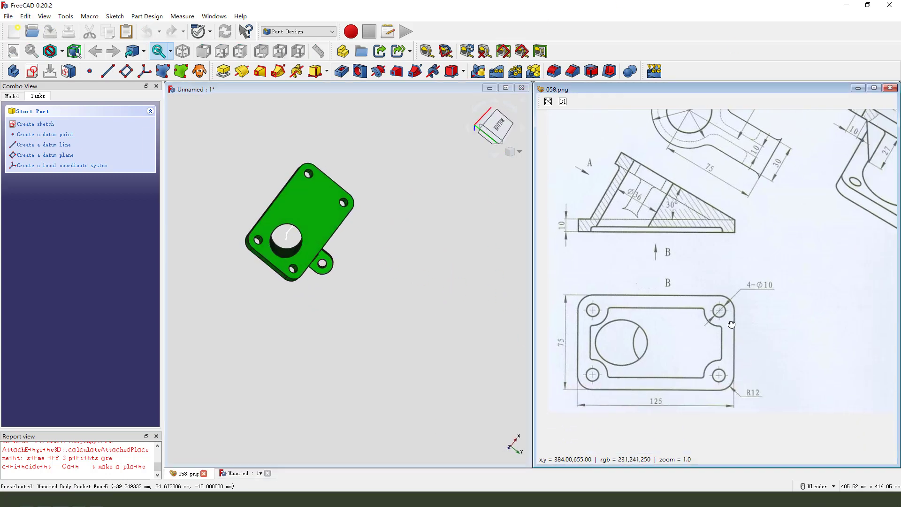
pyautogui.moveTo(731, 324); pyautogui.dragTo(736, 325)
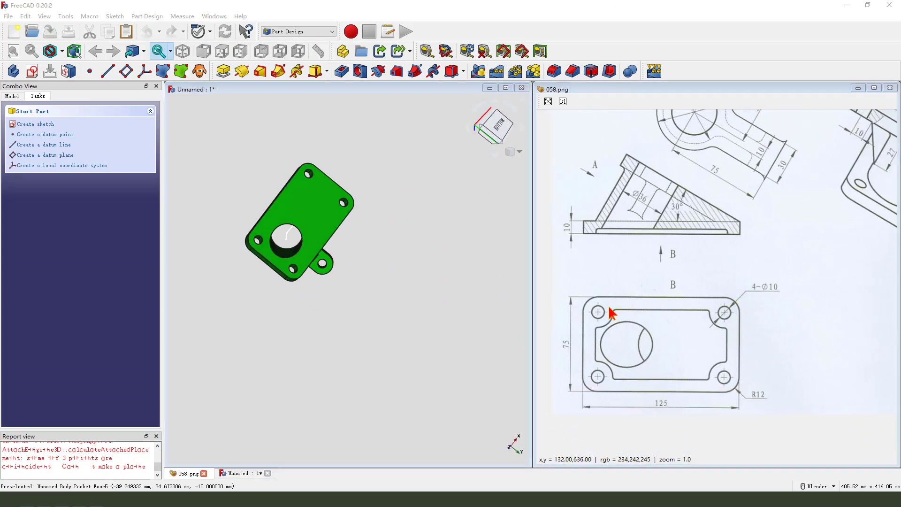
pyautogui.moveTo(608, 305); pyautogui.dragTo(720, 306)
pyautogui.moveTo(731, 360); pyautogui.dragTo(613, 388)
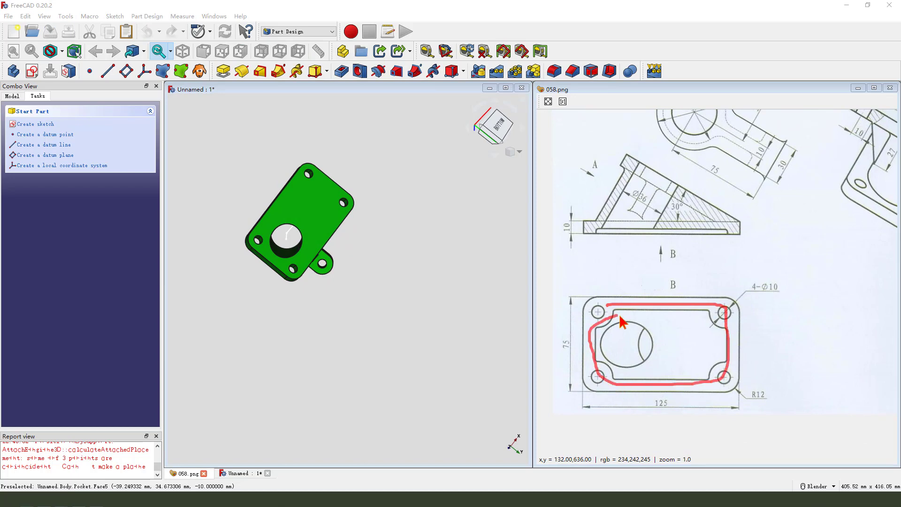
pyautogui.moveTo(582, 229)
pyautogui.mouseDown()
pyautogui.moveTo(725, 228)
pyautogui.moveTo(640, 239)
pyautogui.mouseUp()
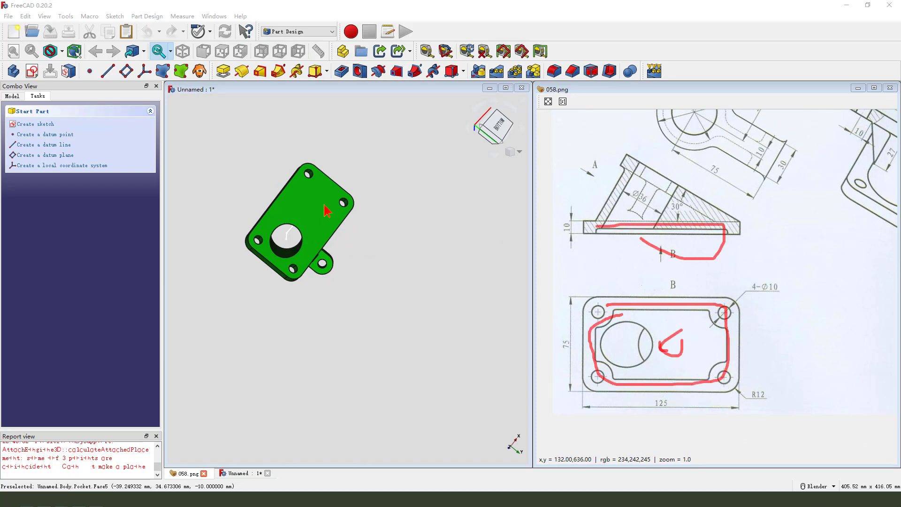
pyautogui.click(32, 71)
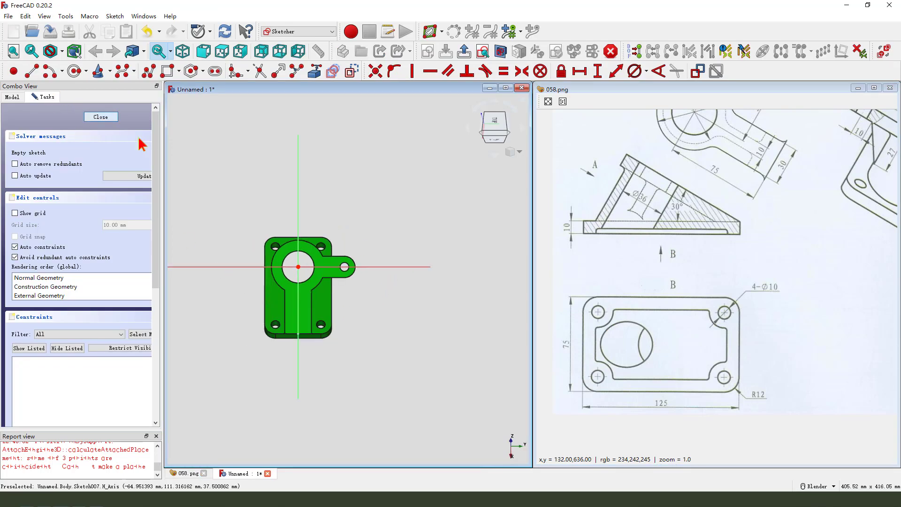
pyautogui.click(100, 116)
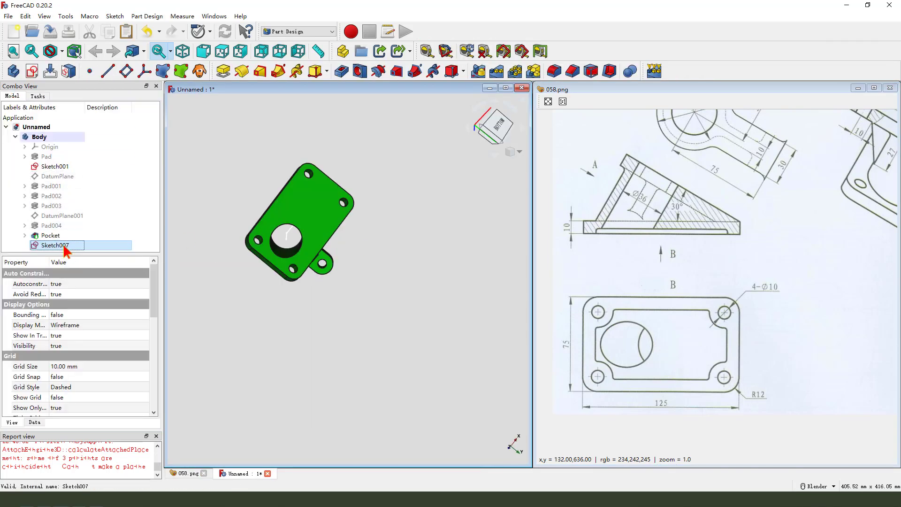
pyautogui.press('Delete')
pyautogui.press('0')
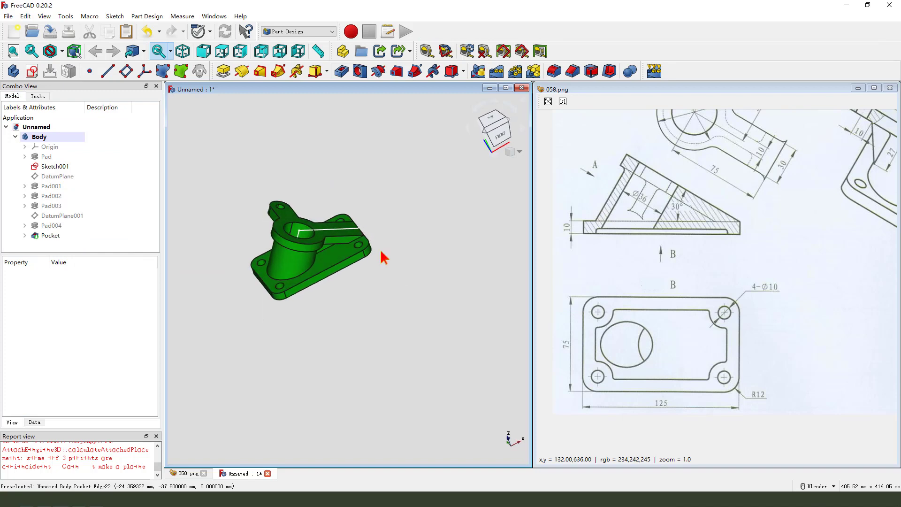
pyautogui.click(35, 74)
pyautogui.scroll(-2, 262, 241)
pyautogui.moveTo(277, 246); pyautogui.dragTo(347, 231, button='middle')
pyautogui.moveTo(209, 199); pyautogui.dragTo(250, 227, button='middle')
pyautogui.moveTo(374, 280); pyautogui.dragTo(310, 233, button='middle')
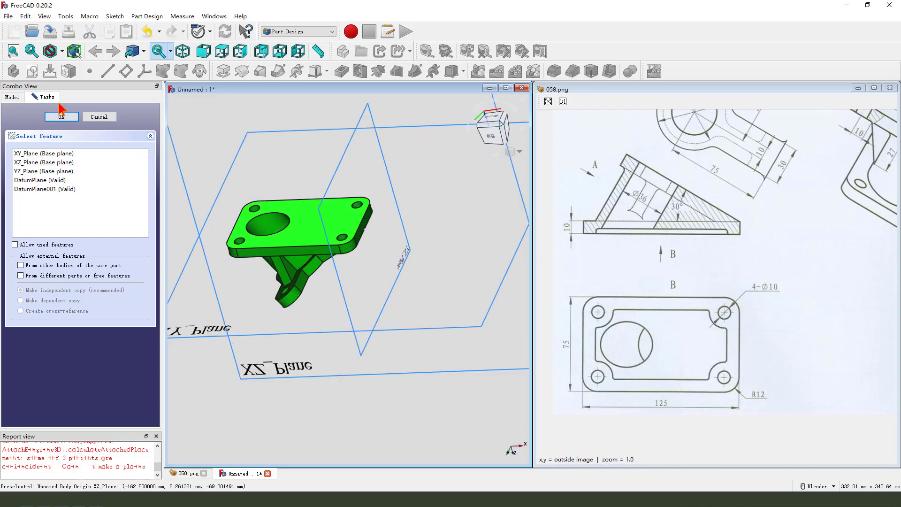
pyautogui.click(97, 118)
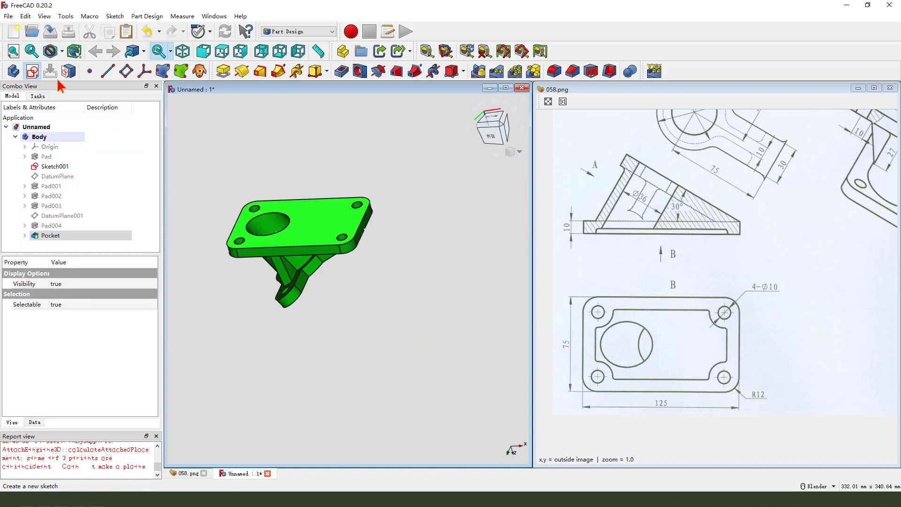
# Step: Start a sketch on the base's bottom face and project its two long edges, the short edge beside the bore and the four corner holes as external geometry
pyautogui.click(33, 71)
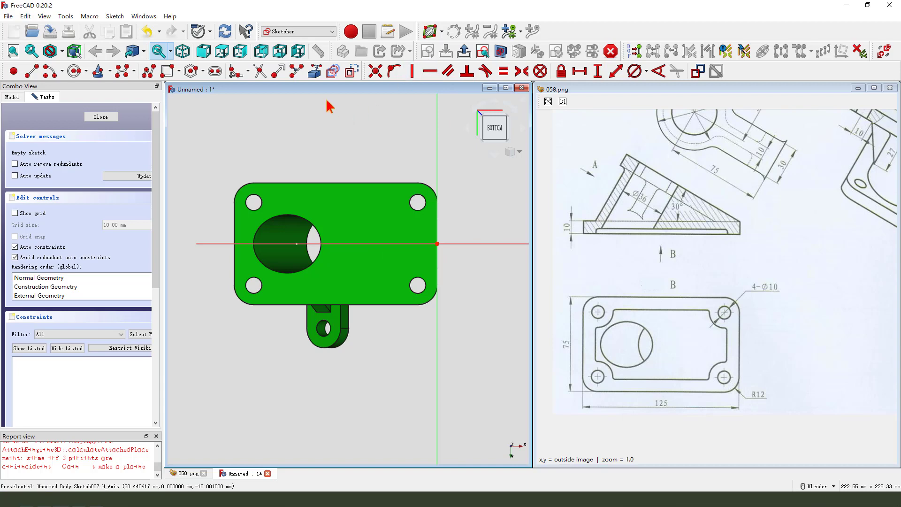
pyautogui.click(276, 182)
pyautogui.click(235, 237)
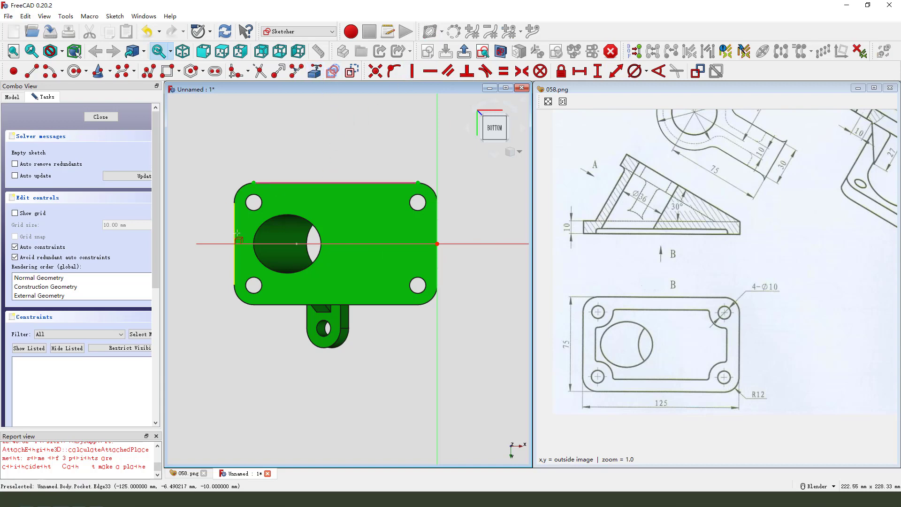
pyautogui.click(284, 304)
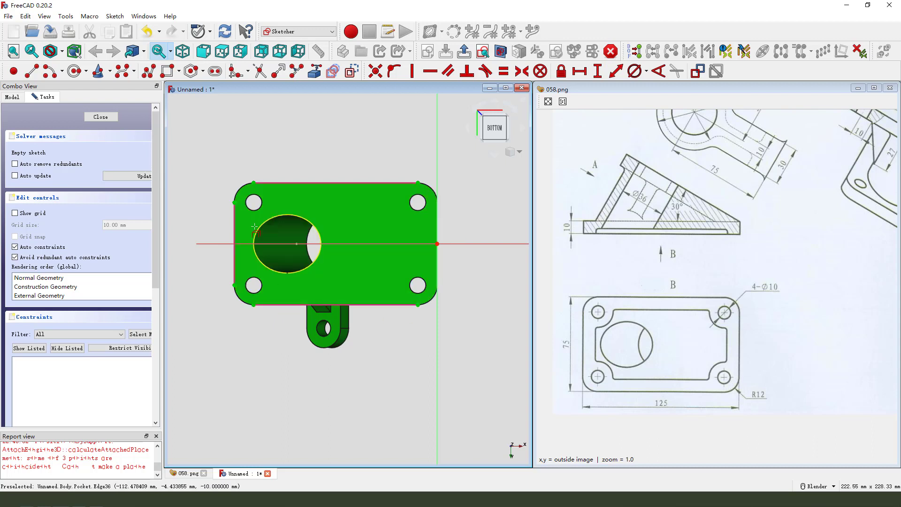
pyautogui.click(257, 195)
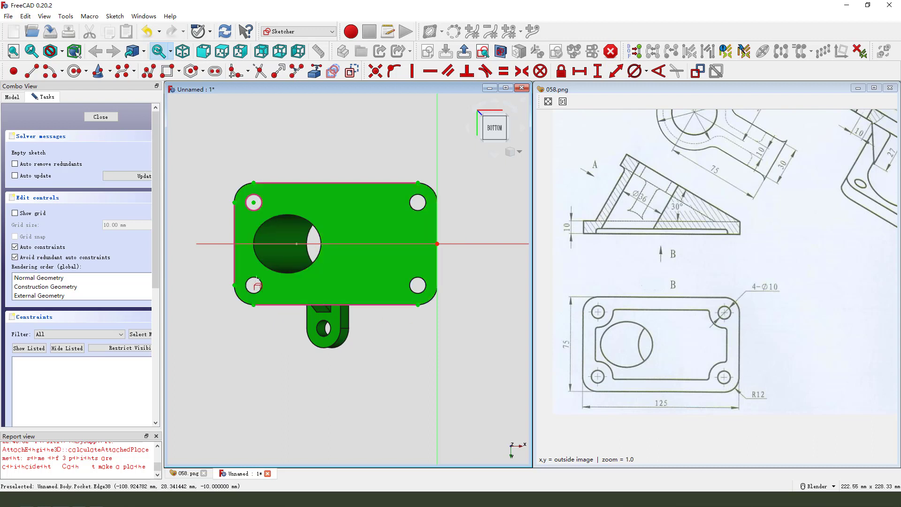
pyautogui.click(257, 283)
pyautogui.click(419, 200)
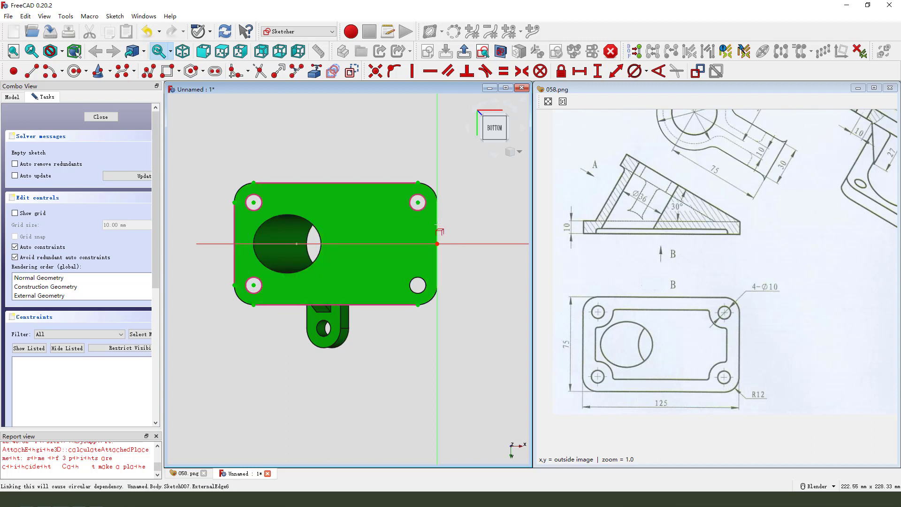
pyautogui.click(423, 278)
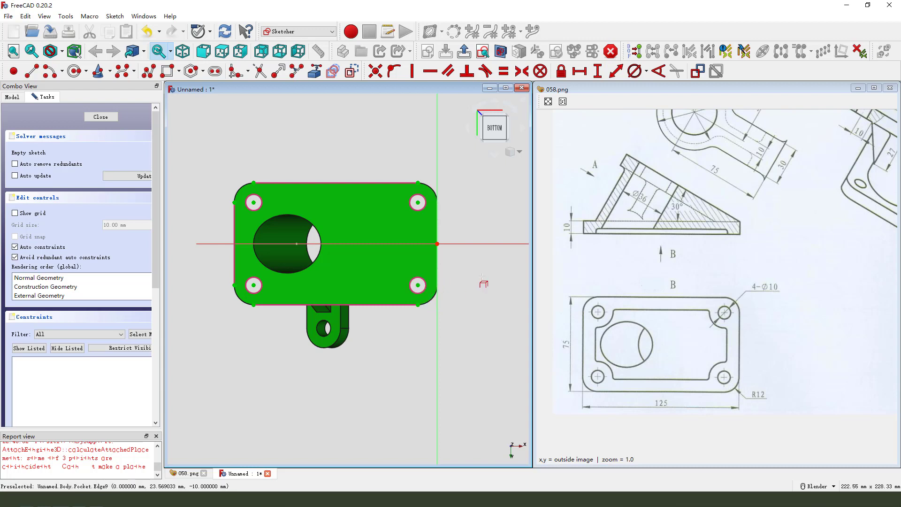
# Step: Sketch two horizontal lines and two vertical lines about 83 mm long inside the base outline as the sides of the recess
pyautogui.click(32, 71)
pyautogui.click(390, 200)
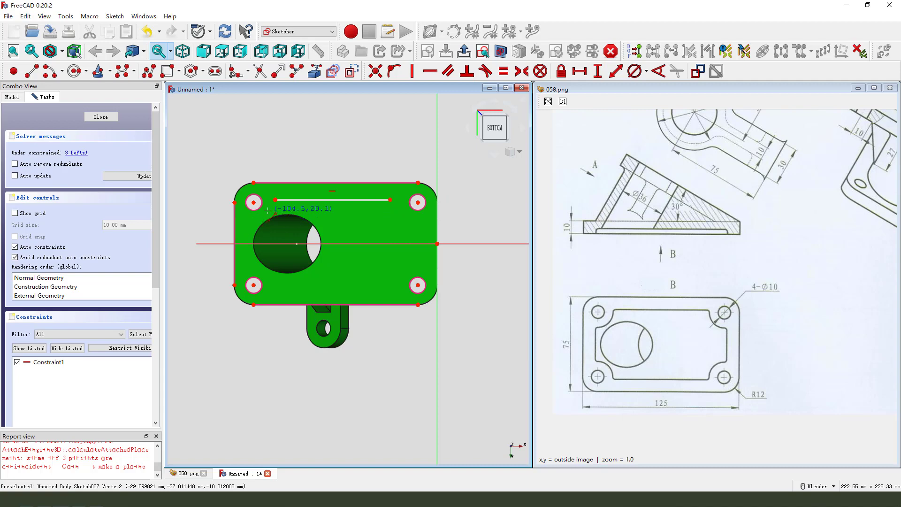
pyautogui.click(268, 194)
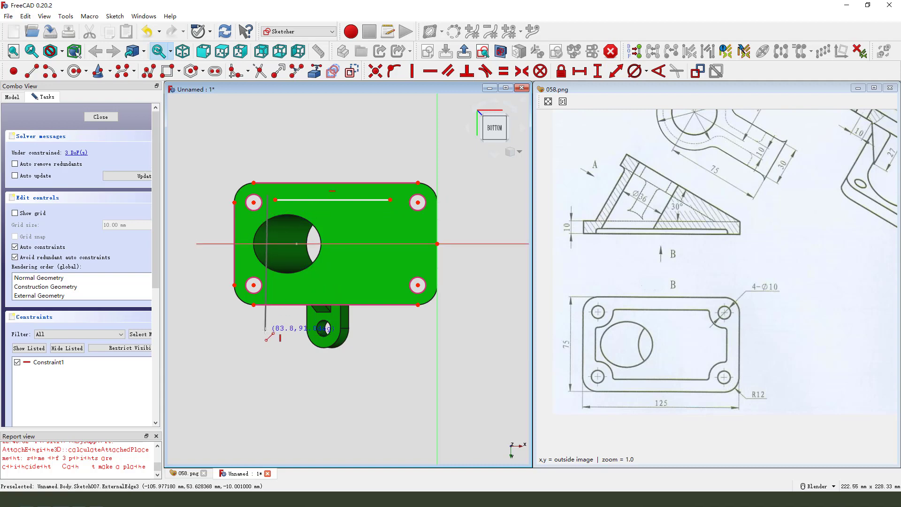
pyautogui.click(268, 328)
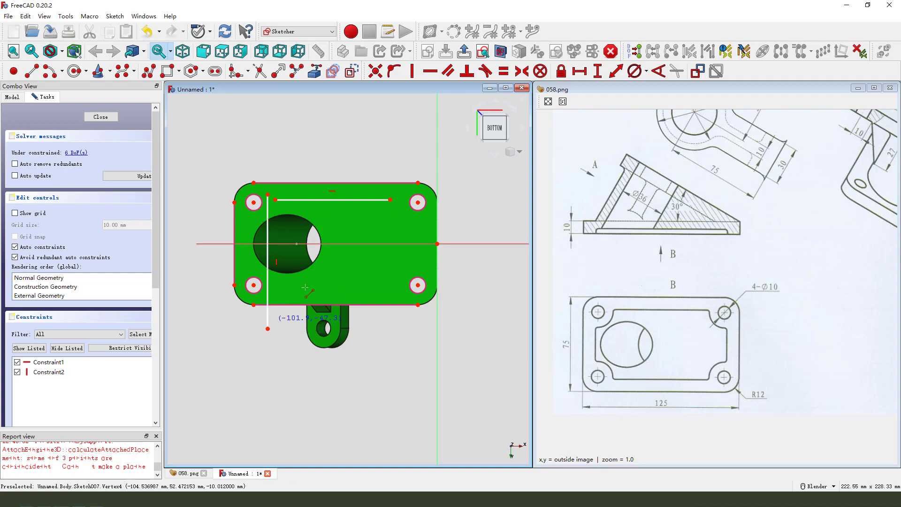
pyautogui.click(400, 333)
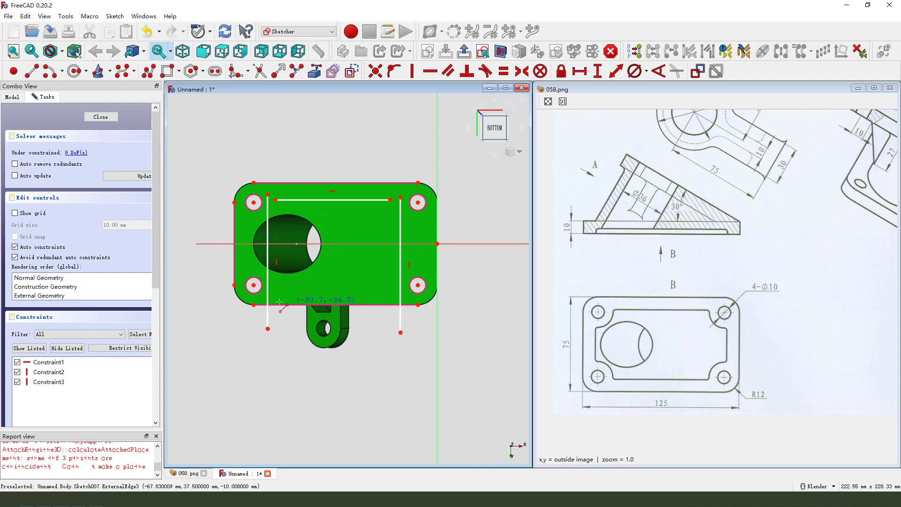
pyautogui.click(409, 298)
# Step: Draw an arc centred on each of the four corner holes and constrain all four arcs to equal radius
pyautogui.click(49, 71)
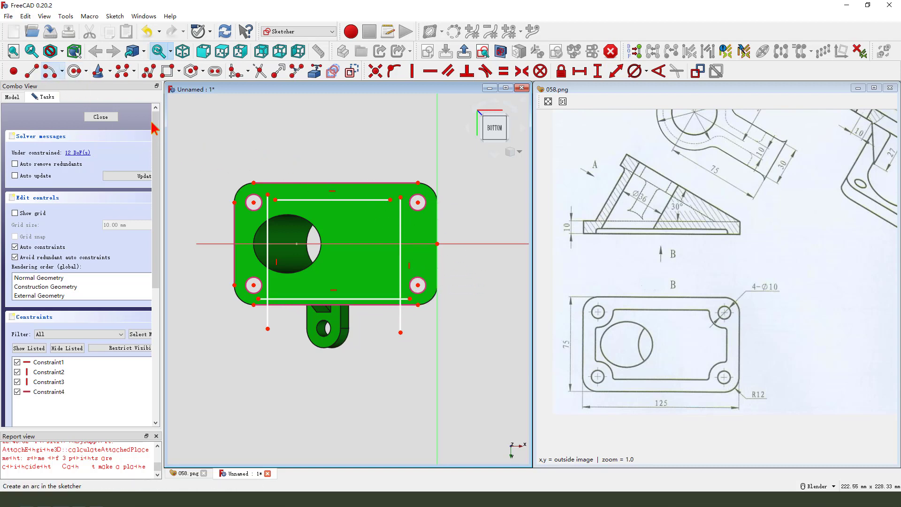
pyautogui.click(253, 203)
pyautogui.click(290, 197)
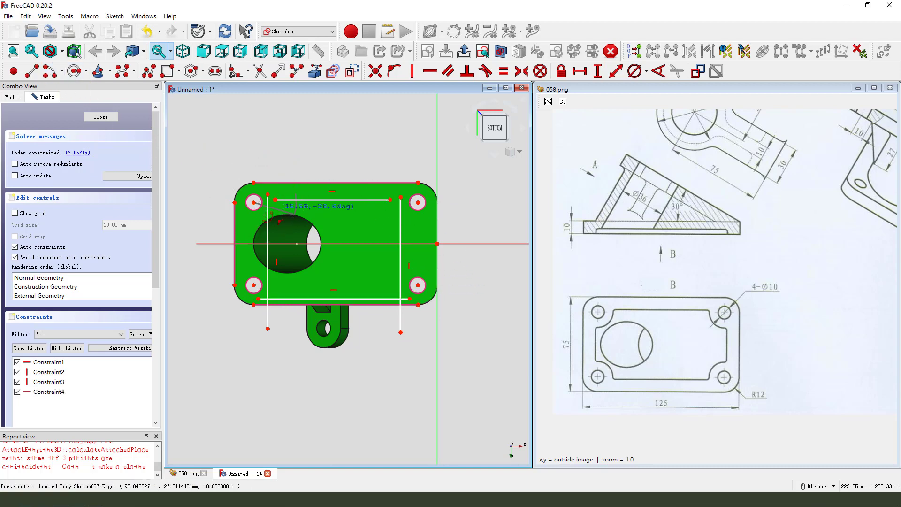
pyautogui.click(277, 237)
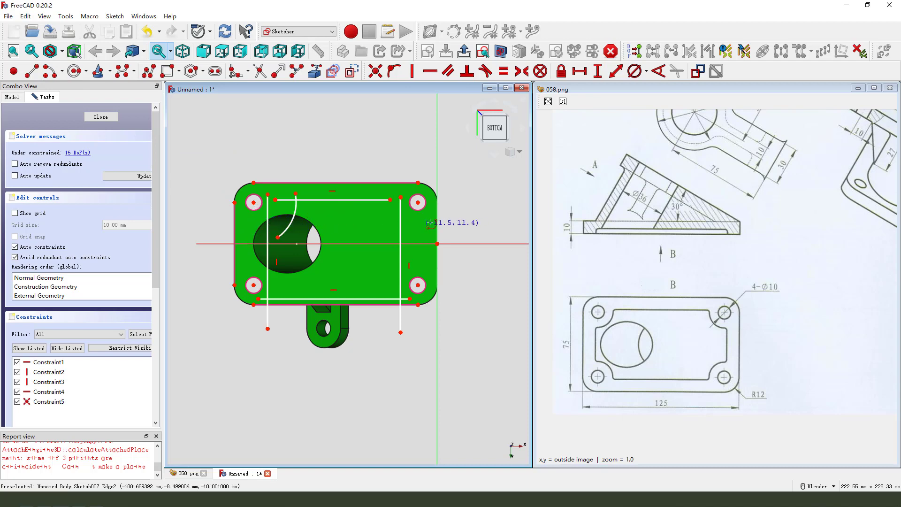
pyautogui.click(417, 203)
pyautogui.click(411, 242)
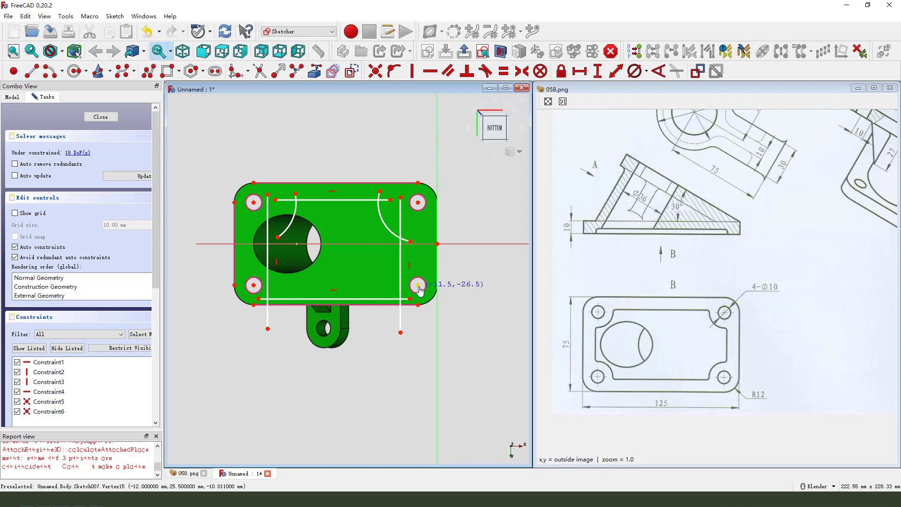
pyautogui.click(418, 285)
pyautogui.click(424, 269)
pyautogui.click(405, 298)
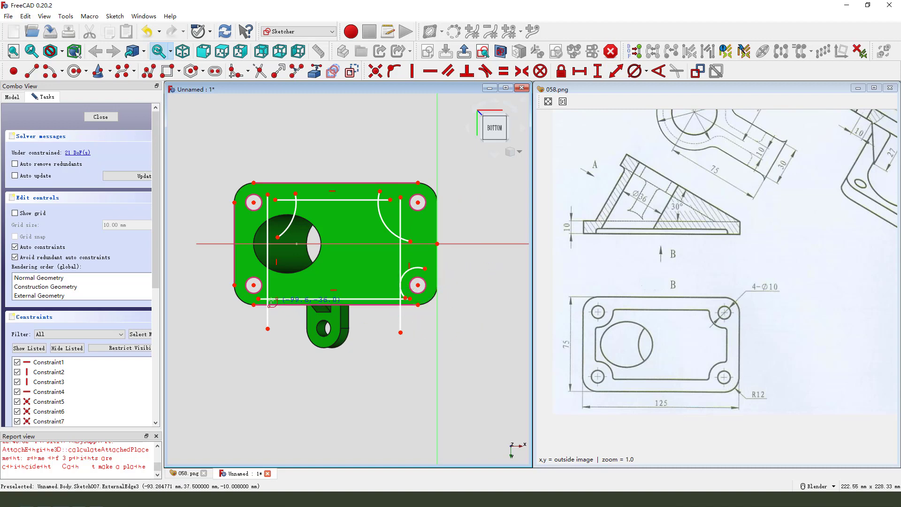
pyautogui.click(253, 285)
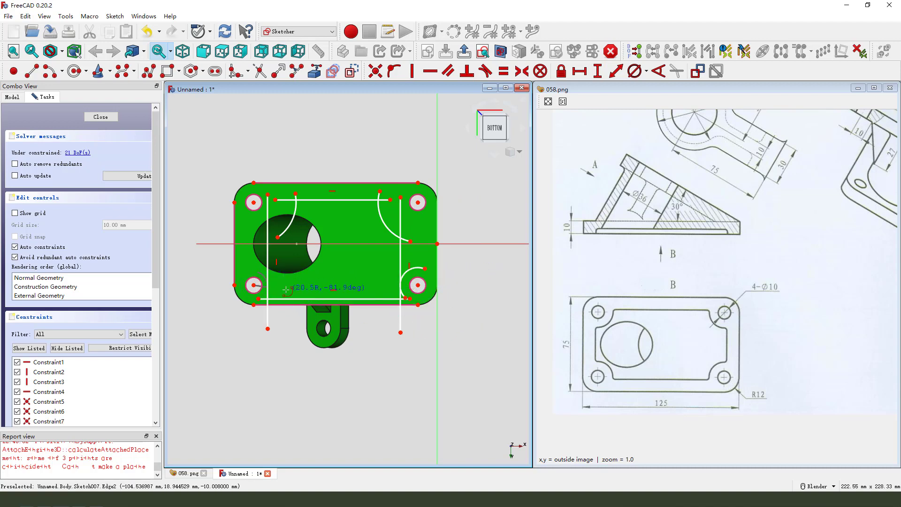
pyautogui.click(258, 272)
pyautogui.click(258, 299)
pyautogui.click(382, 217)
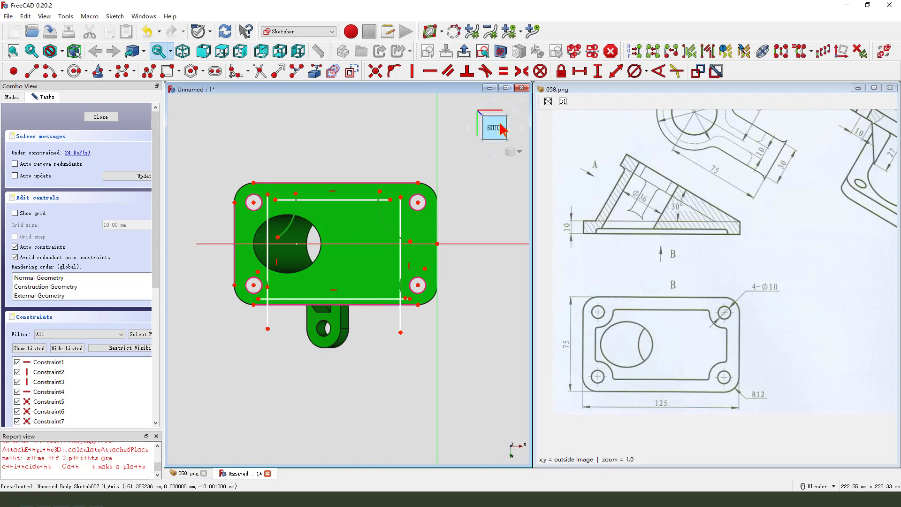
pyautogui.click(506, 75)
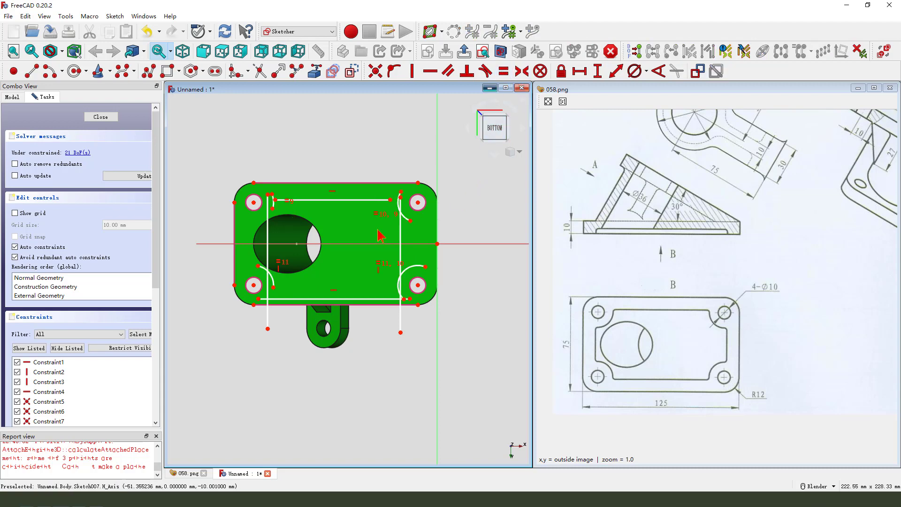
# Step: Make the right end of the recess's upper line coincident with the upper end of the arc around the upper-right hole
pyautogui.scroll(1, 380, 235)
pyautogui.scroll(3, 405, 215)
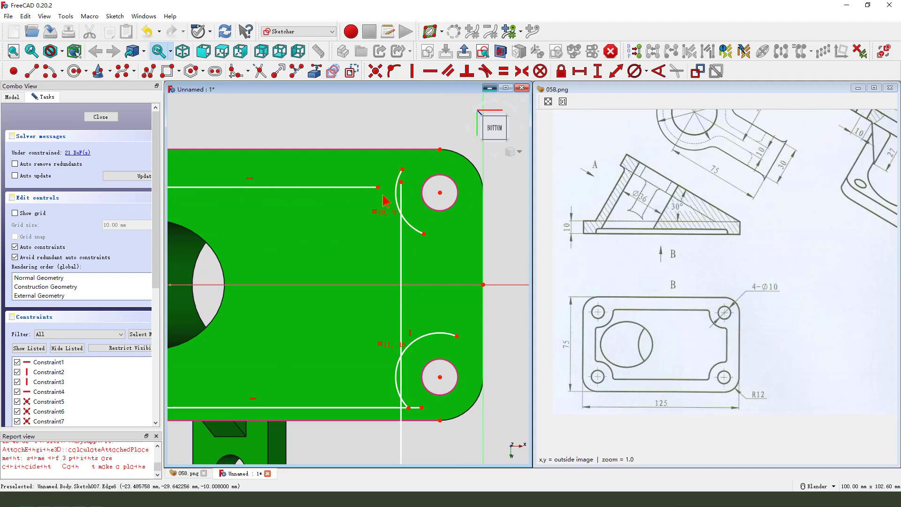
pyautogui.moveTo(378, 187); pyautogui.dragTo(413, 205)
pyautogui.scroll(-2, 415, 202)
pyautogui.scroll(2, 407, 335)
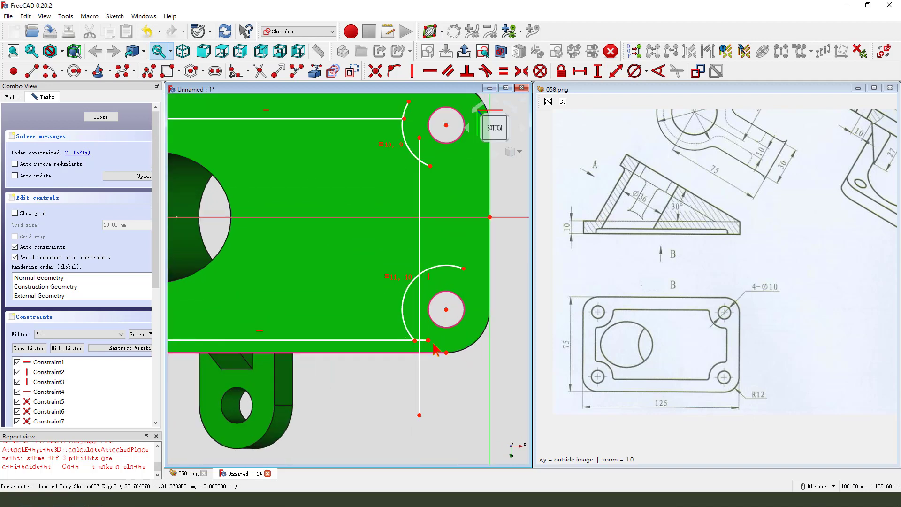
pyautogui.scroll(-1, 436, 230)
pyautogui.scroll(2, 429, 160)
pyautogui.scroll(-3, 406, 204)
pyautogui.scroll(2, 383, 142)
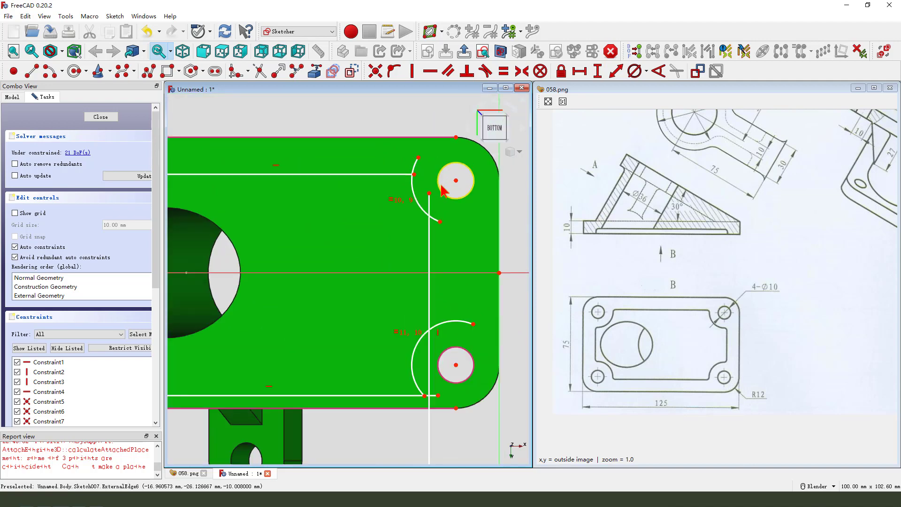
pyautogui.scroll(-2, 443, 190)
pyautogui.scroll(1, 441, 193)
pyautogui.moveTo(424, 171); pyautogui.dragTo(414, 160)
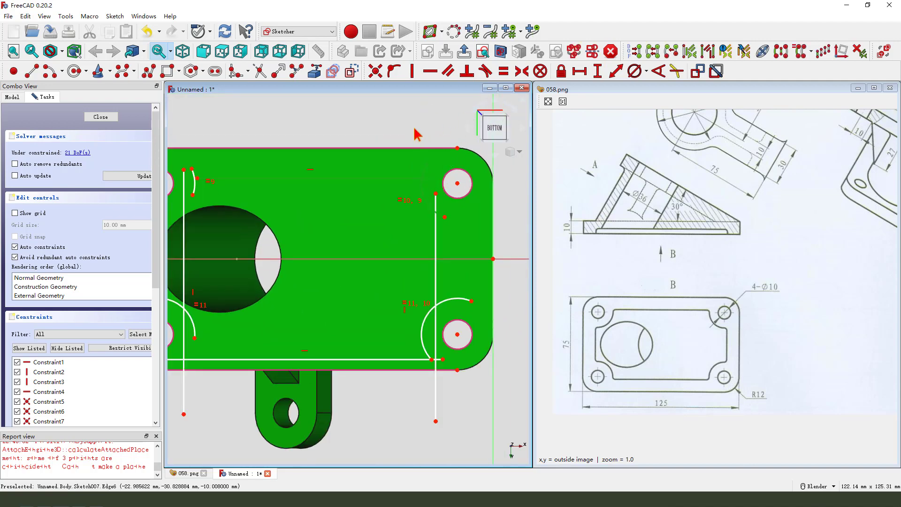
pyautogui.hotkey('ctrl', 'y')
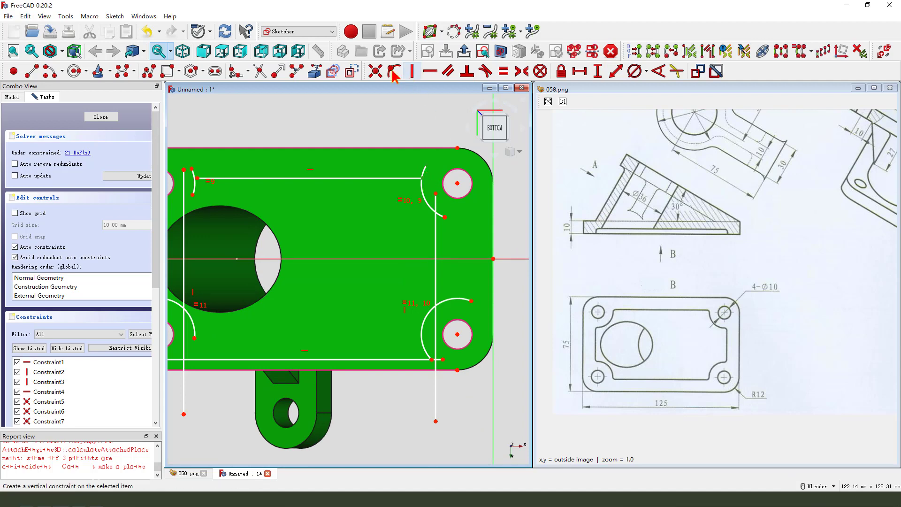
pyautogui.click(375, 72)
# Step: Make the right vertical line's ends coincident with the two right-hand arcs, and join the lower line to the lower-right arc
pyautogui.click(436, 193)
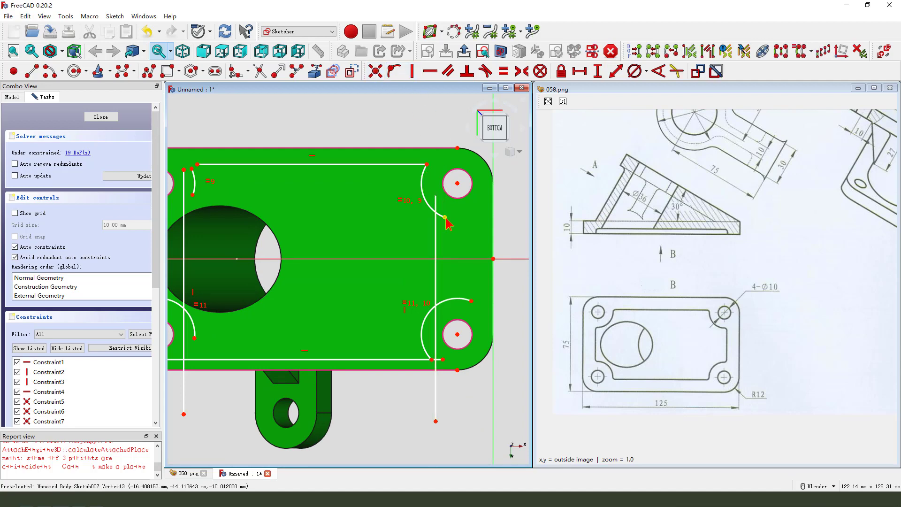
pyautogui.click(394, 72)
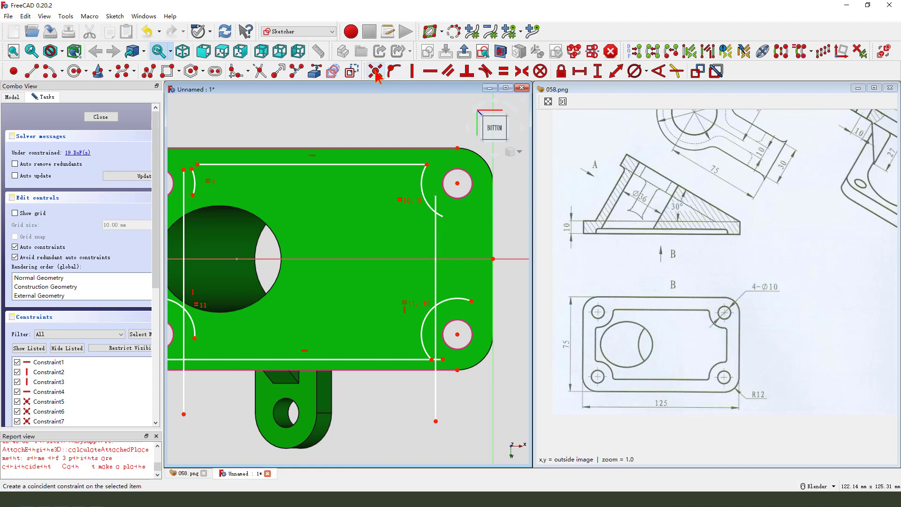
pyautogui.keyDown('shift'); pyautogui.moveTo(448, 395); pyautogui.dragTo(444, 350, button='middle'); pyautogui.keyUp('shift')
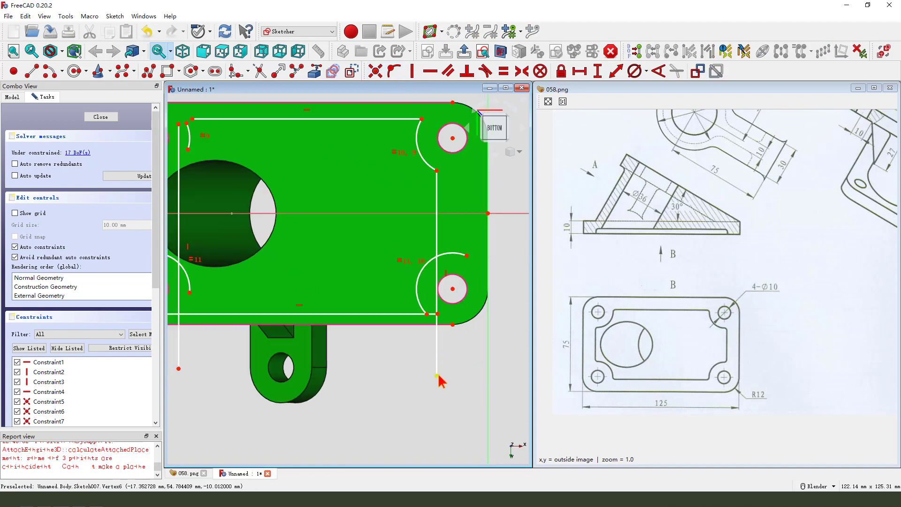
pyautogui.moveTo(436, 376)
pyautogui.mouseDown()
pyautogui.moveTo(454, 264)
pyautogui.moveTo(436, 244)
pyautogui.moveTo(462, 261)
pyautogui.mouseUp()
pyautogui.click(509, 248)
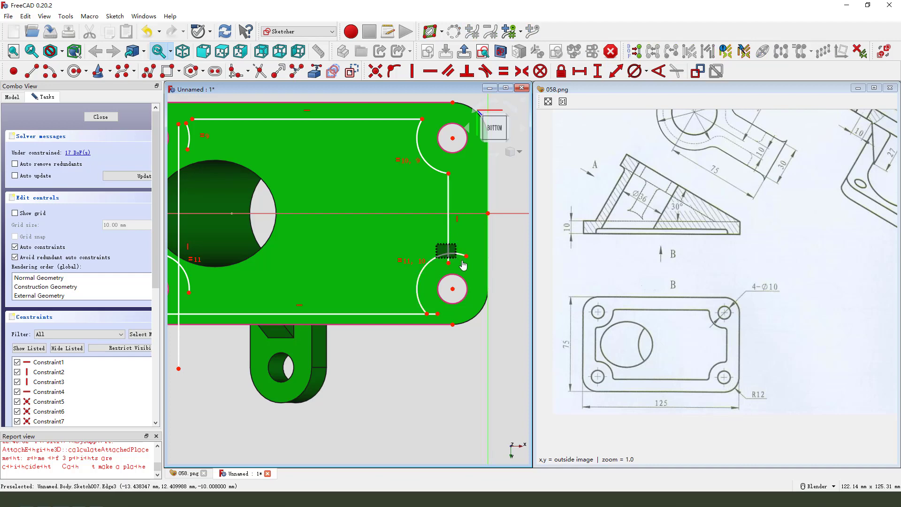
pyautogui.click(376, 72)
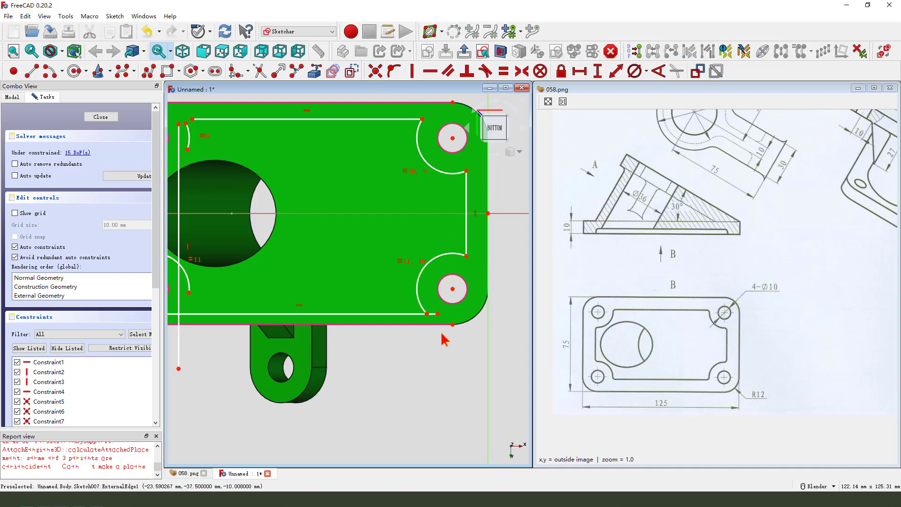
pyautogui.click(375, 72)
# Step: Make the lower-left arc's ends coincident with the left end of the lower line and the lower end of the left vertical line
pyautogui.scroll(-2, 476, 281)
pyautogui.scroll(2, 356, 314)
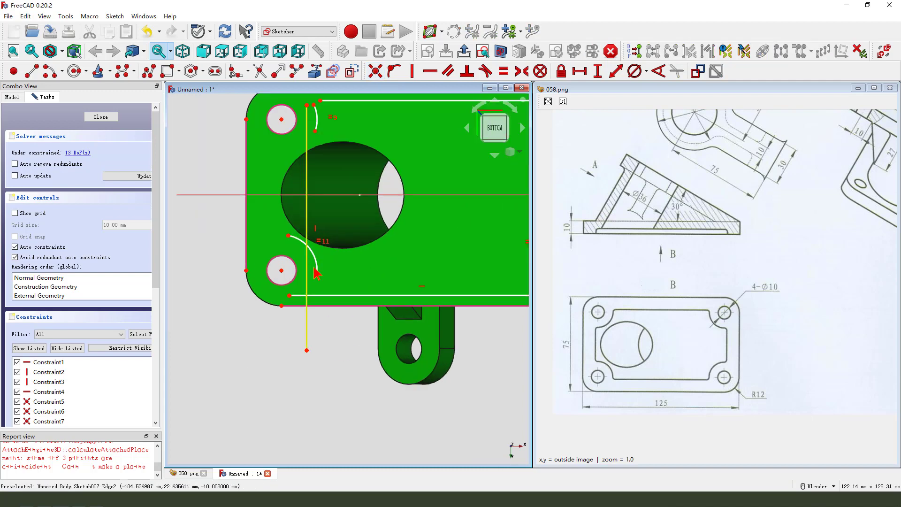
pyautogui.moveTo(311, 348)
pyautogui.mouseDown()
pyautogui.moveTo(300, 278)
pyautogui.moveTo(302, 268)
pyautogui.moveTo(310, 271)
pyautogui.mouseUp()
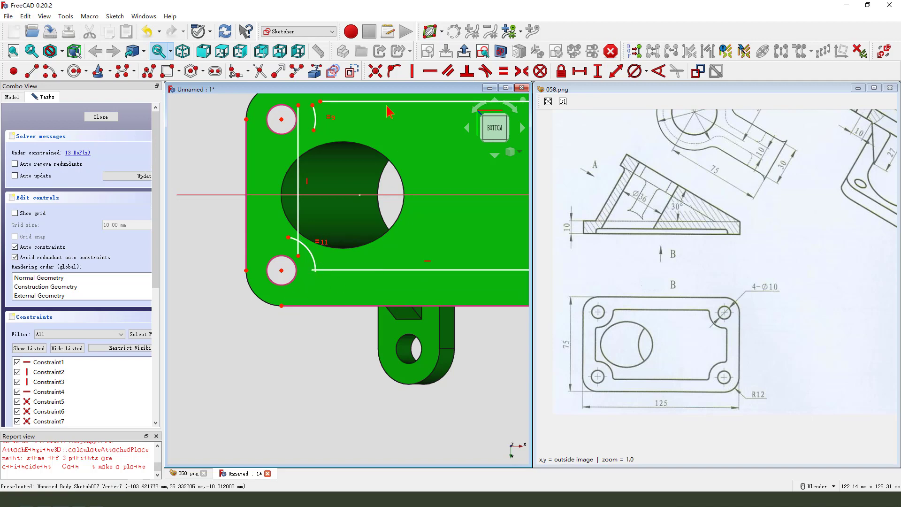
pyautogui.click(377, 71)
pyautogui.moveTo(277, 229); pyautogui.dragTo(307, 264)
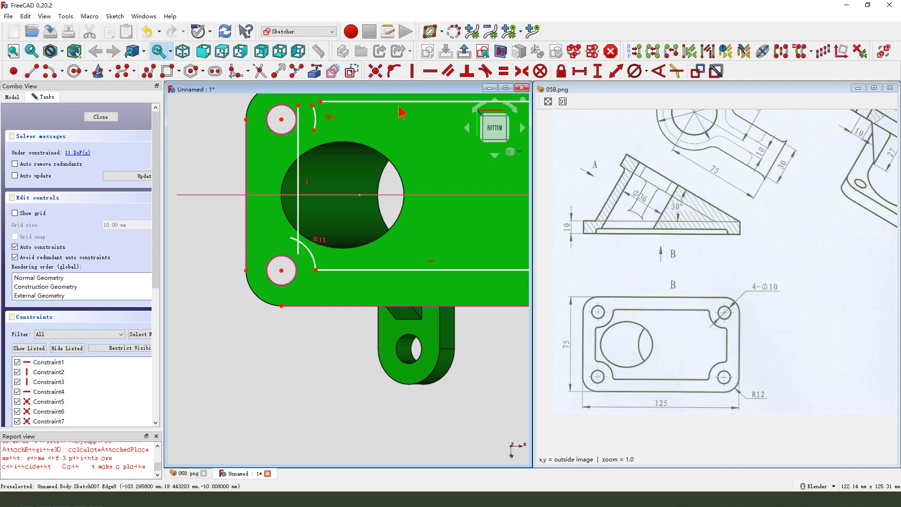
pyautogui.click(375, 71)
# Step: Close the recess outline by joining the upper-left arc to the left vertical line and the upper line, and shift the left line slightly outward
pyautogui.scroll(-2, 311, 262)
pyautogui.scroll(4, 311, 172)
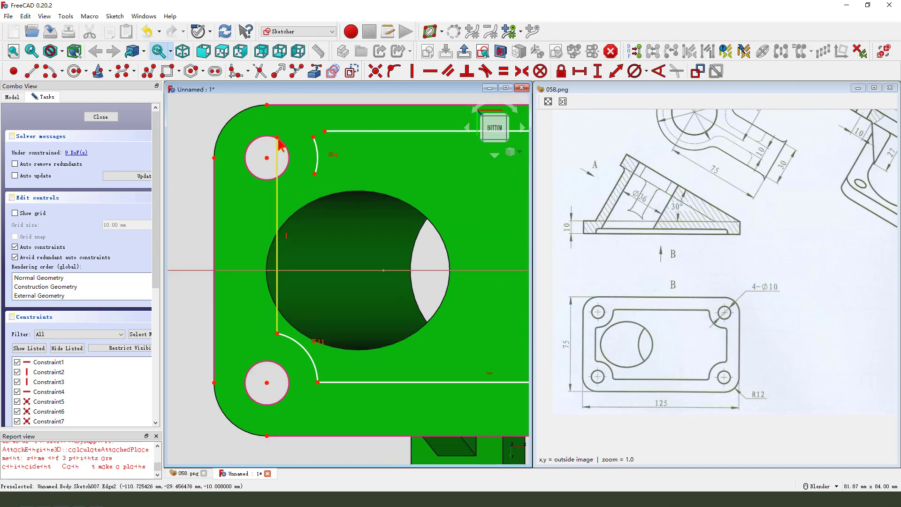
pyautogui.moveTo(279, 144); pyautogui.dragTo(306, 163)
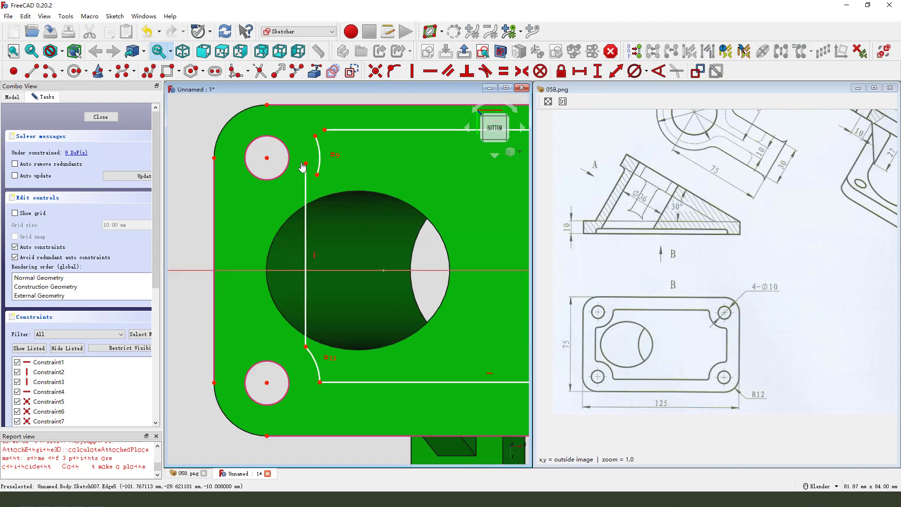
pyautogui.click(306, 164)
pyautogui.click(318, 174)
pyautogui.click(375, 71)
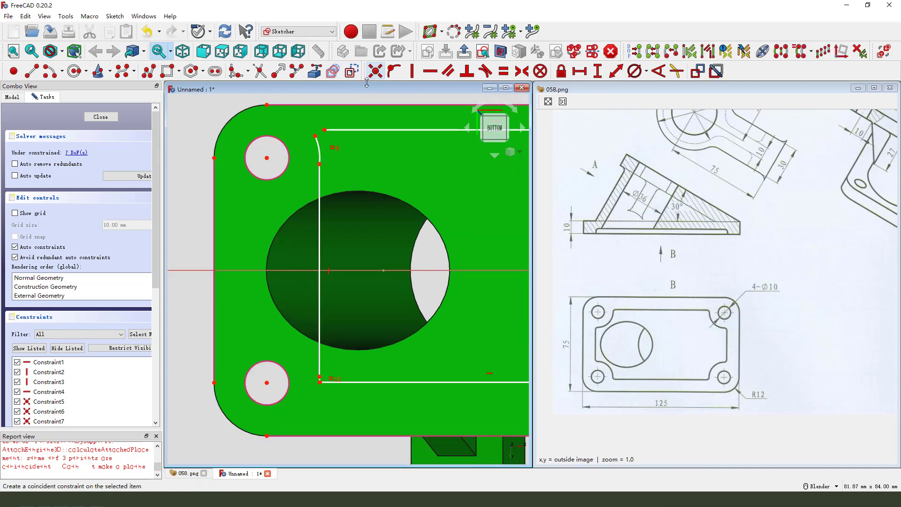
pyautogui.click(313, 132)
pyautogui.click(325, 129)
pyautogui.click(375, 71)
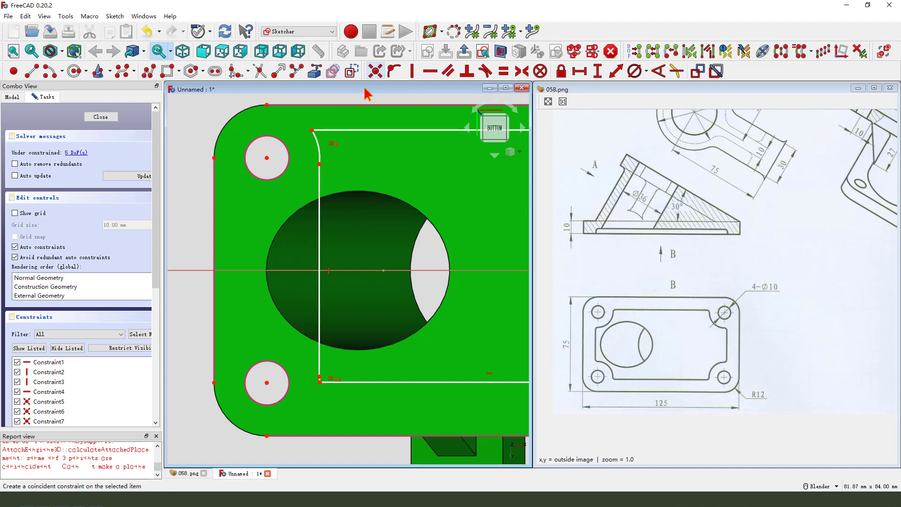
pyautogui.moveTo(320, 217); pyautogui.dragTo(309, 222)
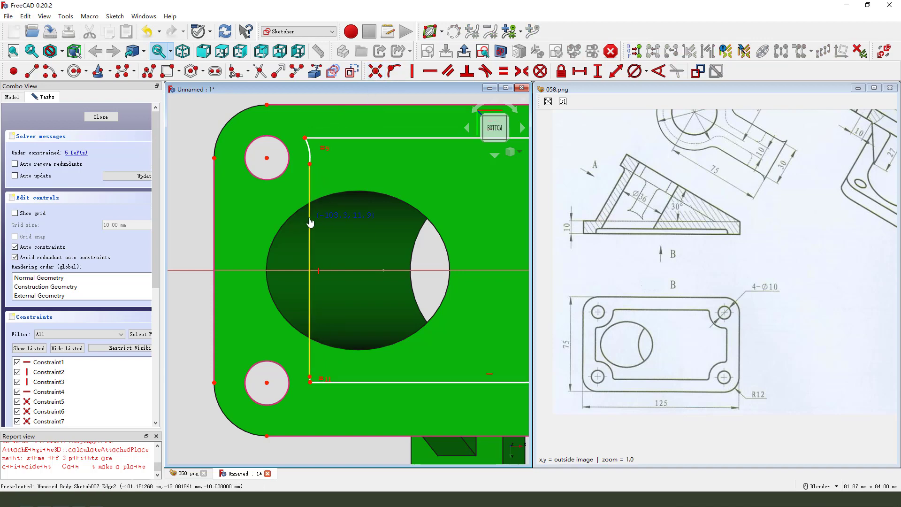
# Step: Try to constrain the vertical distance between the upper line's right end and the base's projected upper edge
pyautogui.scroll(-3, 235, 185)
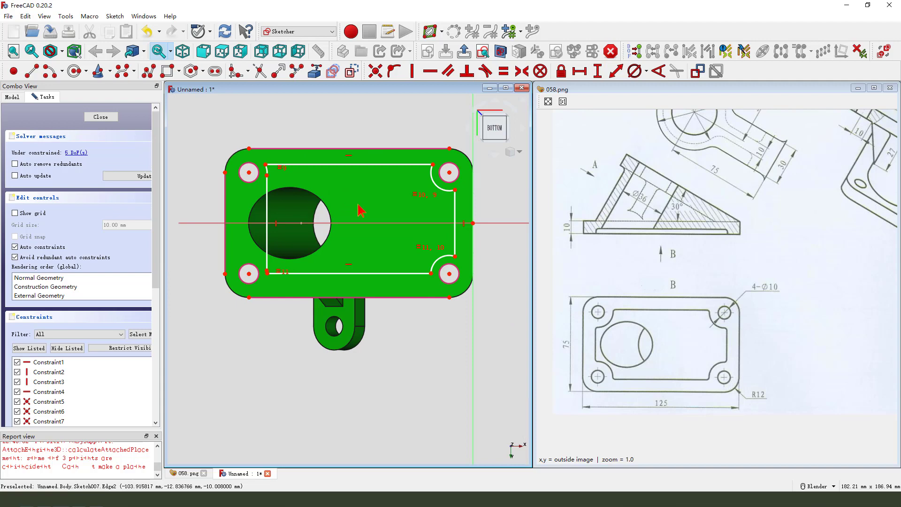
pyautogui.scroll(1, 371, 165)
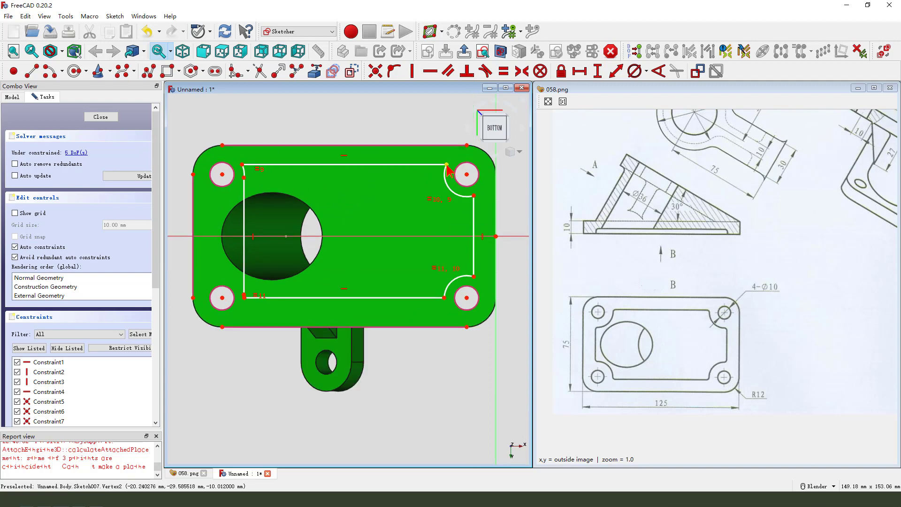
pyautogui.scroll(-1, 316, 162)
pyautogui.scroll(1, 401, 167)
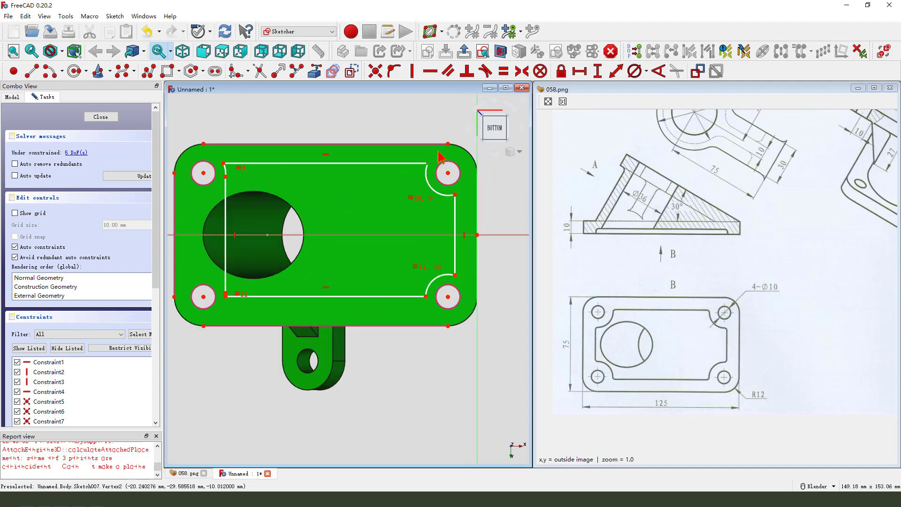
pyautogui.click(598, 73)
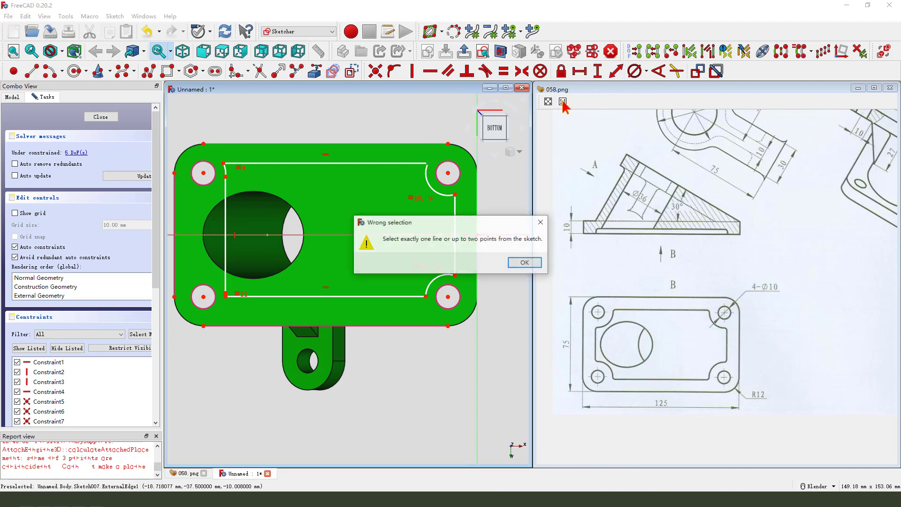
pyautogui.click(541, 222)
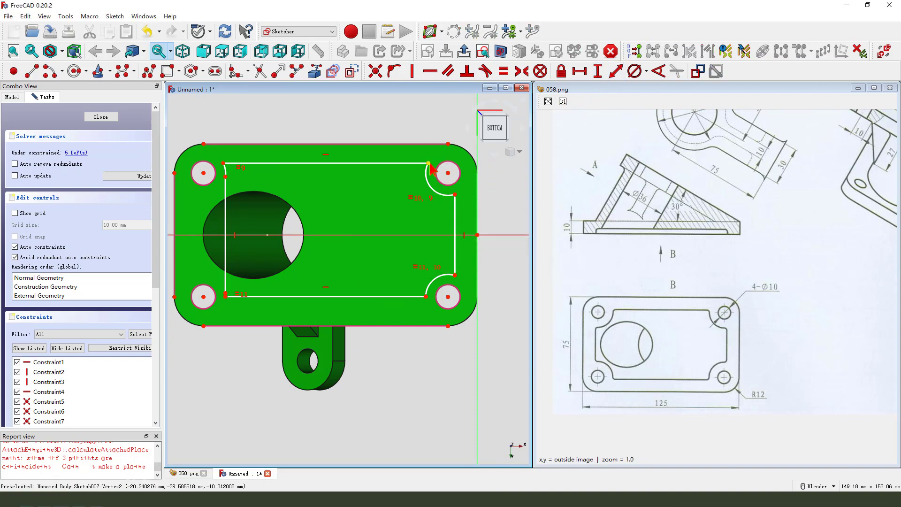
# Step: Constrain the vertical distance between the upper line's right end and the base's projected upper edge to 10 mm
pyautogui.click(449, 144)
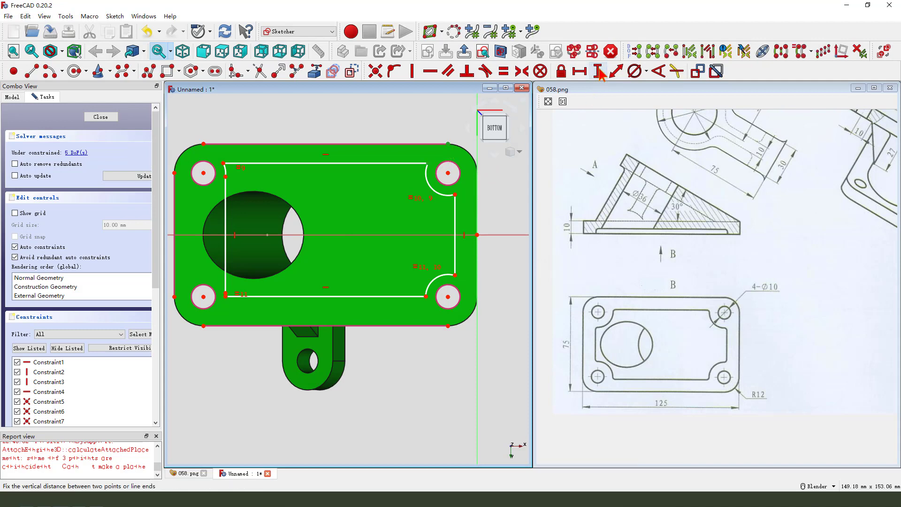
pyautogui.click(599, 72)
pyautogui.press('Return')
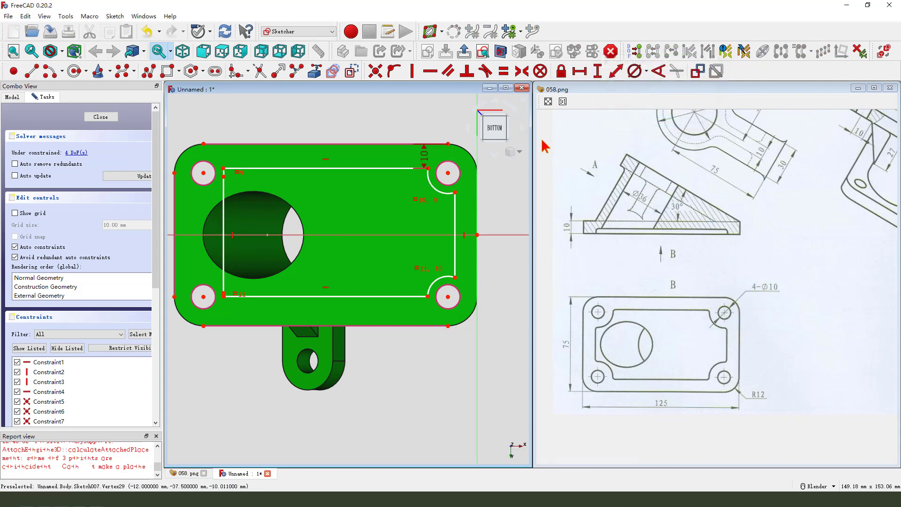
# Step: Set the upper-right corner arc's radius to 12 mm and move its dimension label clear of the arc
pyautogui.click(432, 189)
pyautogui.click(646, 71)
pyautogui.click(660, 84)
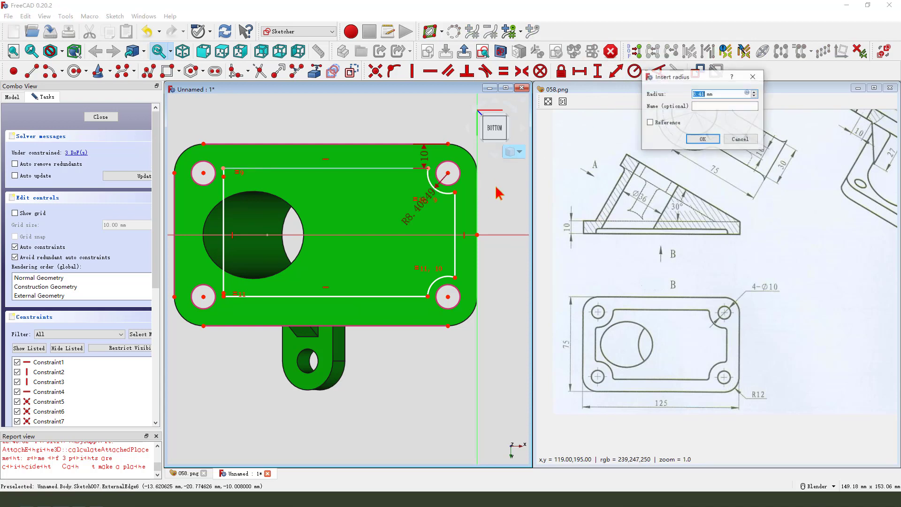
pyautogui.write('12')
pyautogui.press('Return')
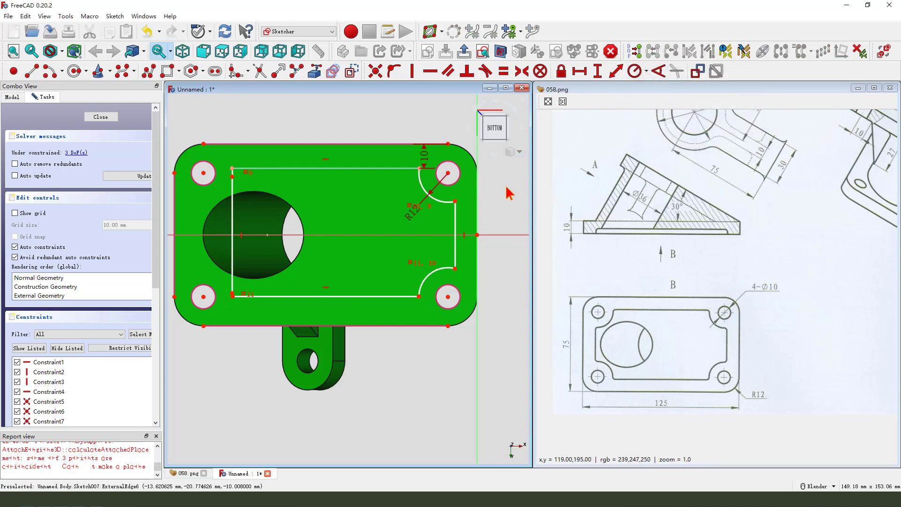
pyautogui.moveTo(403, 220); pyautogui.dragTo(394, 225)
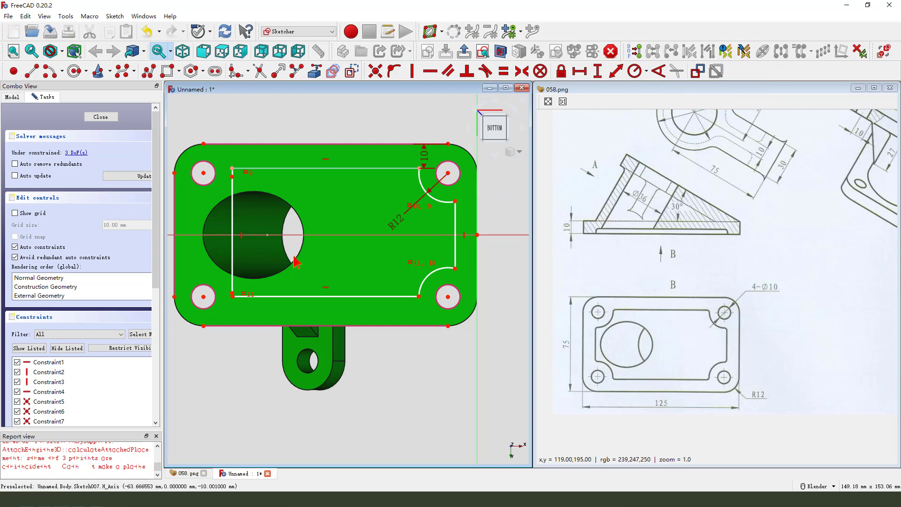
# Step: Try to make the upper and lower lines' right ends symmetric about the horizontal axis, and delete the conflicting constraints
pyautogui.moveTo(266, 298); pyautogui.dragTo(249, 315)
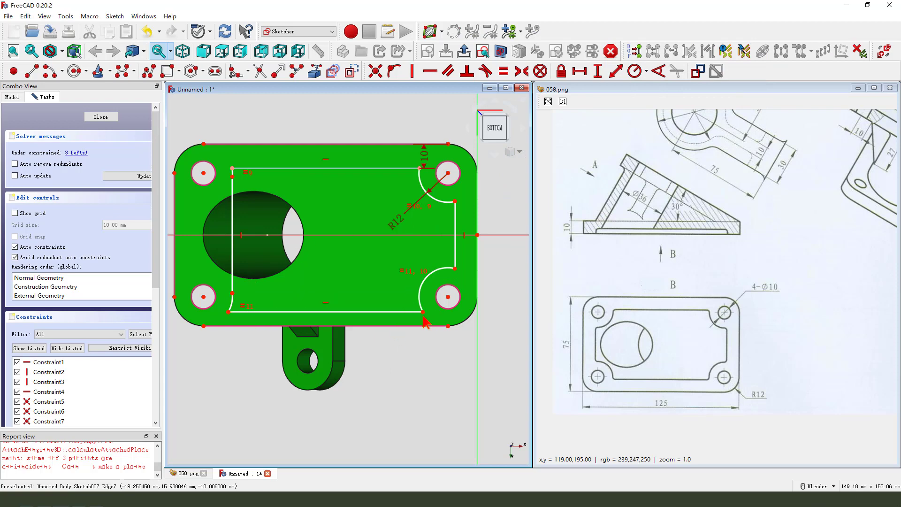
pyautogui.click(493, 239)
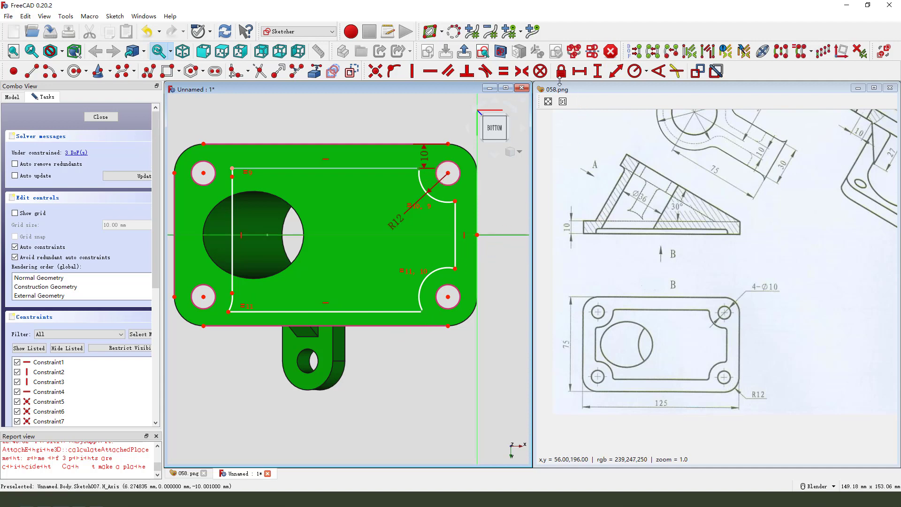
pyautogui.click(521, 72)
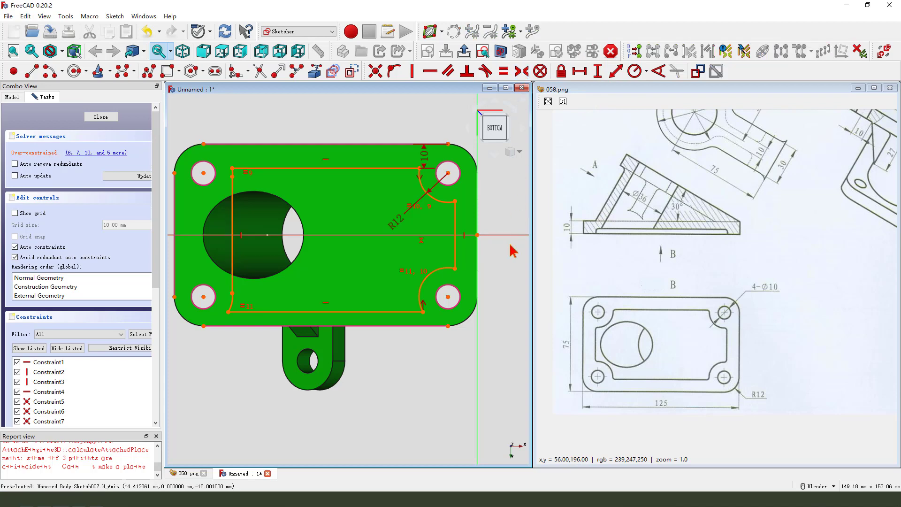
pyautogui.click(96, 152)
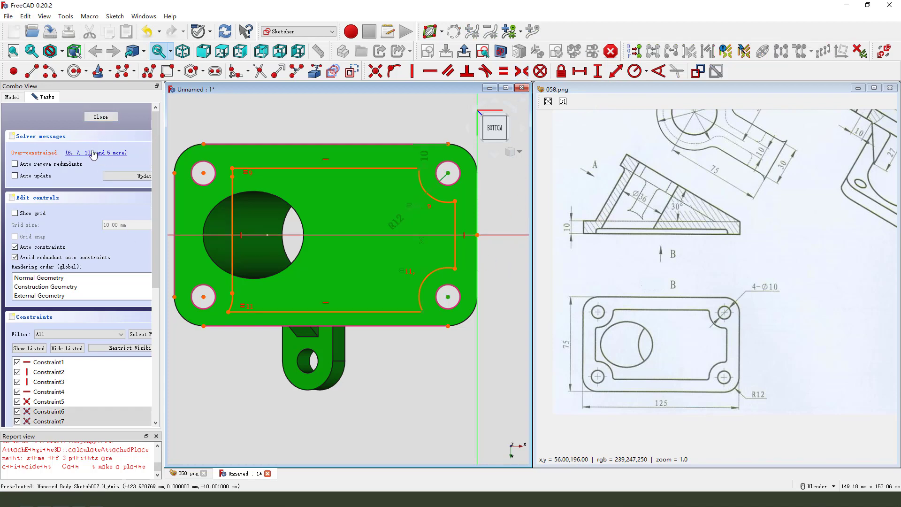
pyautogui.press('Delete')
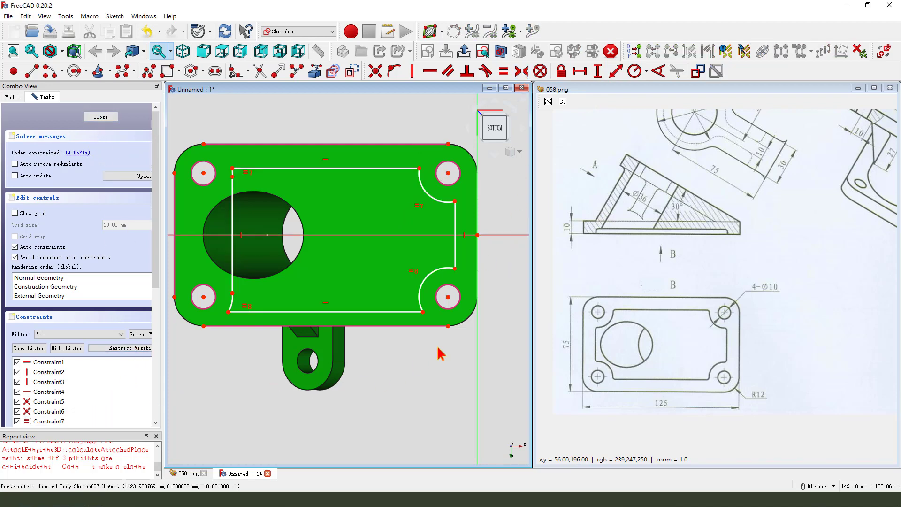
# Step: Constrain the horizontal distance between the left vertical line's upper end and the base's projected left edge to 10 mm
pyautogui.keyDown('shift'); pyautogui.moveTo(438, 222); pyautogui.dragTo(469, 225, button='middle'); pyautogui.keyUp('shift')
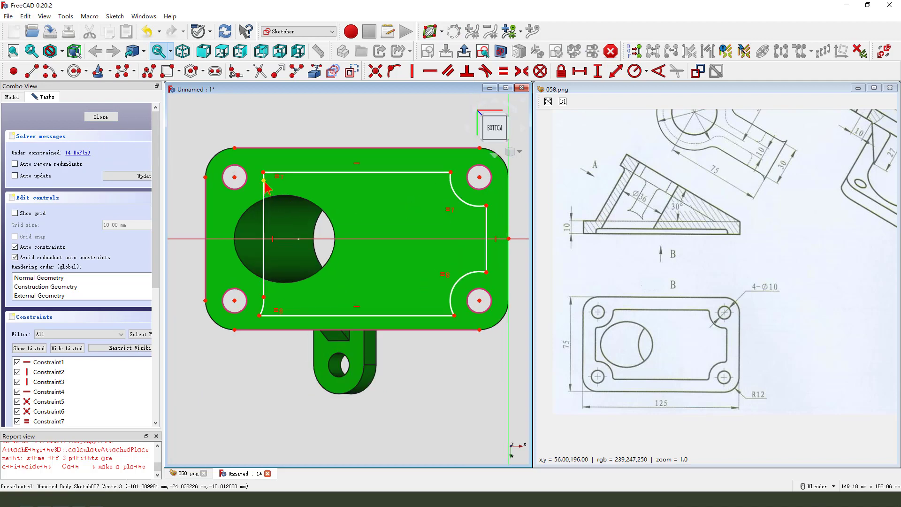
pyautogui.click(206, 178)
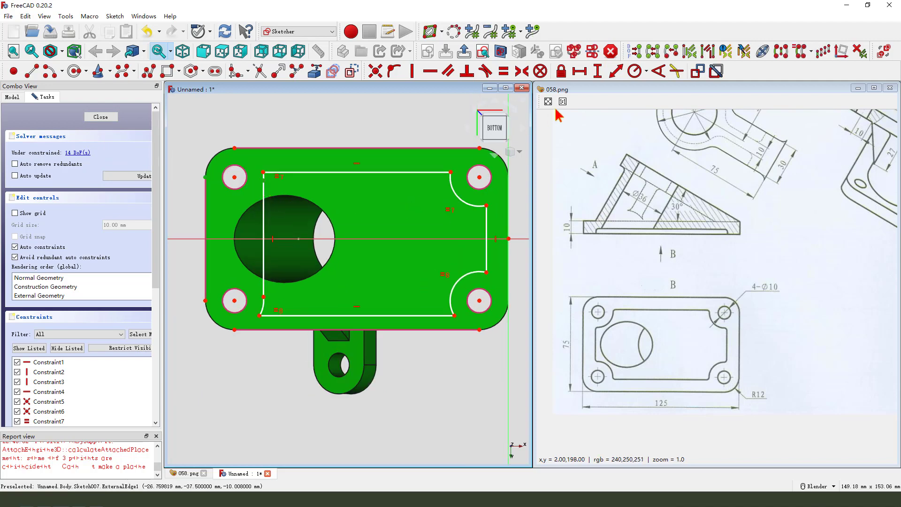
pyautogui.click(580, 71)
pyautogui.write('1')
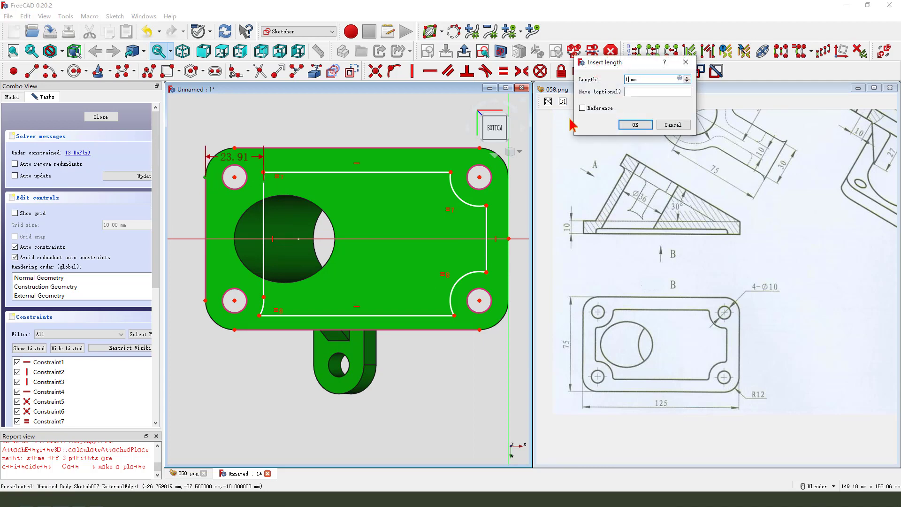
pyautogui.write('0')
pyautogui.press('Return')
# Step: Enlarge the upper-left arc around its hole and make the upper-right arc's end coincident with the upper line's right end
pyautogui.scroll(3, 411, 238)
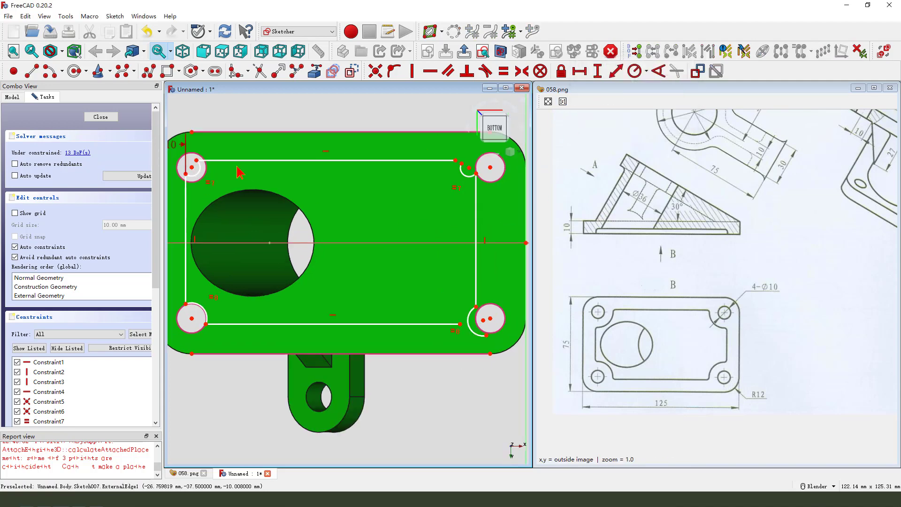
pyautogui.moveTo(198, 179); pyautogui.dragTo(217, 190)
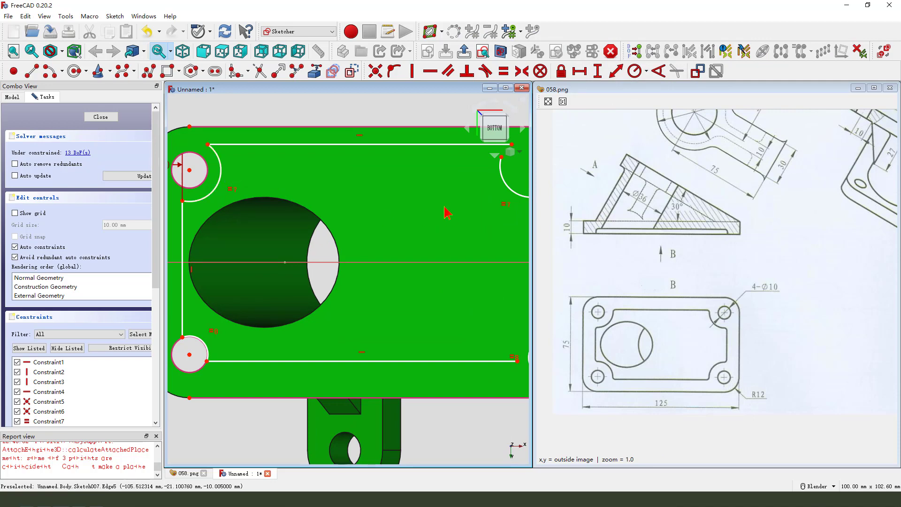
pyautogui.scroll(-2, 447, 213)
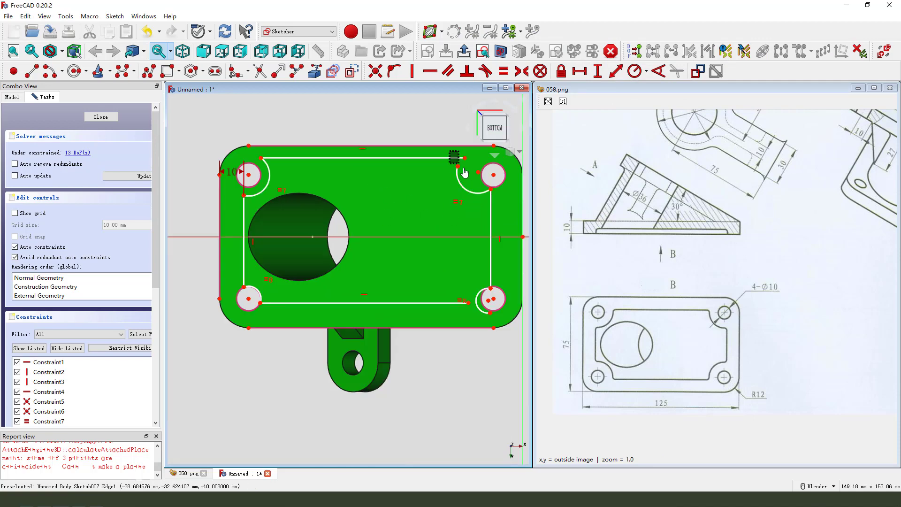
pyautogui.moveTo(473, 176); pyautogui.dragTo(473, 173)
pyautogui.click(375, 70)
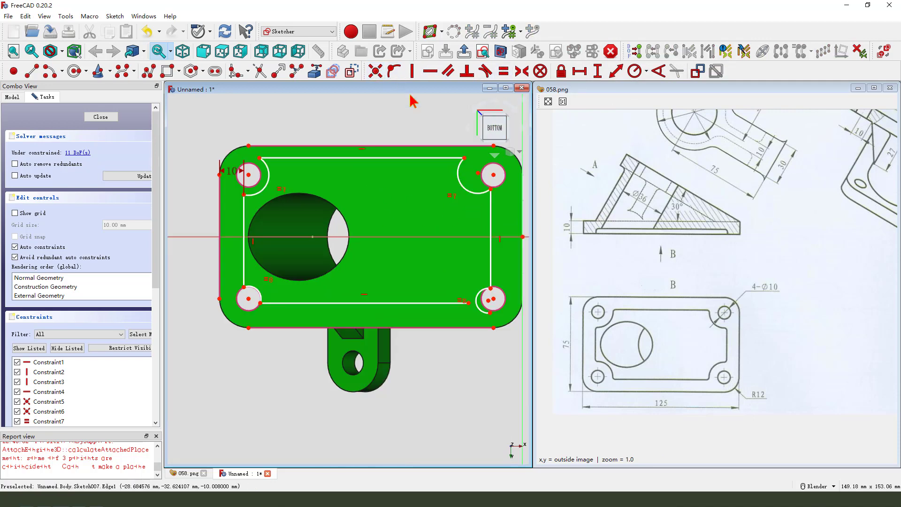
# Step: Make the centres of the two right-hand arcs coincident with the centres of their corner holes
pyautogui.click(493, 175)
pyautogui.click(375, 70)
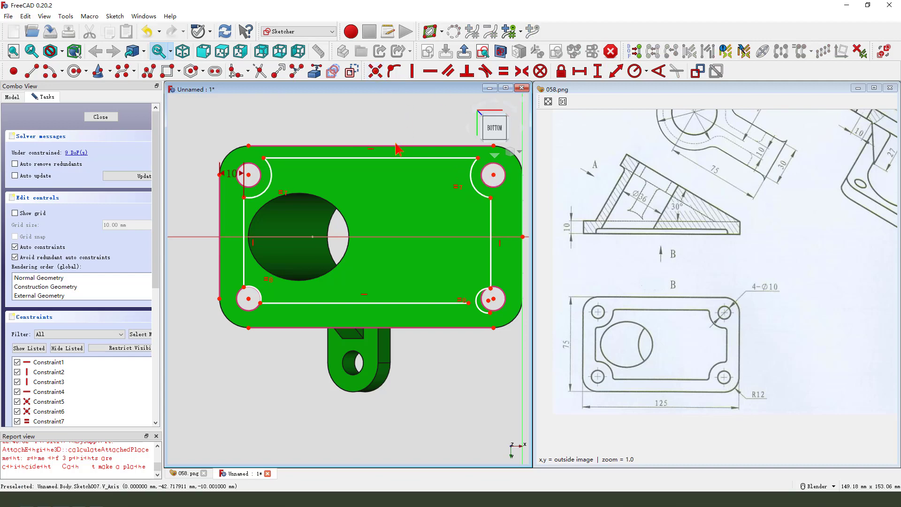
pyautogui.click(489, 301)
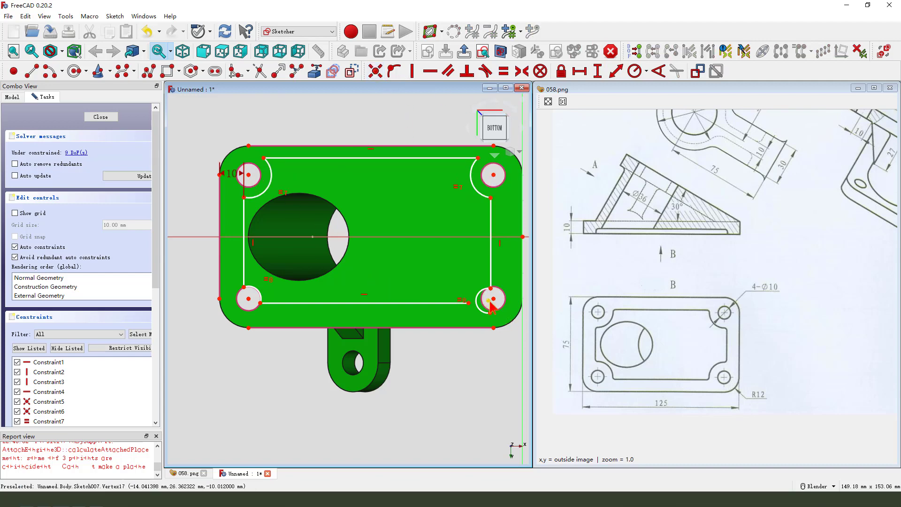
pyautogui.click(494, 299)
pyautogui.click(375, 71)
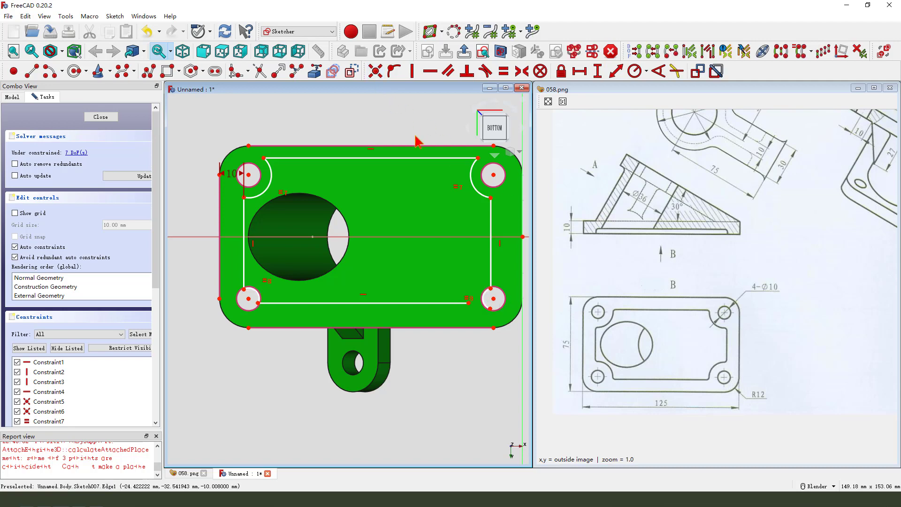
# Step: Enlarge the lower-left arc and make the lower line's right end coincident with the lower-right arc's end
pyautogui.scroll(1, 250, 301)
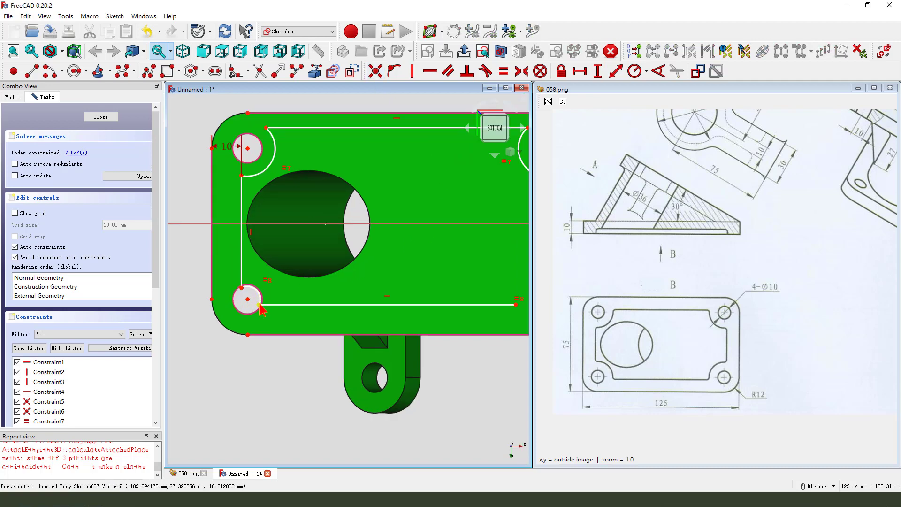
pyautogui.scroll(-1, 282, 310)
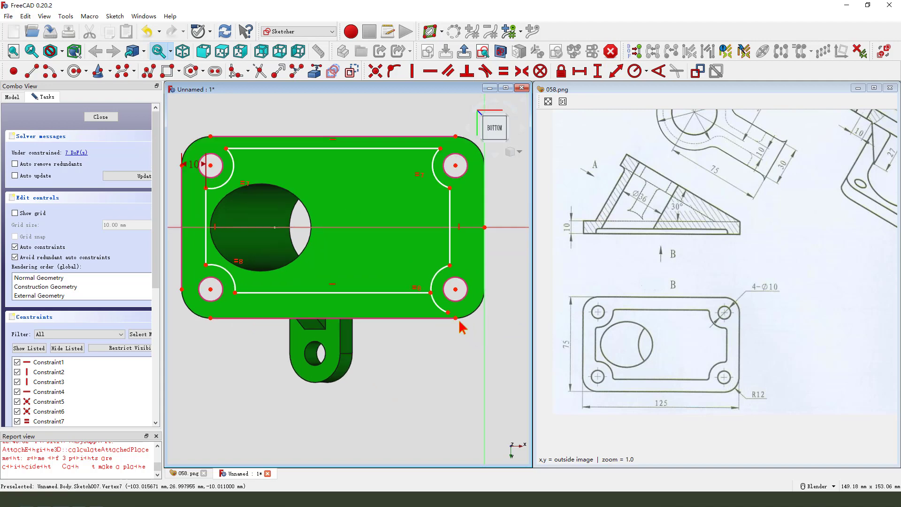
pyautogui.click(430, 292)
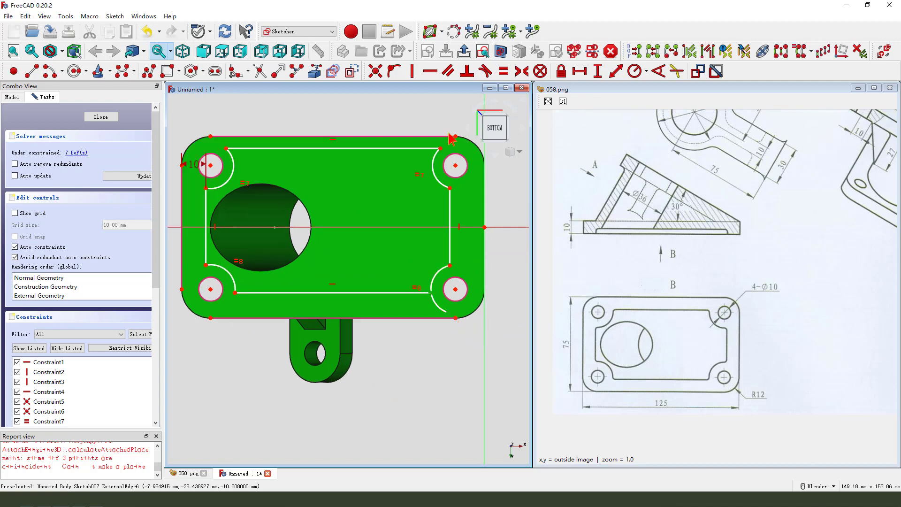
pyautogui.click(375, 71)
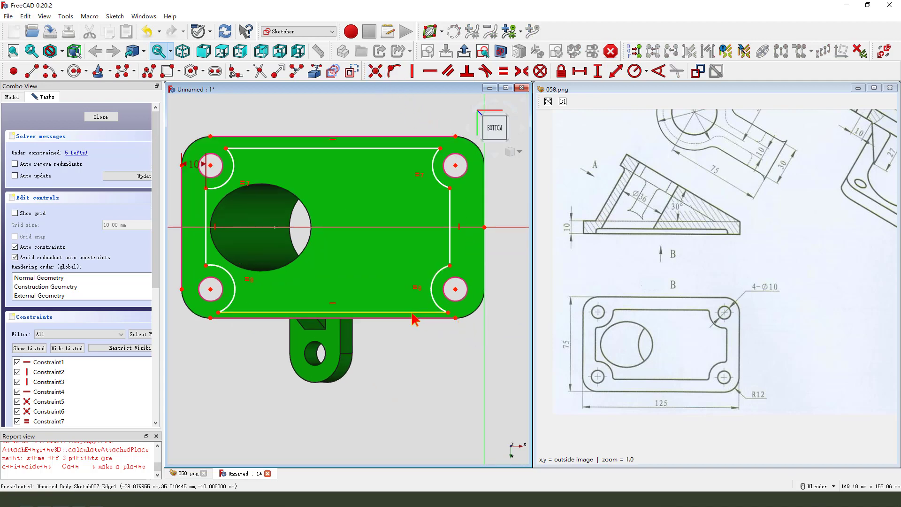
# Step: Shift the lower line inward and constrain its vertical distance from the base's projected lower edge to 10 mm
pyautogui.moveTo(412, 313); pyautogui.dragTo(410, 304)
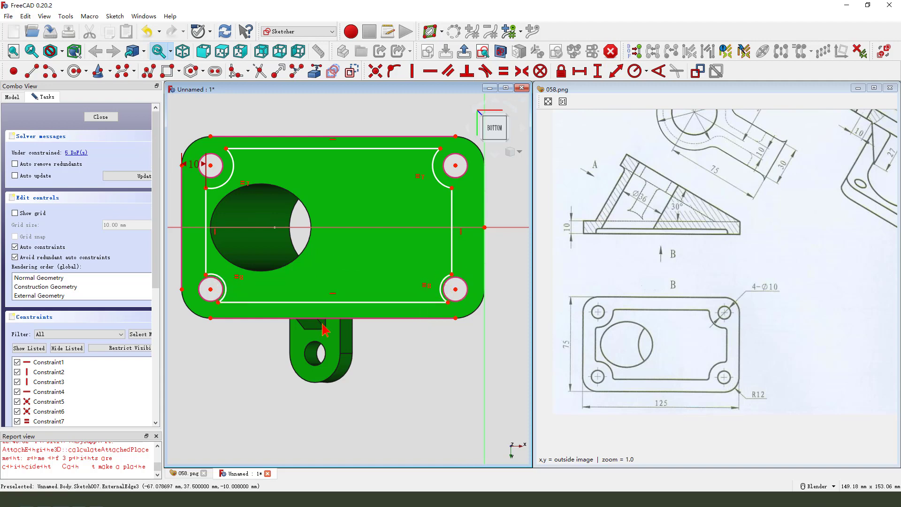
pyautogui.click(455, 318)
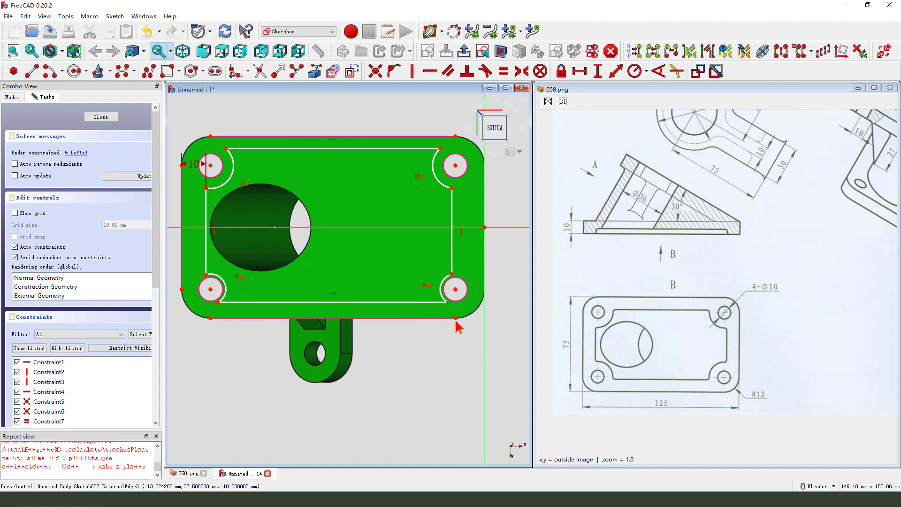
pyautogui.click(597, 70)
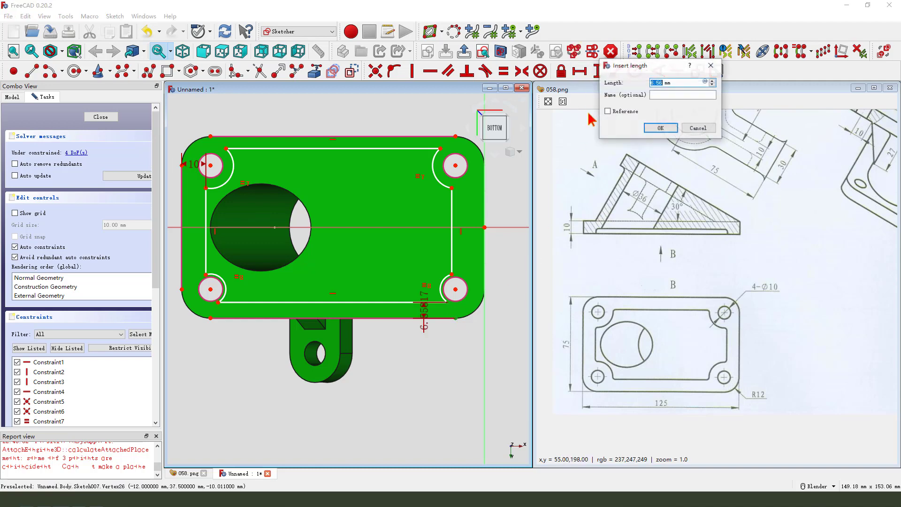
pyautogui.press('Return')
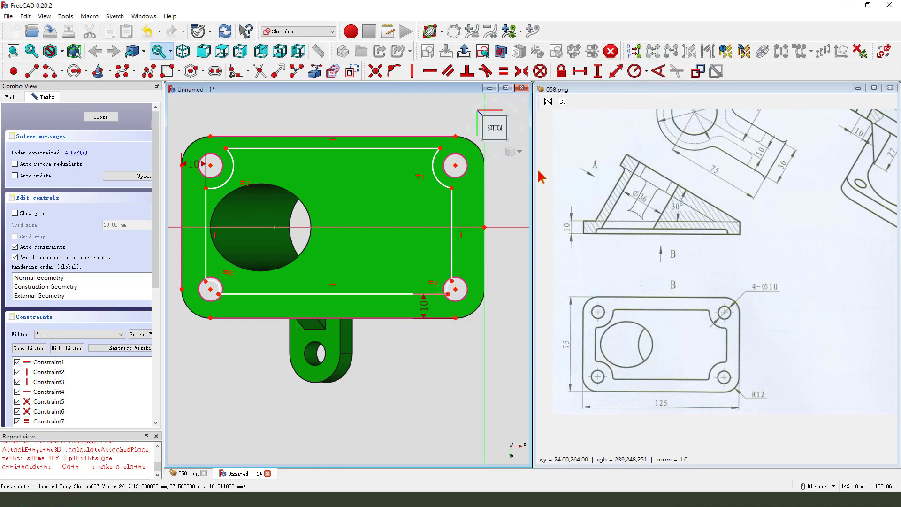
# Step: Shift the right vertical line inward and make the two right-hand corner arcs equal in radius
pyautogui.scroll(1, 453, 273)
pyautogui.moveTo(452, 283); pyautogui.dragTo(437, 268)
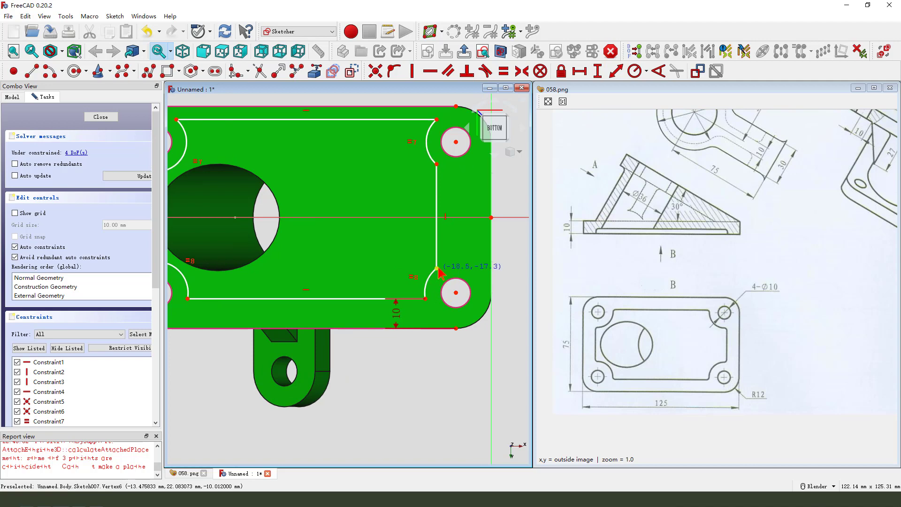
pyautogui.scroll(-2, 438, 267)
pyautogui.scroll(1, 266, 253)
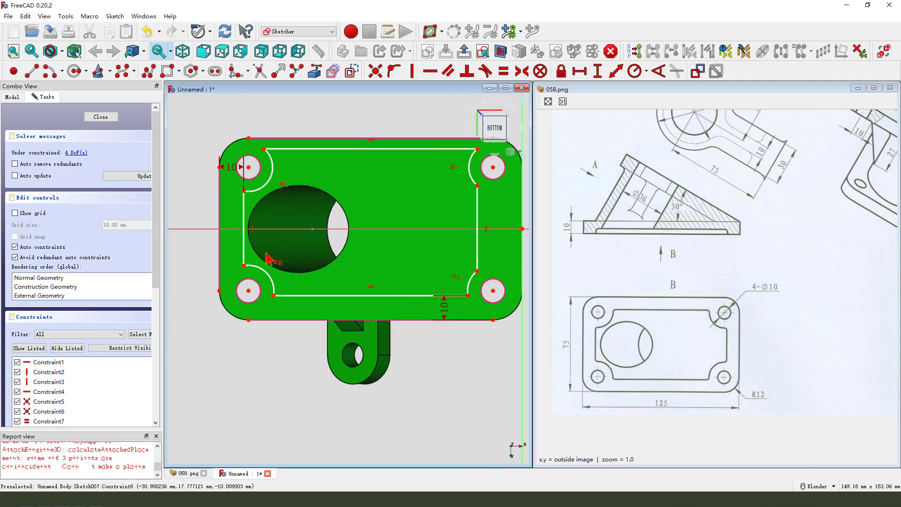
pyautogui.click(470, 282)
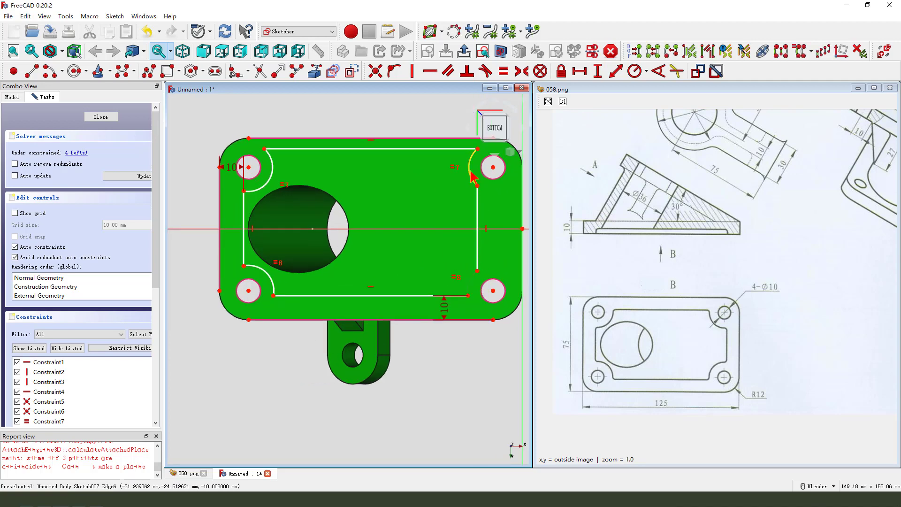
pyautogui.click(501, 74)
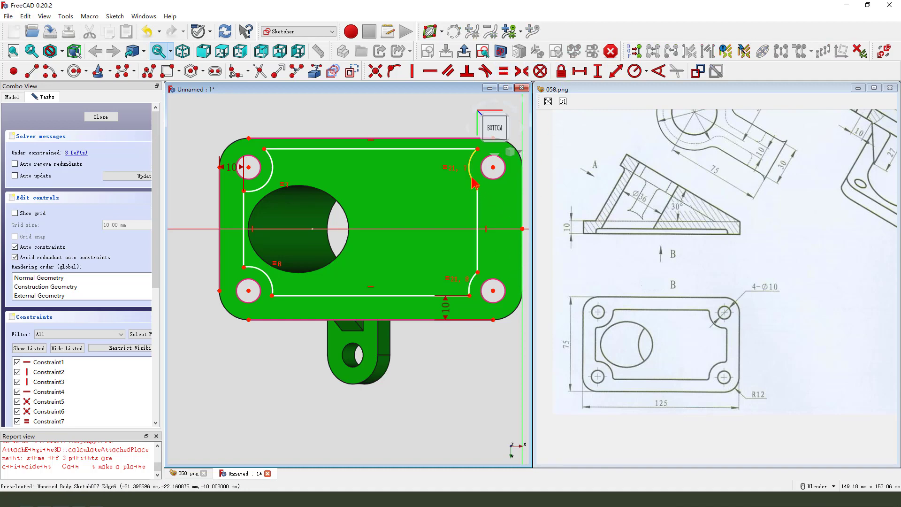
# Step: Apply a radius constraint to the upper-left corner arc of the recess outline
pyautogui.click(272, 167)
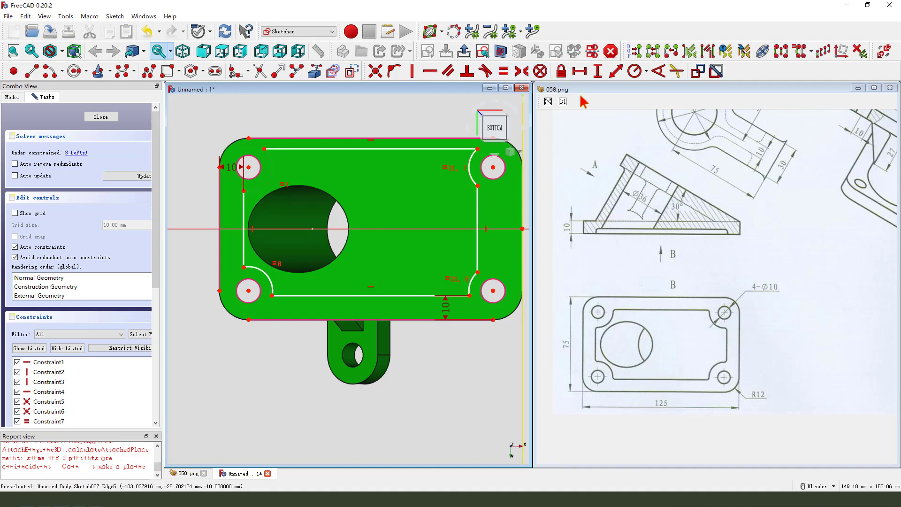
pyautogui.click(634, 71)
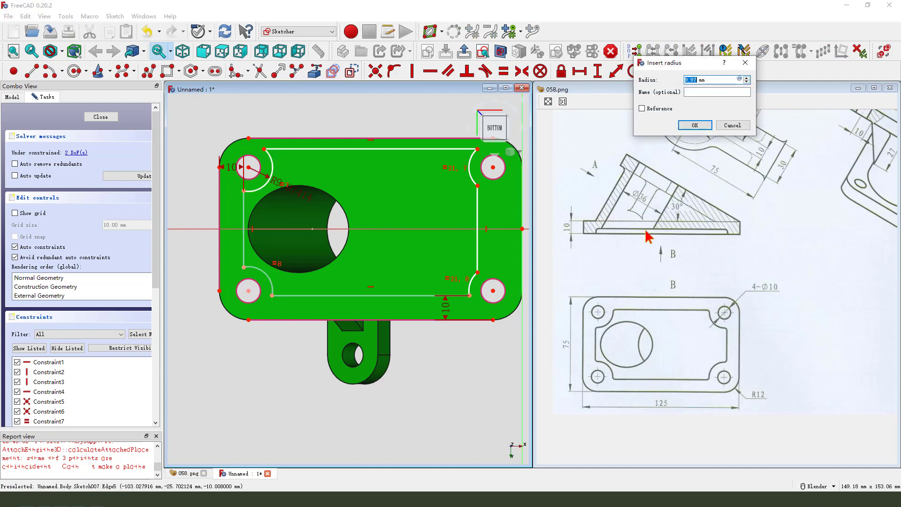
pyautogui.press('Return')
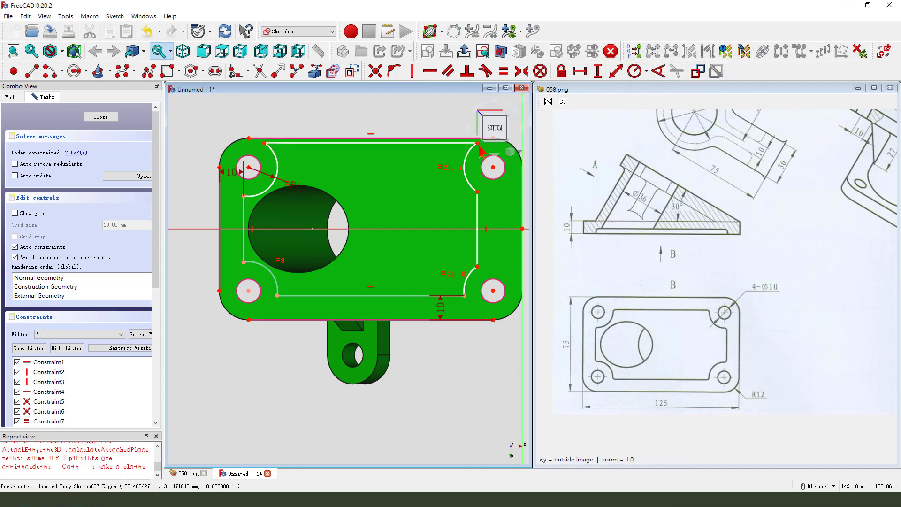
# Step: Shift the upper line inward, constrain its vertical distance from the base's projected upper edge to 10 mm, and place the dimension above the base
pyautogui.moveTo(478, 146); pyautogui.dragTo(475, 158)
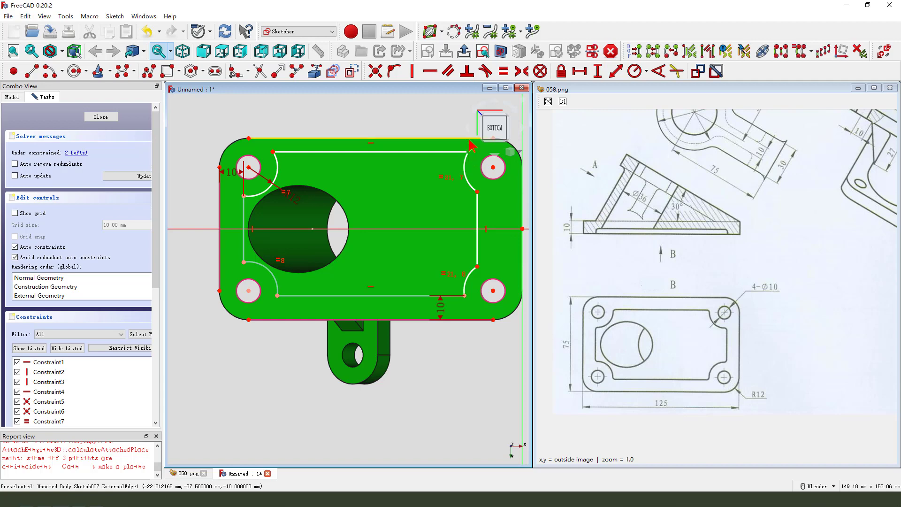
pyautogui.scroll(-3, 249, 140)
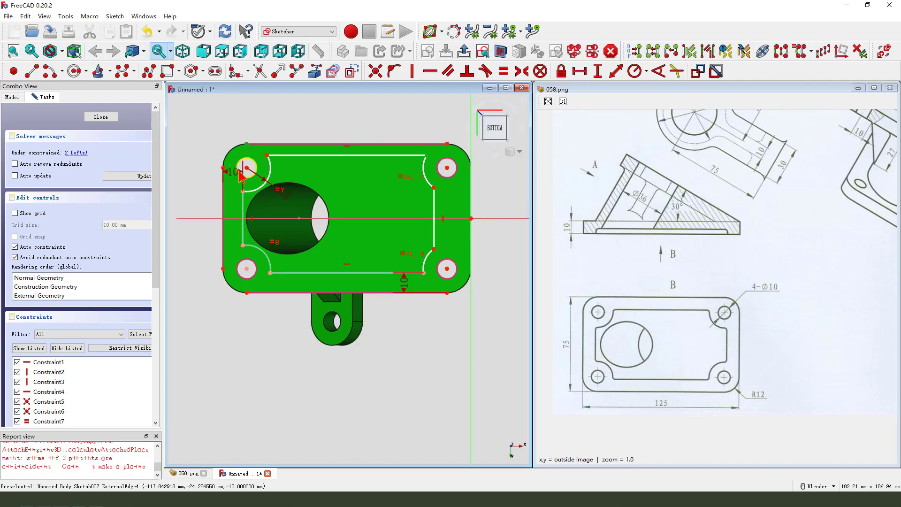
pyautogui.click(599, 71)
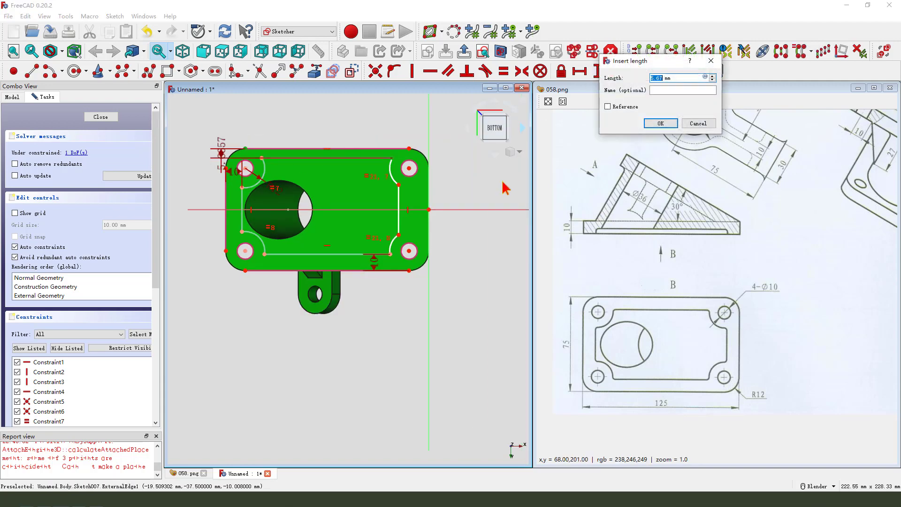
pyautogui.write('10')
pyautogui.press('Return')
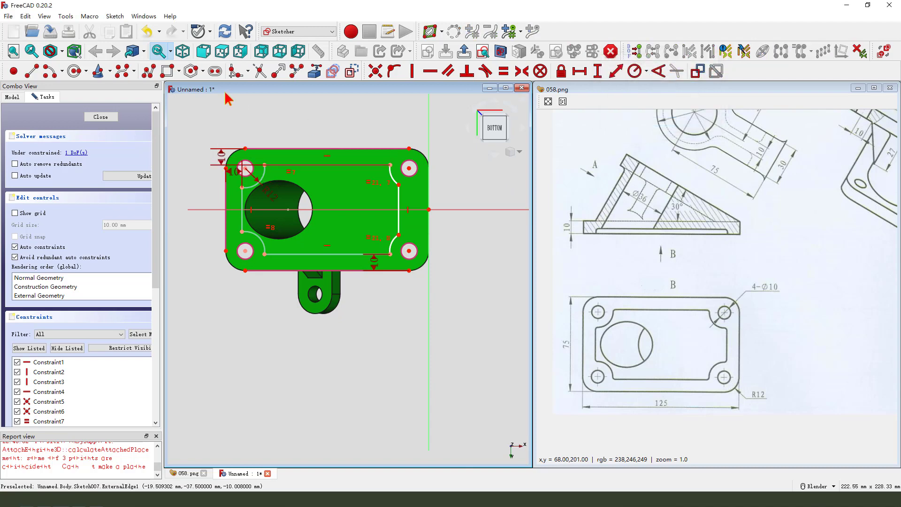
pyautogui.moveTo(223, 160); pyautogui.dragTo(279, 123)
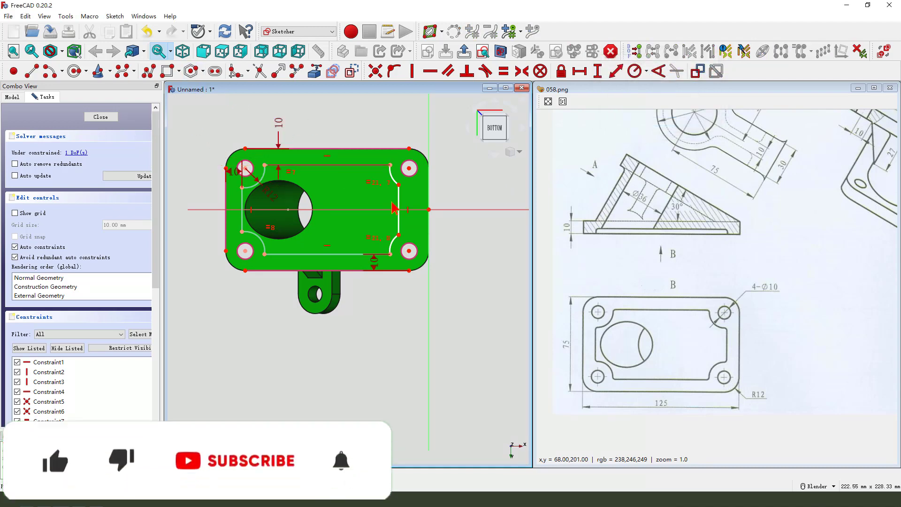
# Step: Constrain the horizontal distance between the outline's right vertical line and the sketch origin to 10 mm, placing the dimension outside the base
pyautogui.scroll(2, 423, 199)
pyautogui.click(437, 212)
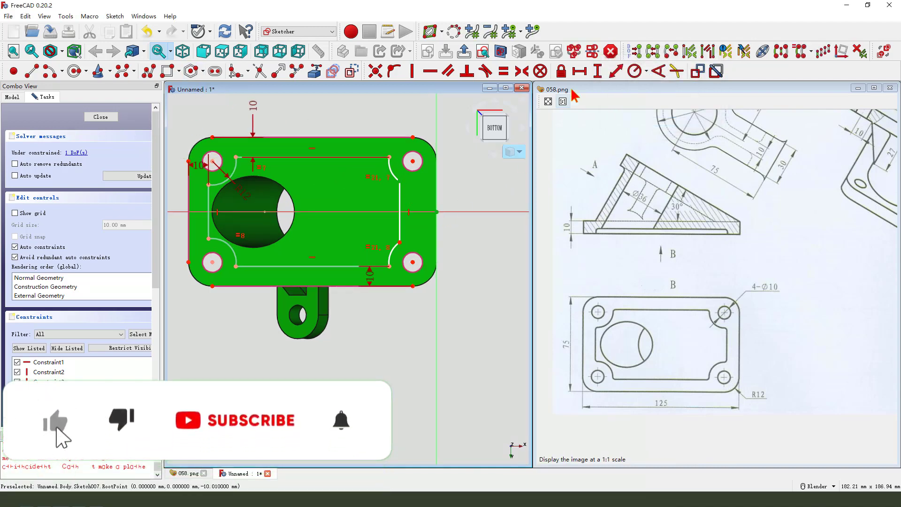
pyautogui.click(579, 71)
pyautogui.write('10')
pyautogui.press('Return')
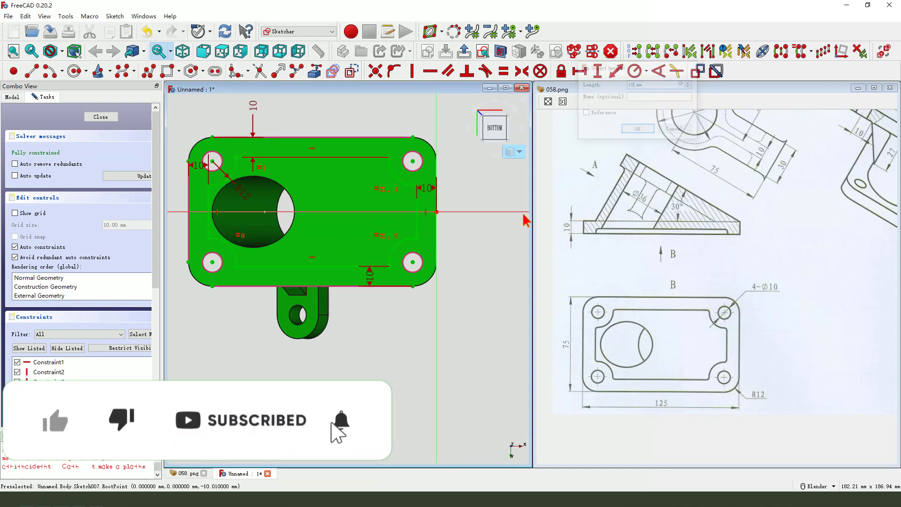
pyautogui.moveTo(427, 195); pyautogui.dragTo(460, 202)
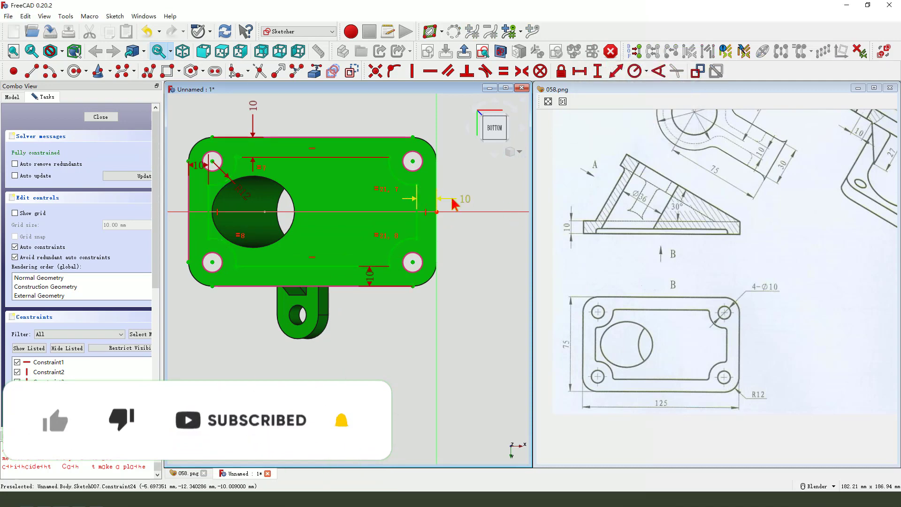
# Step: Reposition the upper 10 mm dimension further along the edge and move the left-side 10 mm dimension outside the base
pyautogui.scroll(-1, 390, 195)
pyautogui.moveTo(283, 125); pyautogui.dragTo(355, 130)
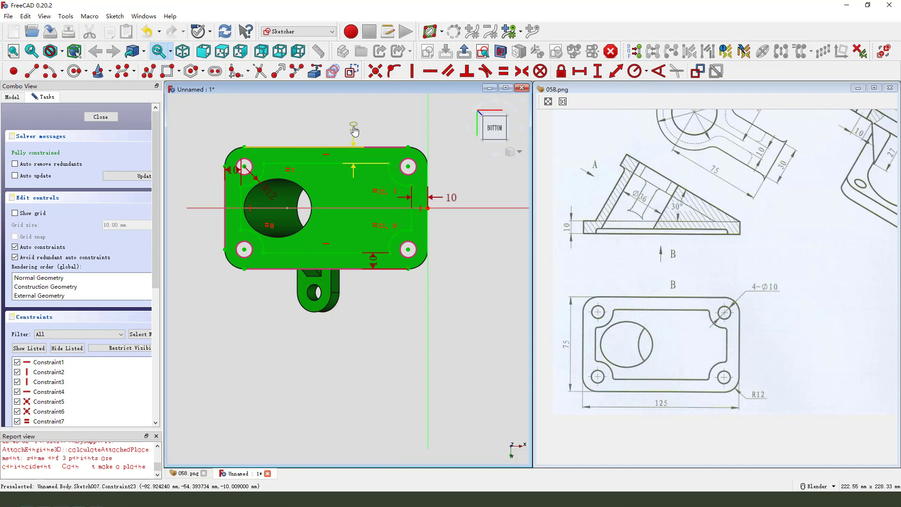
pyautogui.moveTo(215, 199); pyautogui.dragTo(204, 201)
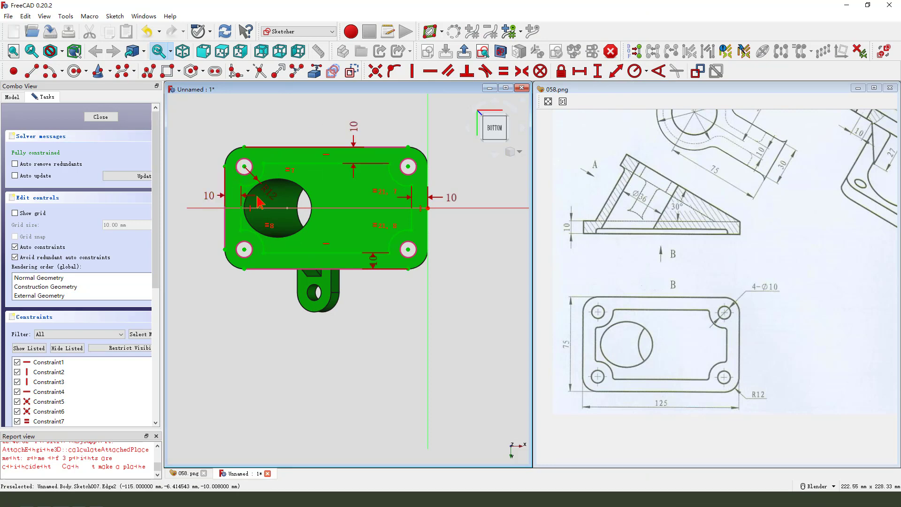
# Step: Close the recess sketch and start a Pocket from its outline on the base's underside
pyautogui.click(464, 51)
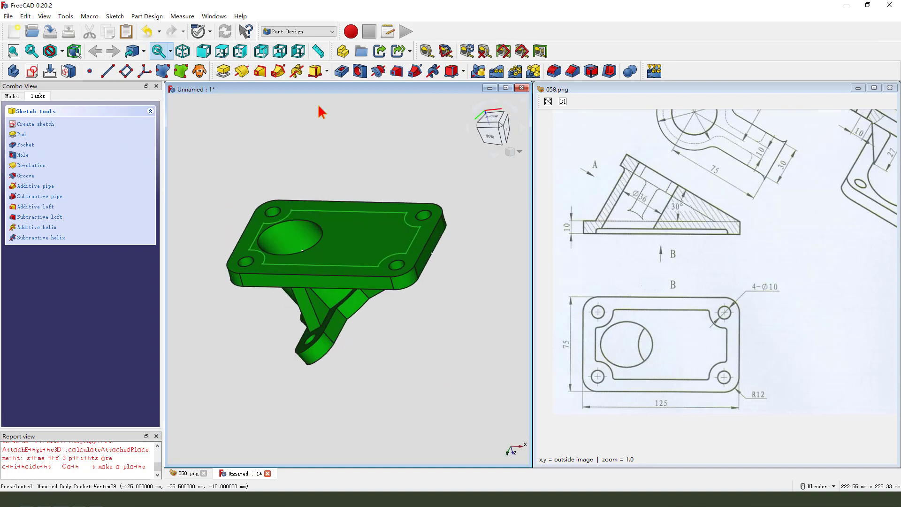
pyautogui.click(342, 71)
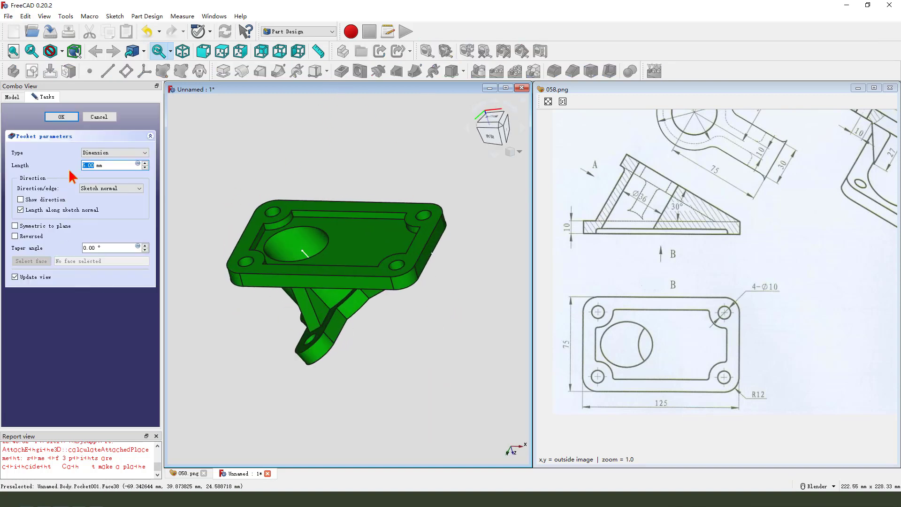
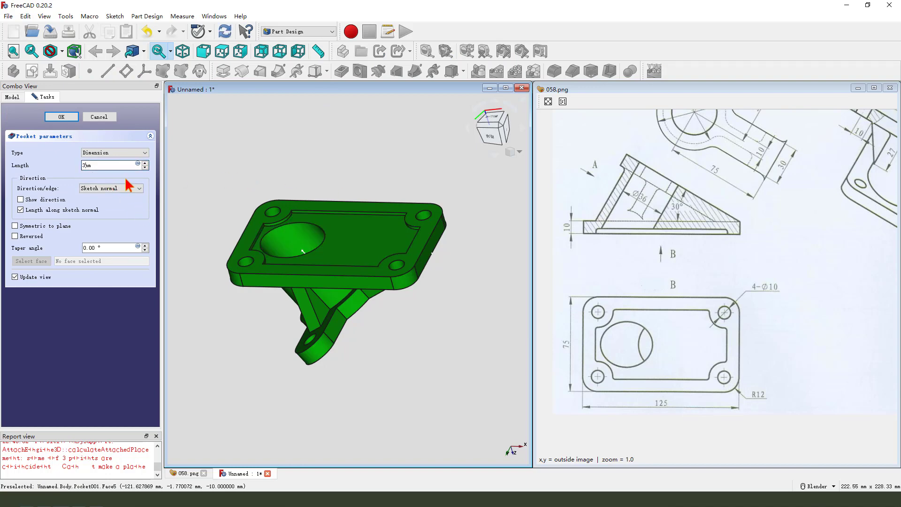
# Step: Finish the pocket in the base's underside with a depth of 3 mm
pyautogui.click(61, 117)
pyautogui.moveTo(352, 208); pyautogui.dragTo(401, 379, button='middle')
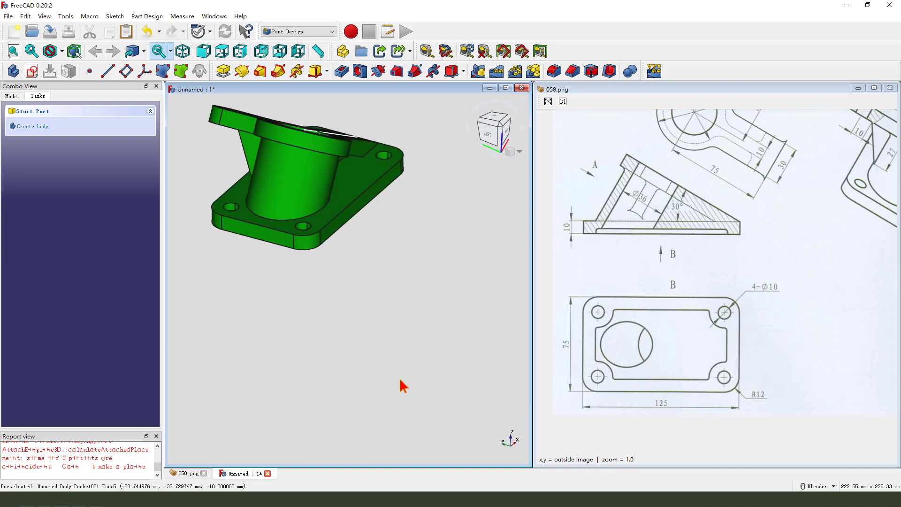
pyautogui.scroll(-2, 401, 378)
pyautogui.moveTo(365, 266); pyautogui.dragTo(348, 316, button='middle')
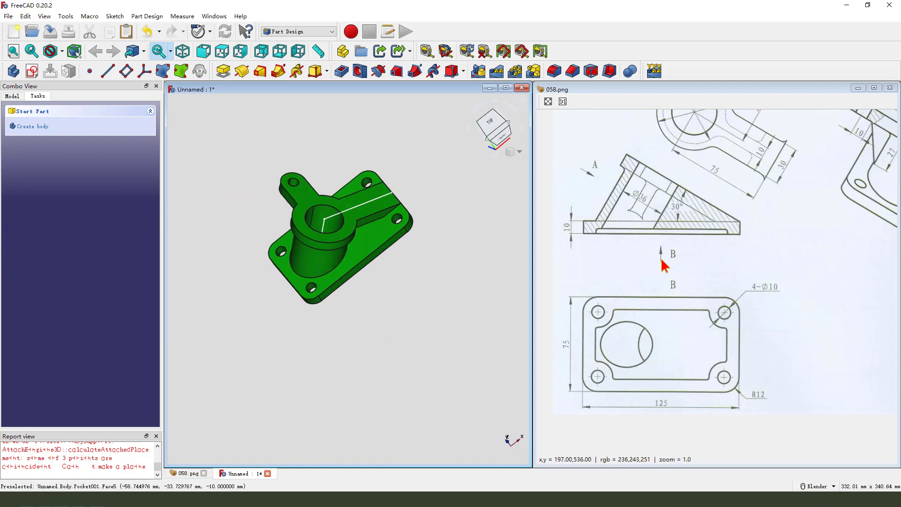
# Step: Fillet the four thickness edges where the round upper flange meets the long arm and the small lug, using a 10 mm radius
pyautogui.moveTo(663, 257); pyautogui.dragTo(628, 368, button='middle')
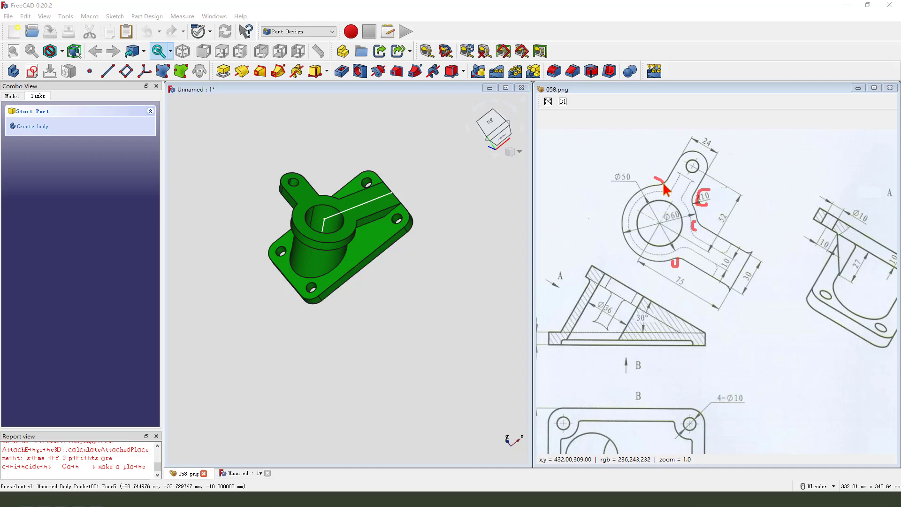
pyautogui.press('Escape')
pyautogui.scroll(2, 346, 227)
pyautogui.moveTo(359, 241); pyautogui.dragTo(342, 220, button='middle')
pyautogui.scroll(2, 345, 219)
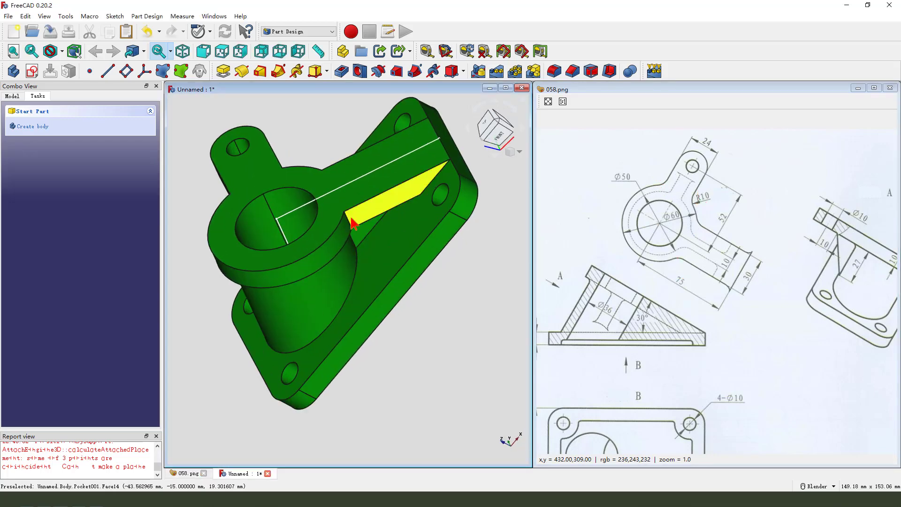
pyautogui.click(347, 216)
pyautogui.moveTo(324, 269); pyautogui.dragTo(440, 284, button='middle')
pyautogui.scroll(1, 306, 220)
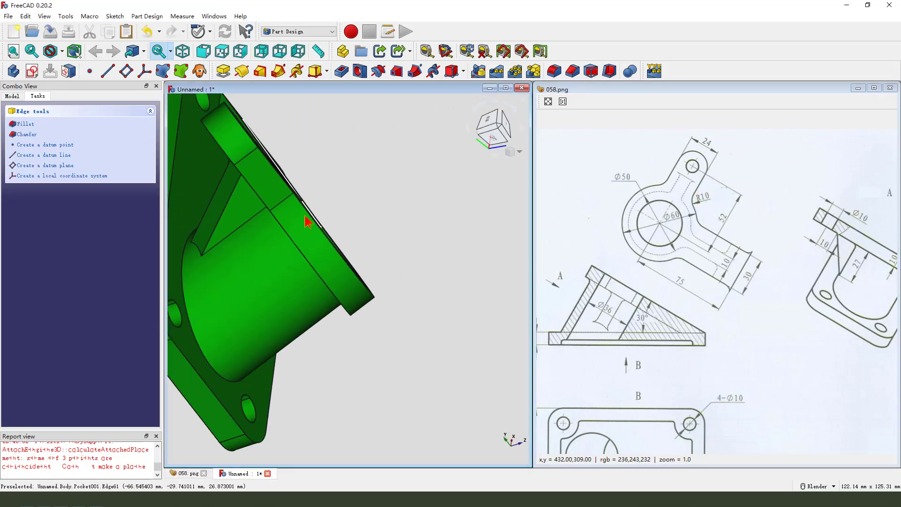
pyautogui.scroll(4, 300, 205)
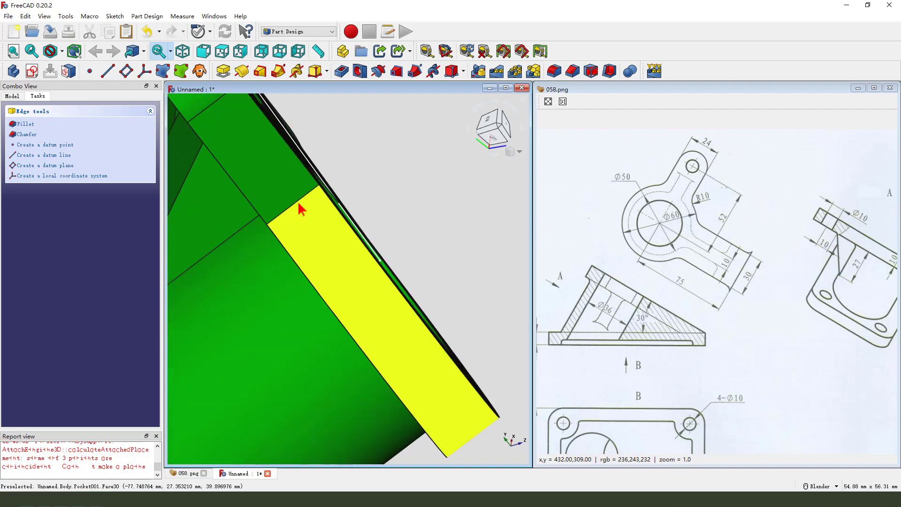
pyautogui.scroll(-5, 301, 205)
pyautogui.moveTo(368, 226); pyautogui.dragTo(395, 302, button='middle')
pyautogui.scroll(-1, 393, 296)
pyautogui.scroll(3, 340, 163)
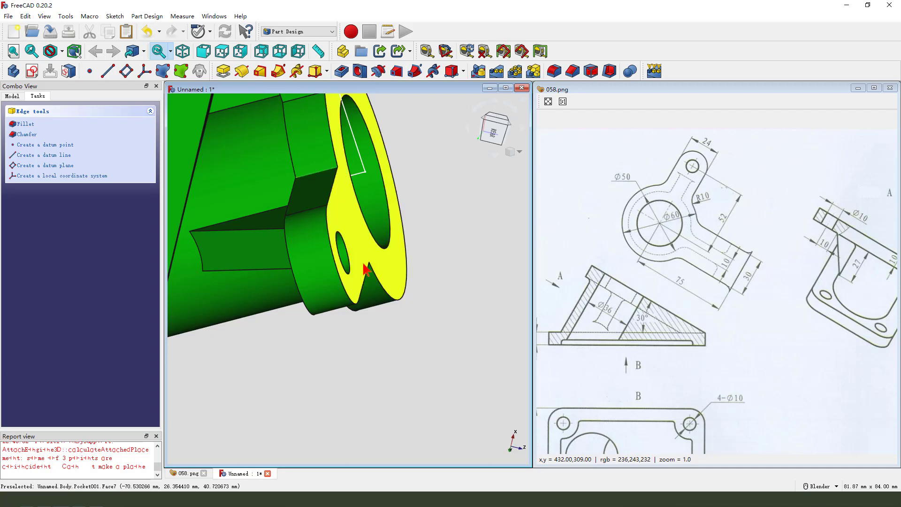
pyautogui.scroll(-3, 364, 270)
pyautogui.scroll(1, 329, 154)
pyautogui.scroll(2, 330, 152)
pyautogui.moveTo(381, 210); pyautogui.dragTo(360, 258, button='middle')
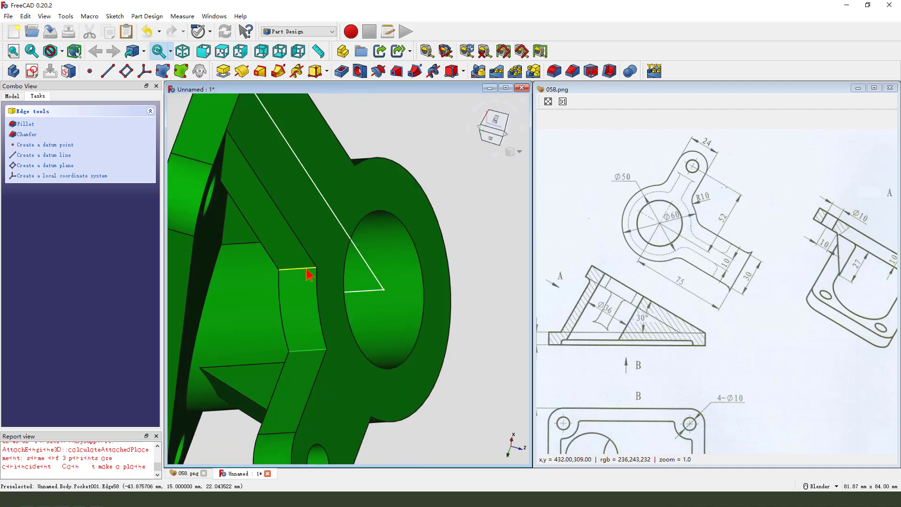
pyautogui.keyDown('ctrl'); pyautogui.click(305, 269); pyautogui.keyUp('ctrl')
pyautogui.scroll(-3, 402, 212)
pyautogui.moveTo(401, 214); pyautogui.dragTo(370, 136, button='middle')
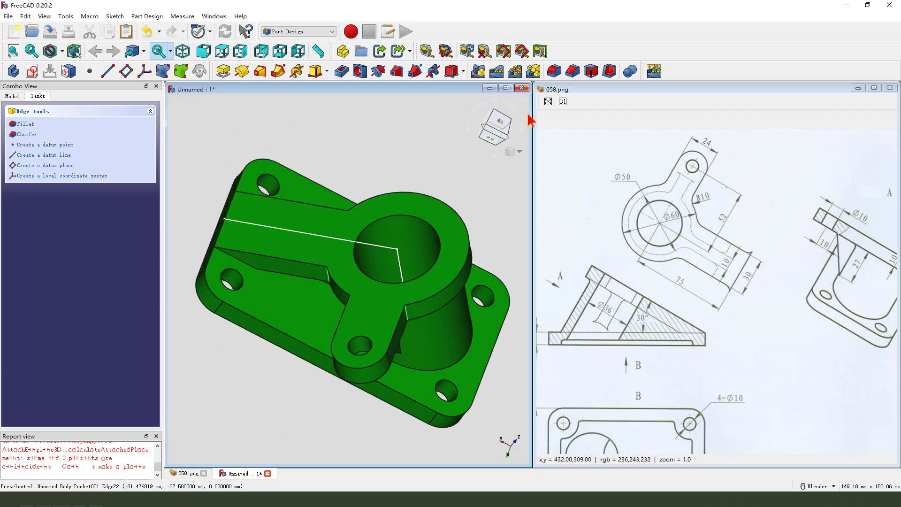
pyautogui.click(556, 74)
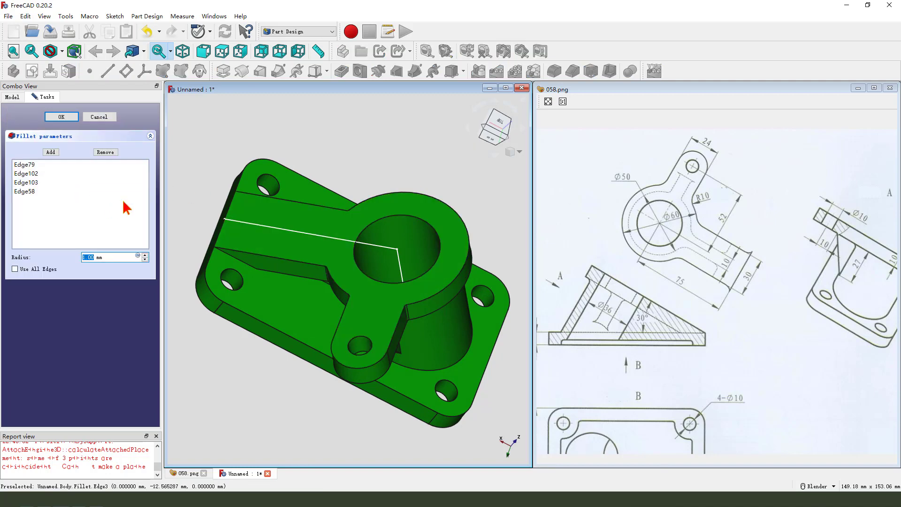
pyautogui.write('10')
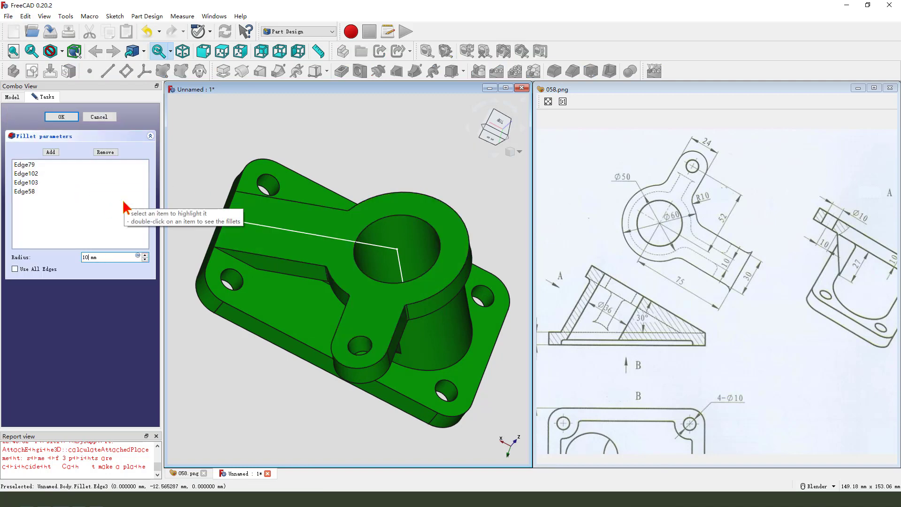
pyautogui.click(63, 118)
# Step: Show the model in a maximized isometric view and hide Sketch001
pyautogui.scroll(-2, 324, 155)
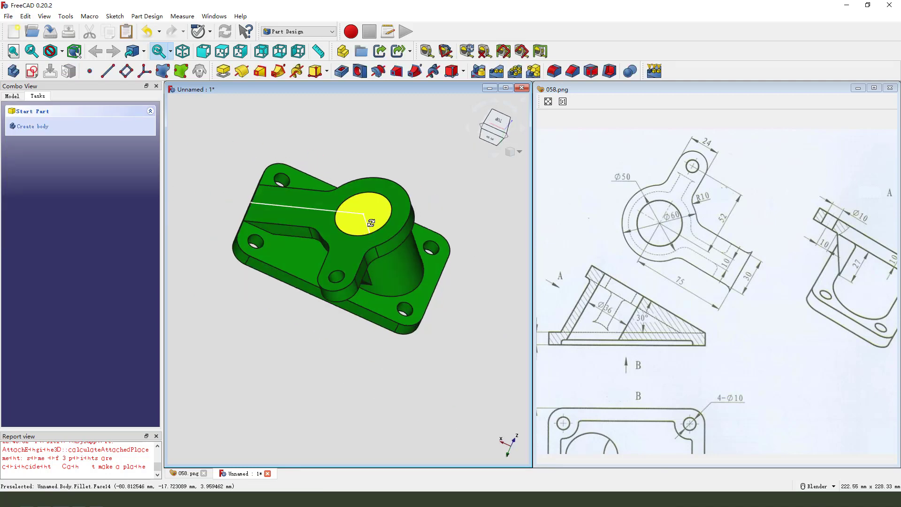
pyautogui.moveTo(384, 248); pyautogui.dragTo(415, 319, button='middle')
pyautogui.click(505, 89)
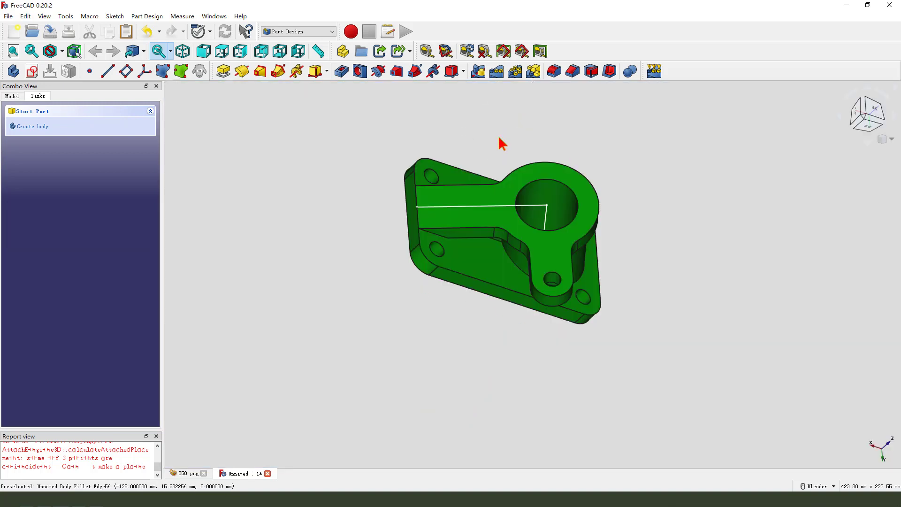
pyautogui.press('0')
pyautogui.click(18, 96)
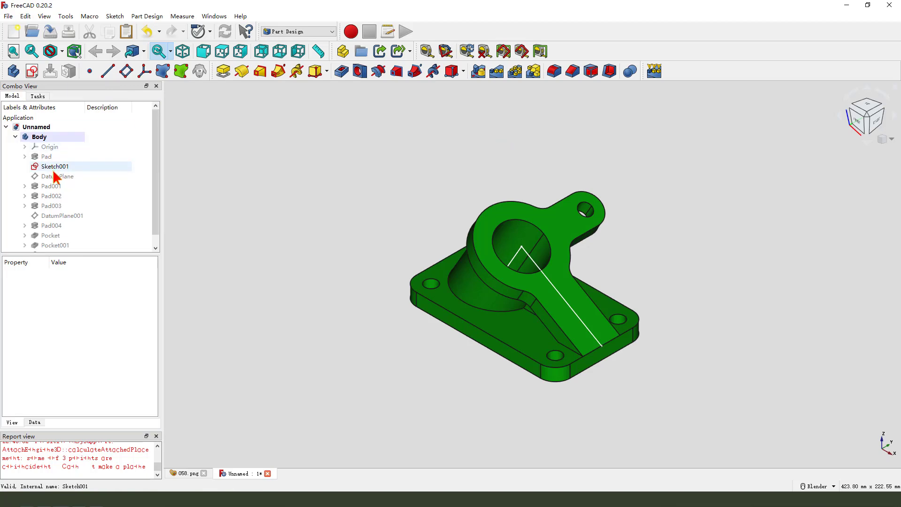
pyautogui.click(54, 167)
pyautogui.press('space')
pyautogui.scroll(4, 699, 347)
pyautogui.moveTo(706, 356); pyautogui.dragTo(490, 358, button='middle')
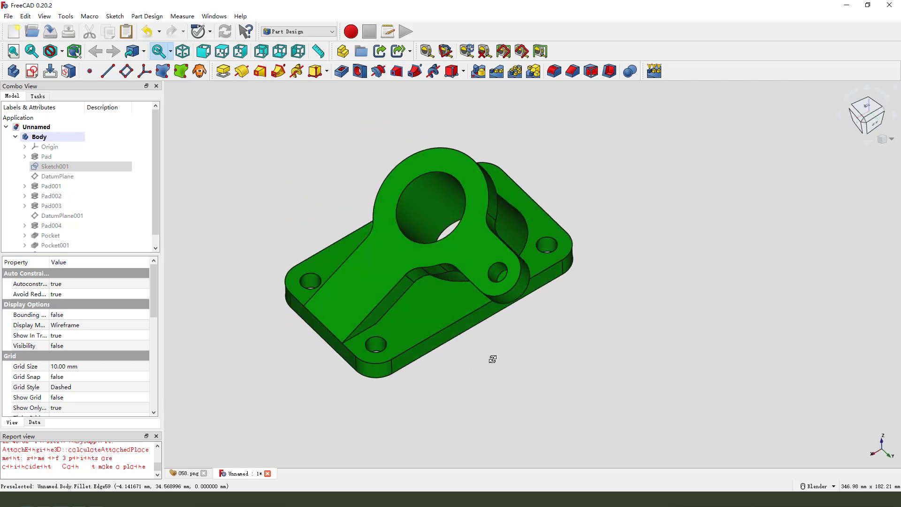
# Step: Colour the Fillet feature's inclined top face and the large bore's inner face orange (#ff5500)
pyautogui.scroll(-1, 56, 230)
pyautogui.rightClick(47, 246)
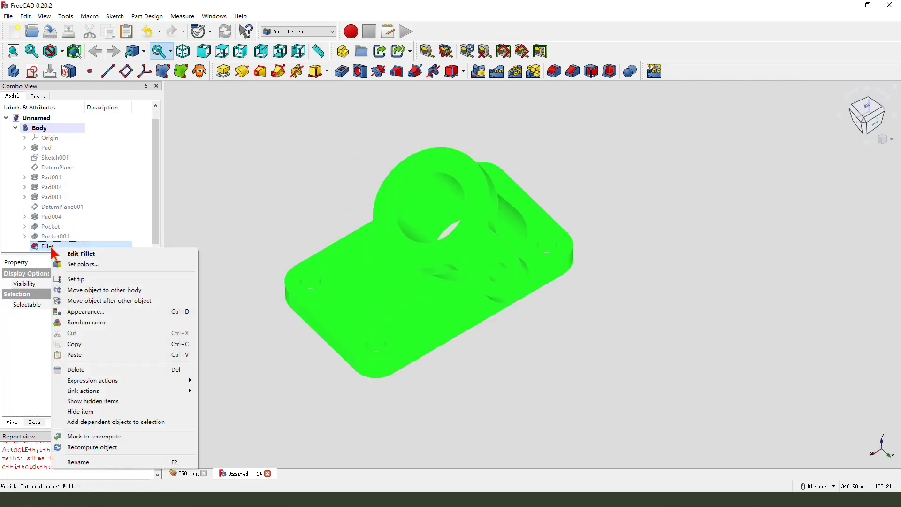
pyautogui.click(83, 264)
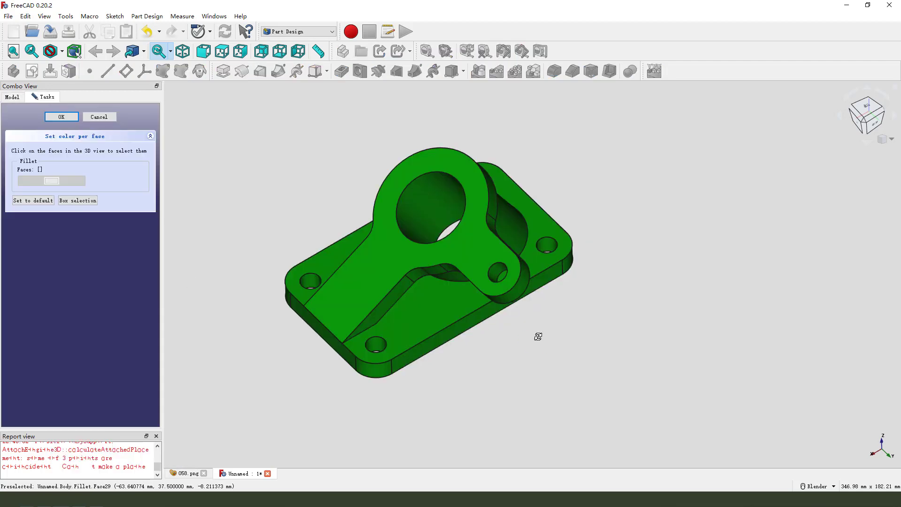
pyautogui.click(379, 279)
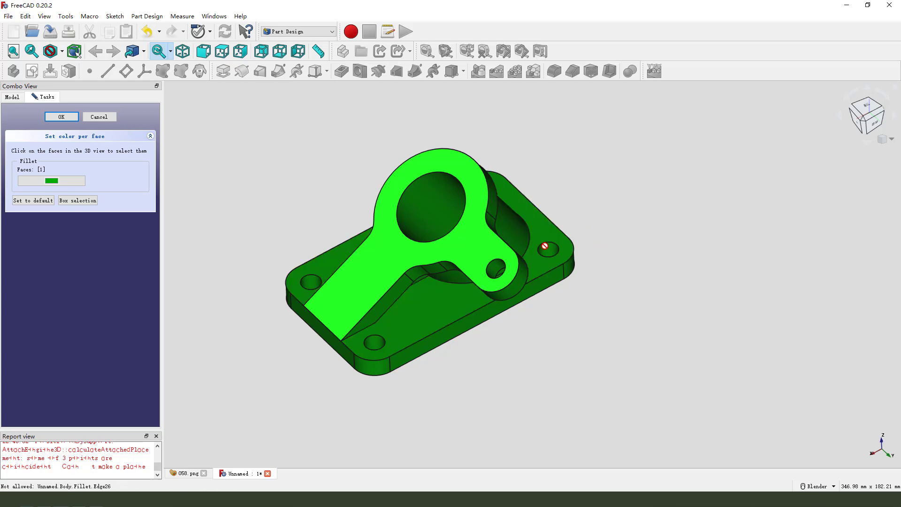
pyautogui.click(459, 211)
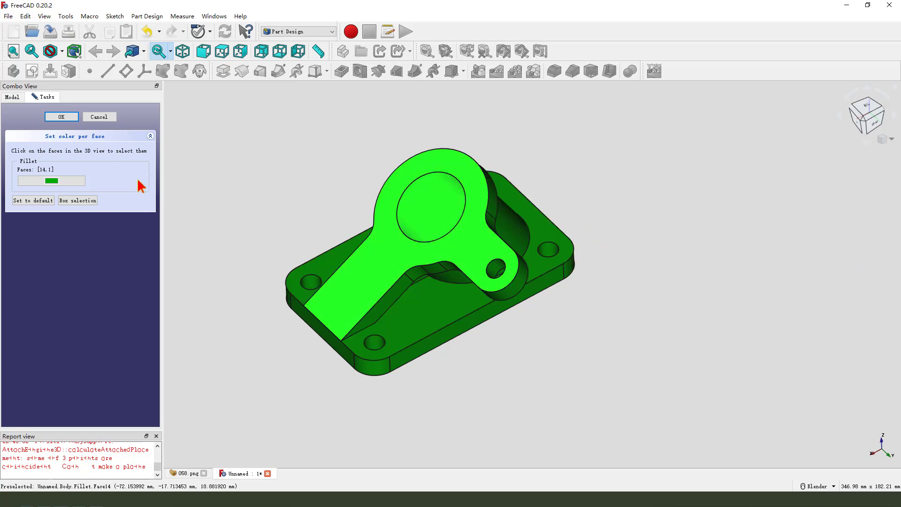
pyautogui.click(62, 182)
pyautogui.click(379, 208)
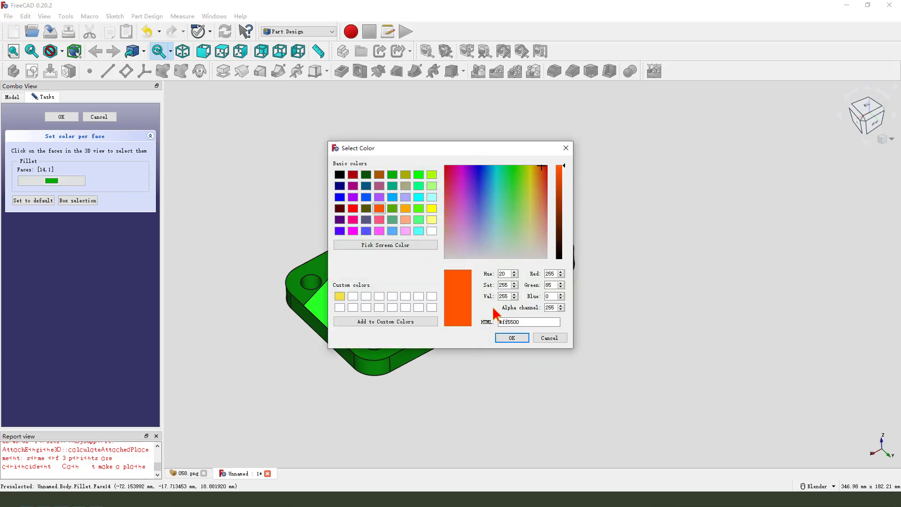
pyautogui.click(511, 338)
pyautogui.click(60, 117)
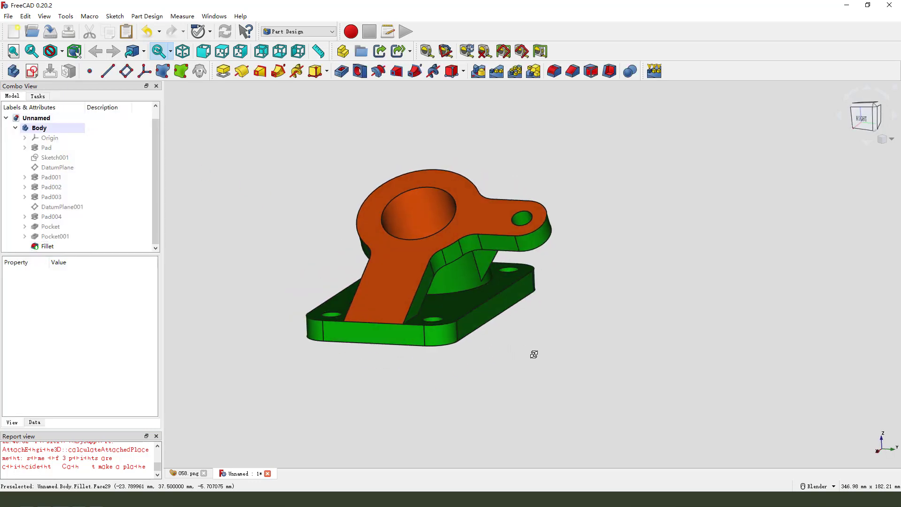